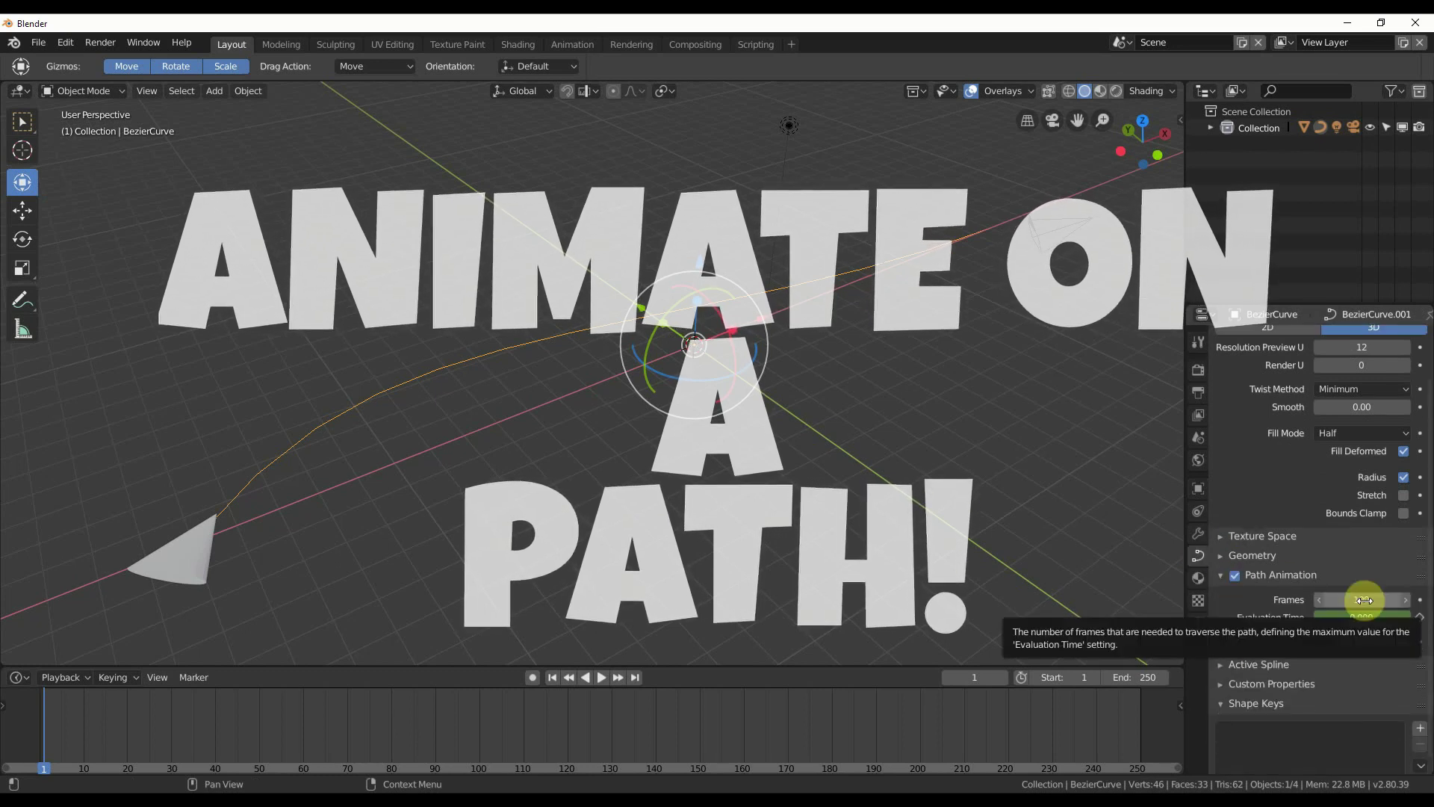
Step: Keyframe the path Frames value at the start, then change it and keyframe it at frame 50
right_click(1352, 602)
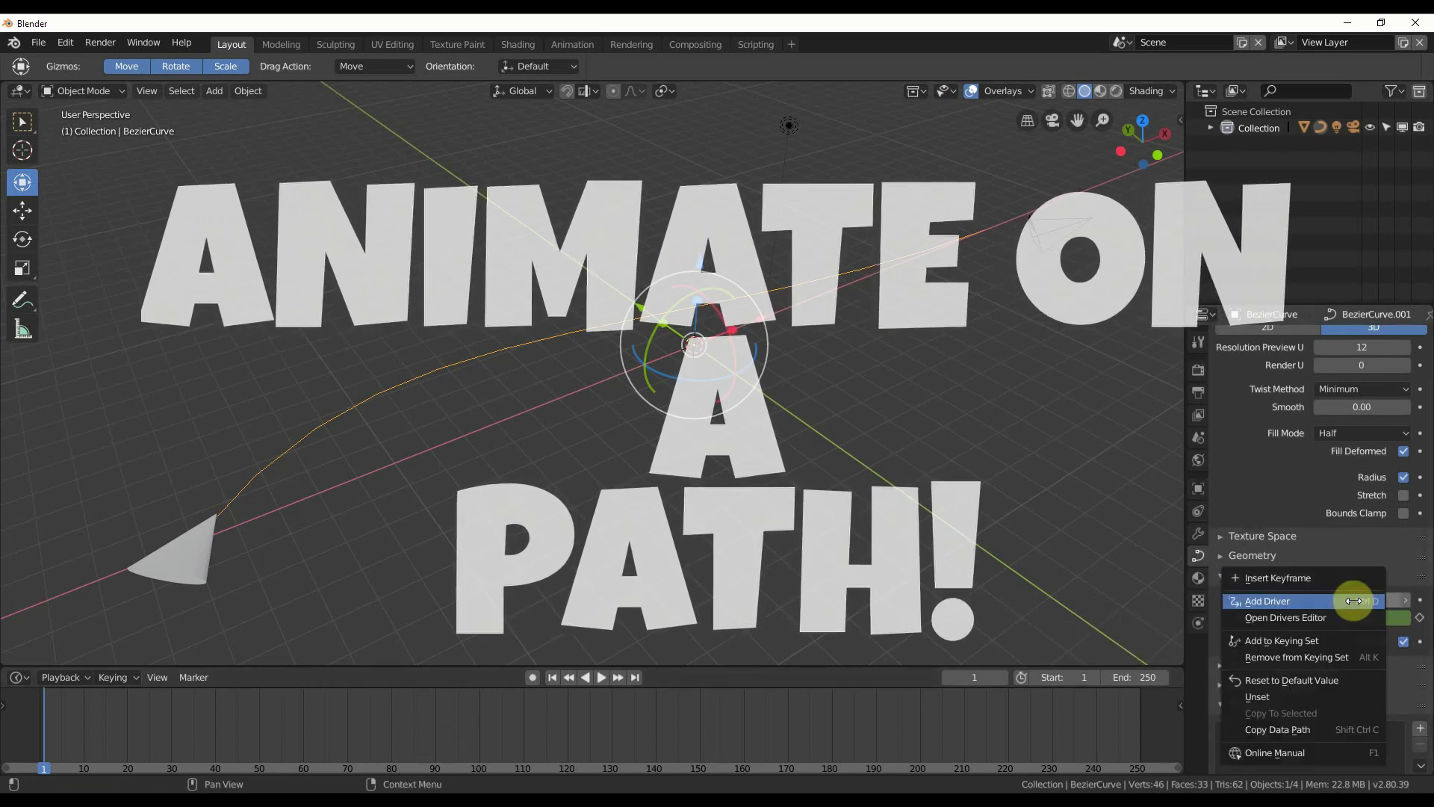
click(1277, 577)
key(space)
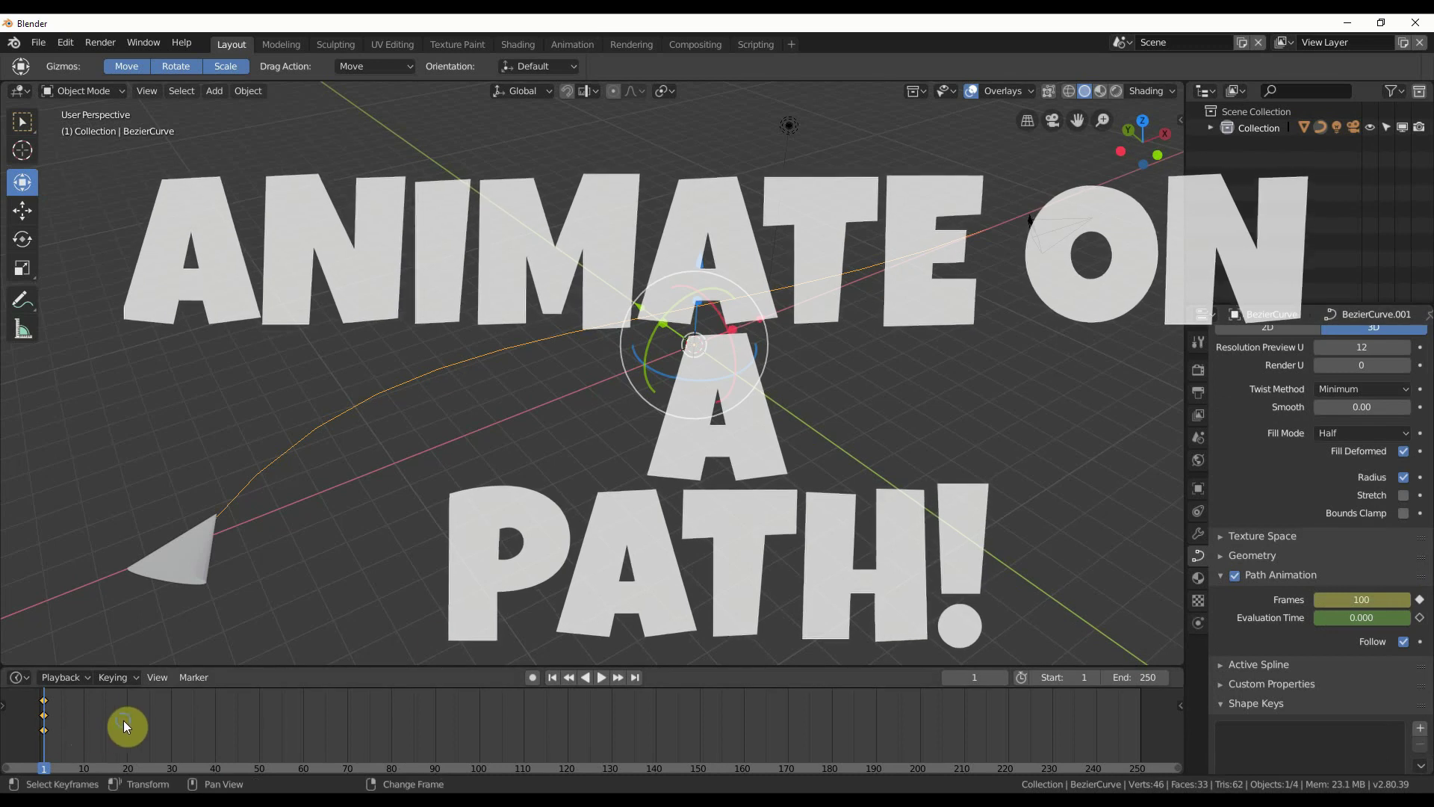
drag(124, 722, 259, 723)
mouse_move(1361, 599)
mouse_down()
mouse_move(1405, 599)
mouse_move(1336, 599)
mouse_move(1348, 599)
mouse_up()
key(i)
Step: Add more Frames keyframes at frames 75 and 105, with value 100 at frame 105
key(space)
key(i)
click(502, 734)
key(i)
mouse_move(261, 716)
mouse_down()
mouse_move(108, 732)
mouse_move(267, 713)
mouse_up()
key(space)
Step: Turn the timeline into a taller Graph Editor and fit all animation curves in view
click(18, 677)
click(218, 568)
drag(60, 668, 59, 519)
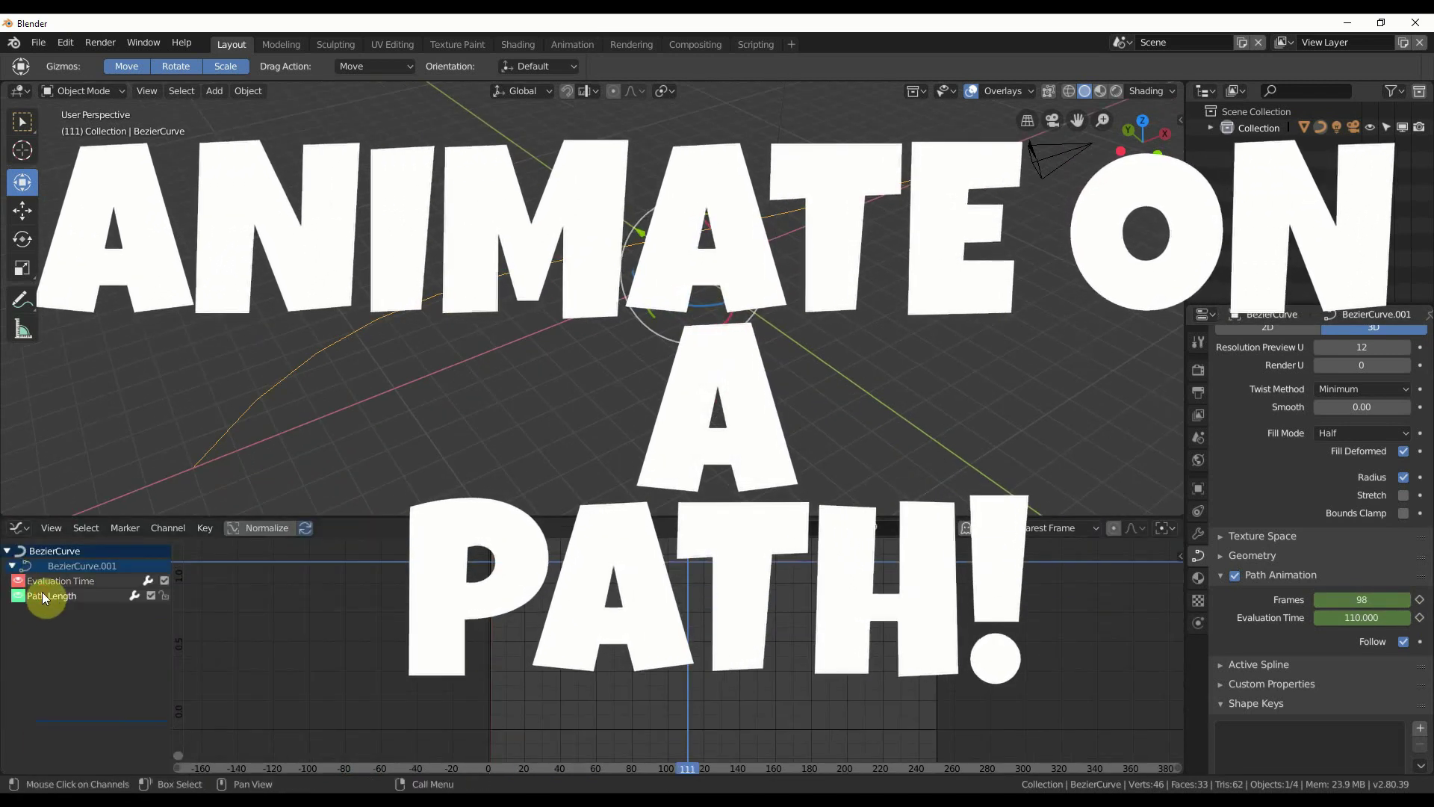
key(Home)
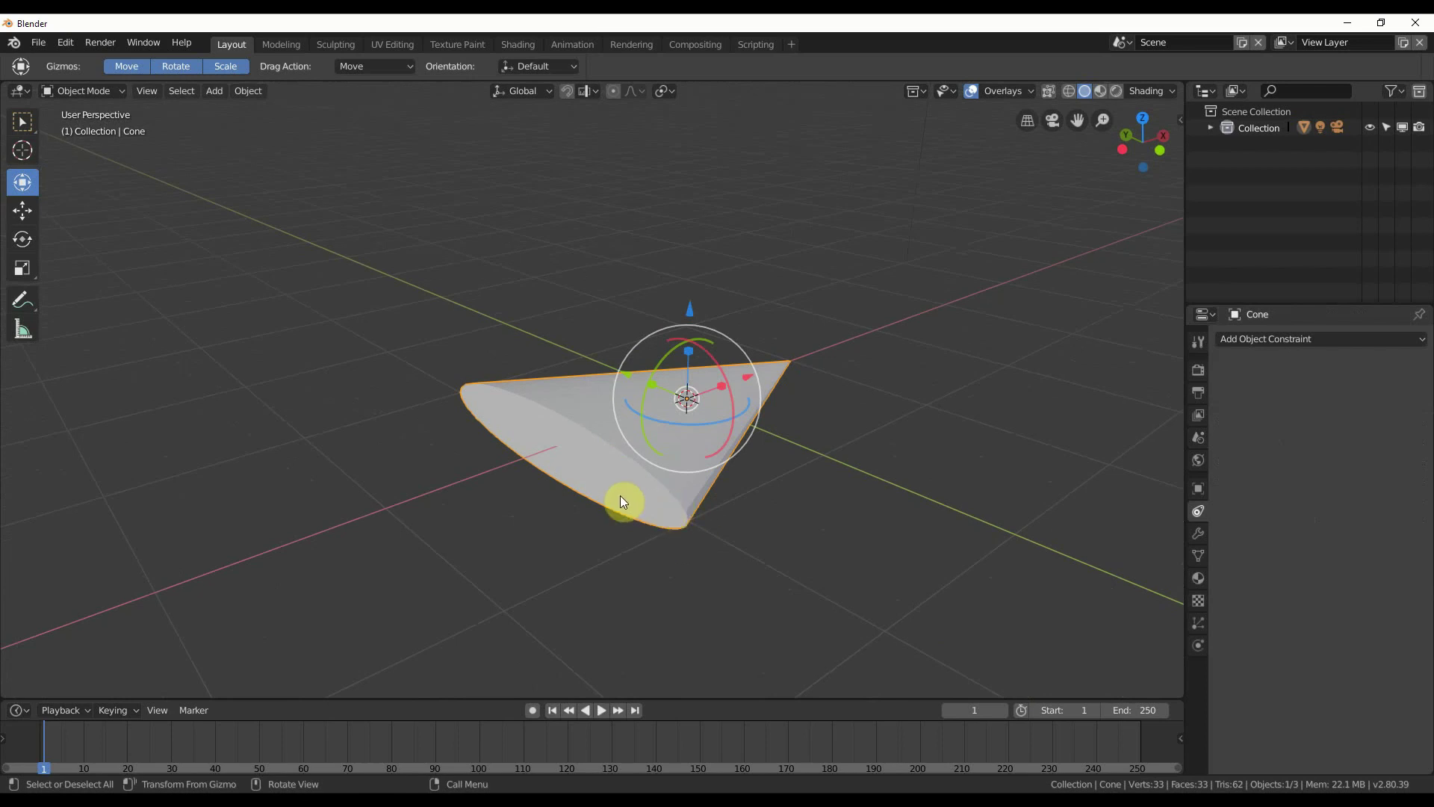
Step: Zoom out and orbit slightly for a wider view around the lone cone
scroll(624, 504, down, 4)
middle_drag(685, 478, 679, 499)
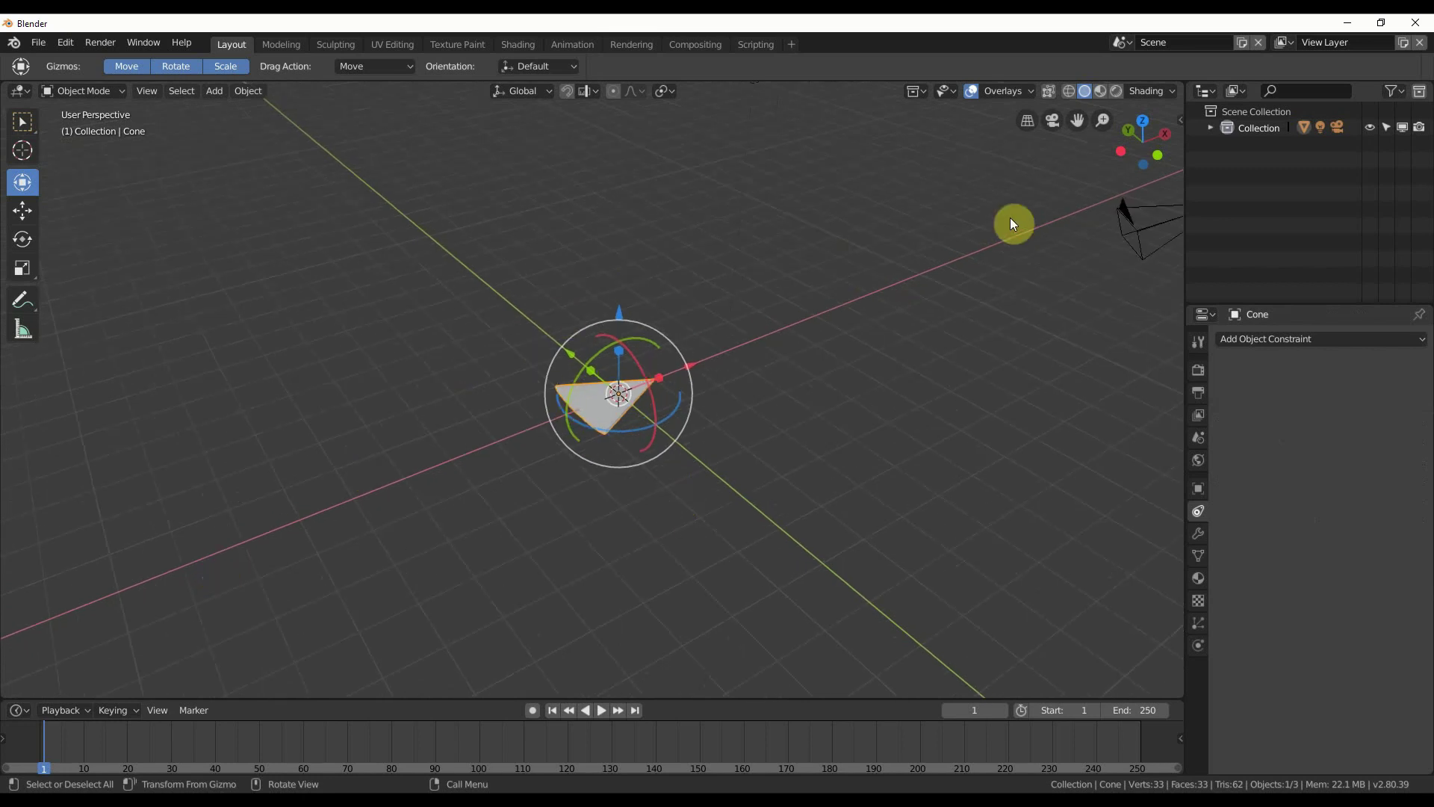
Step: Add a Bezier curve and set its radius to 15 m in the Add Bezier panel
click(213, 91)
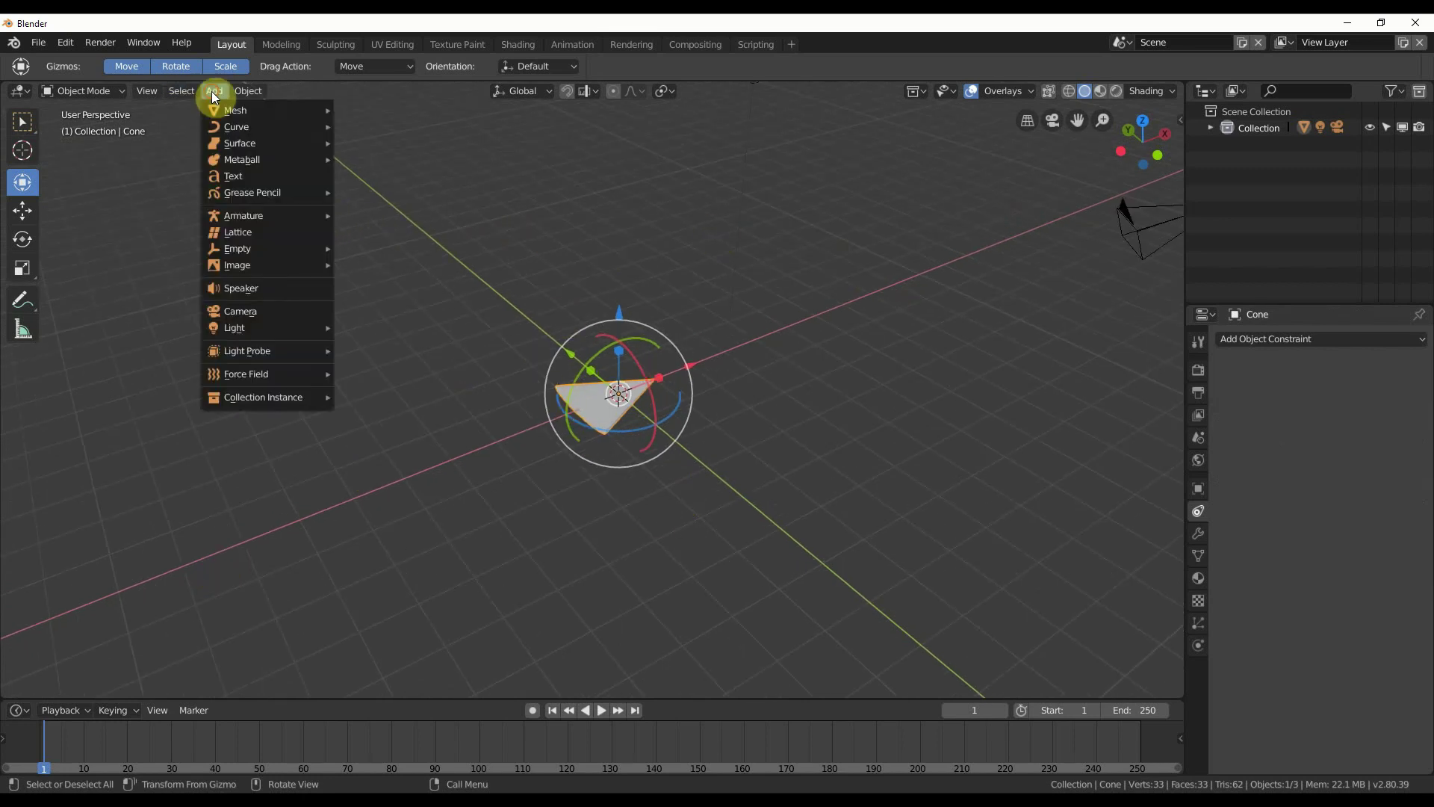
mouse_move(227, 129)
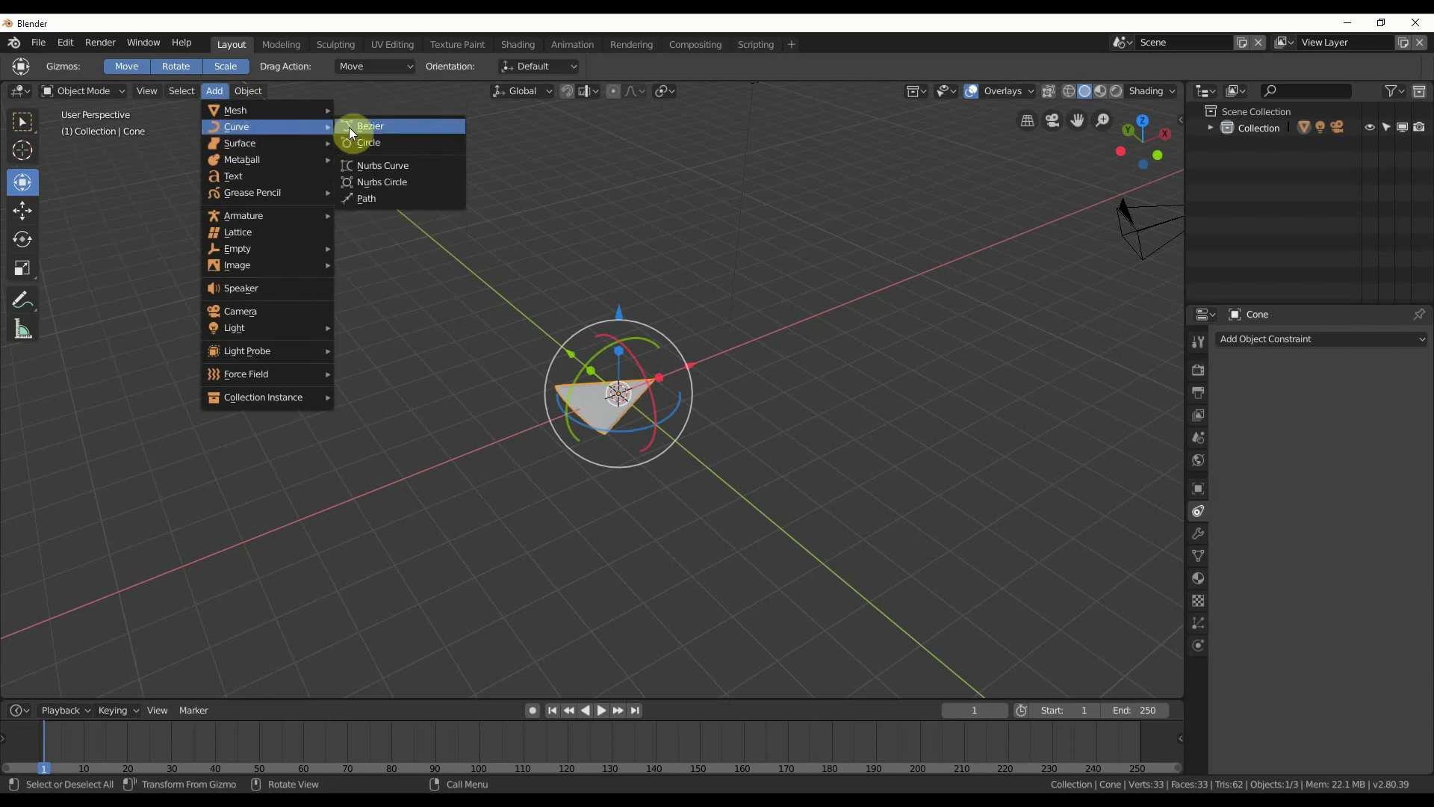
click(379, 130)
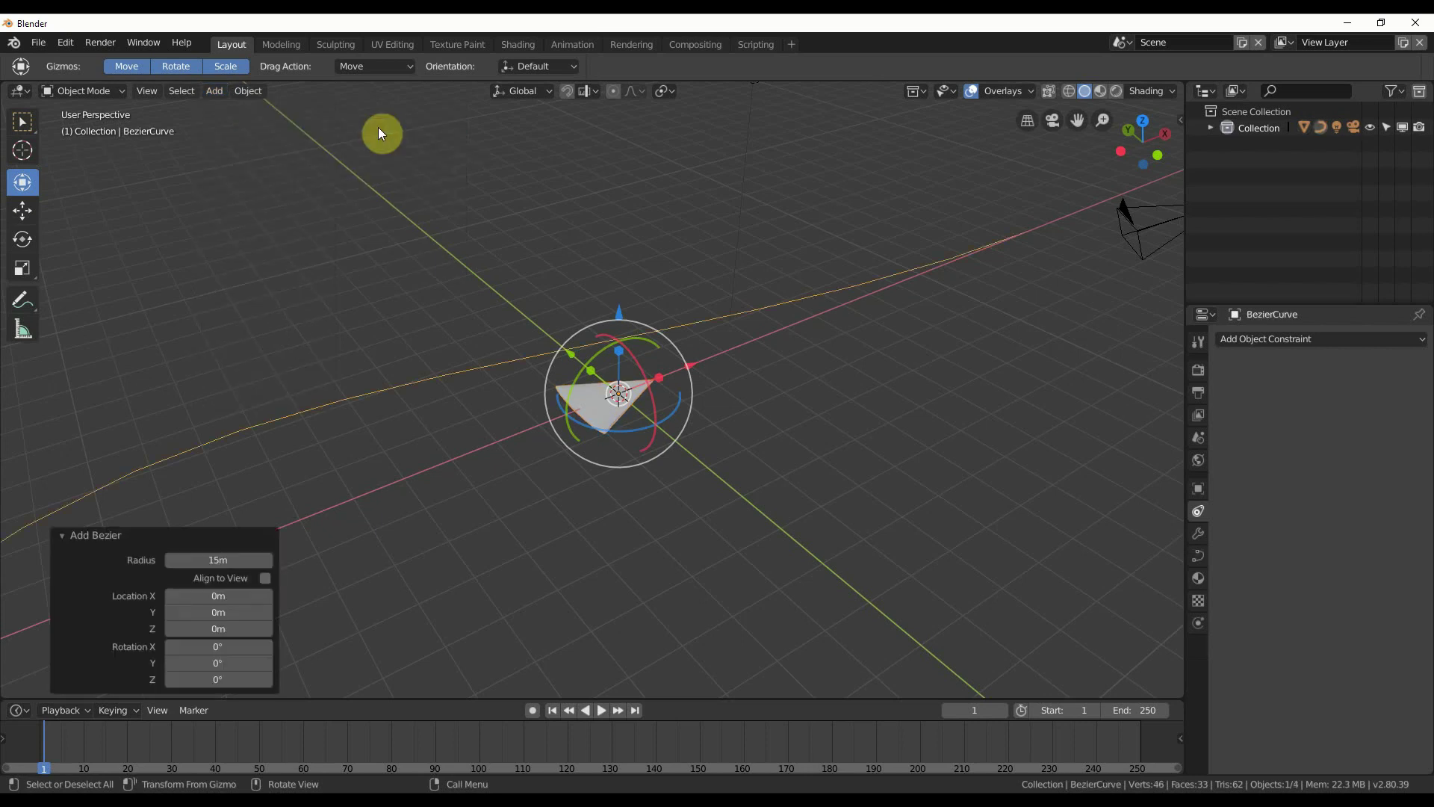
click(214, 564)
text(1)
key(Return)
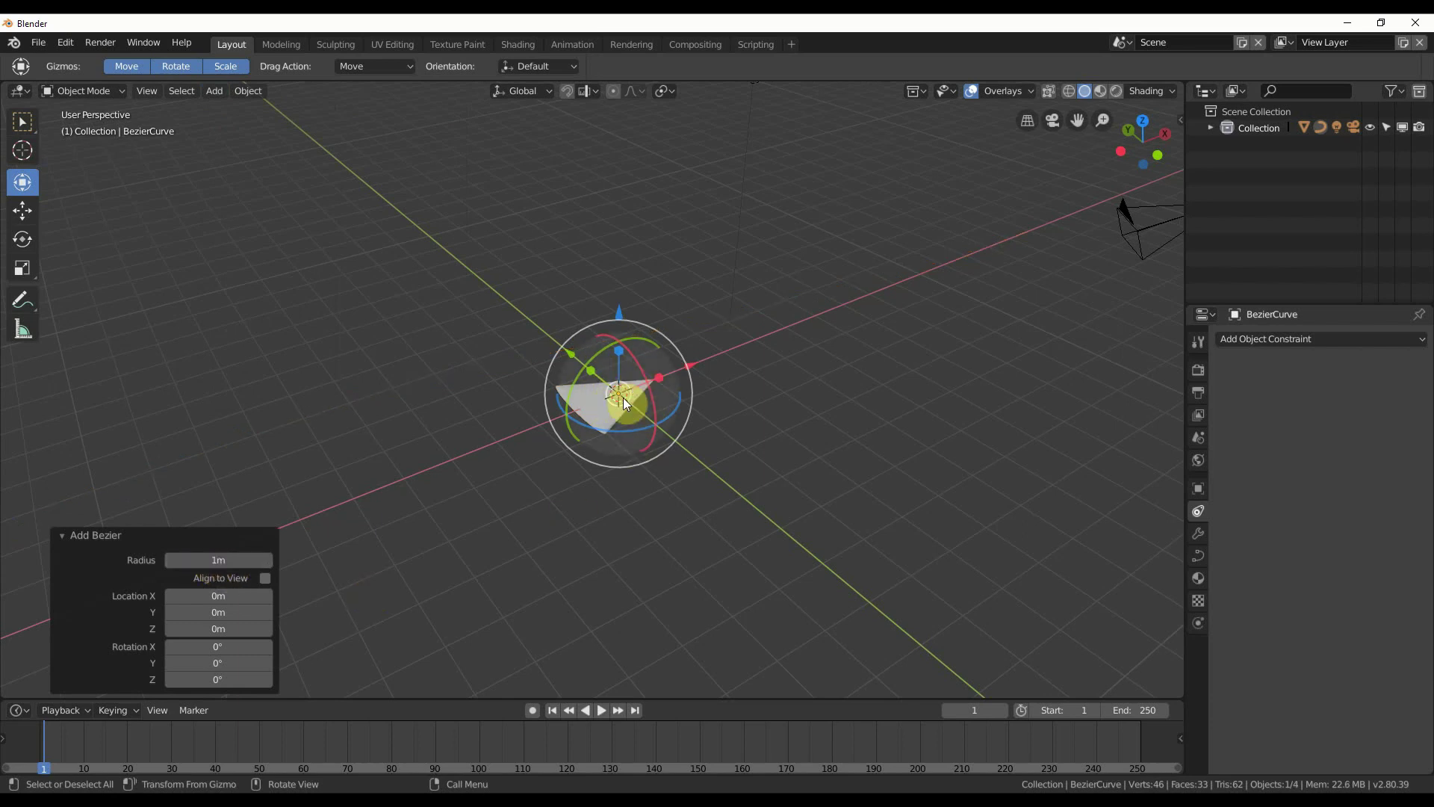
click(219, 560)
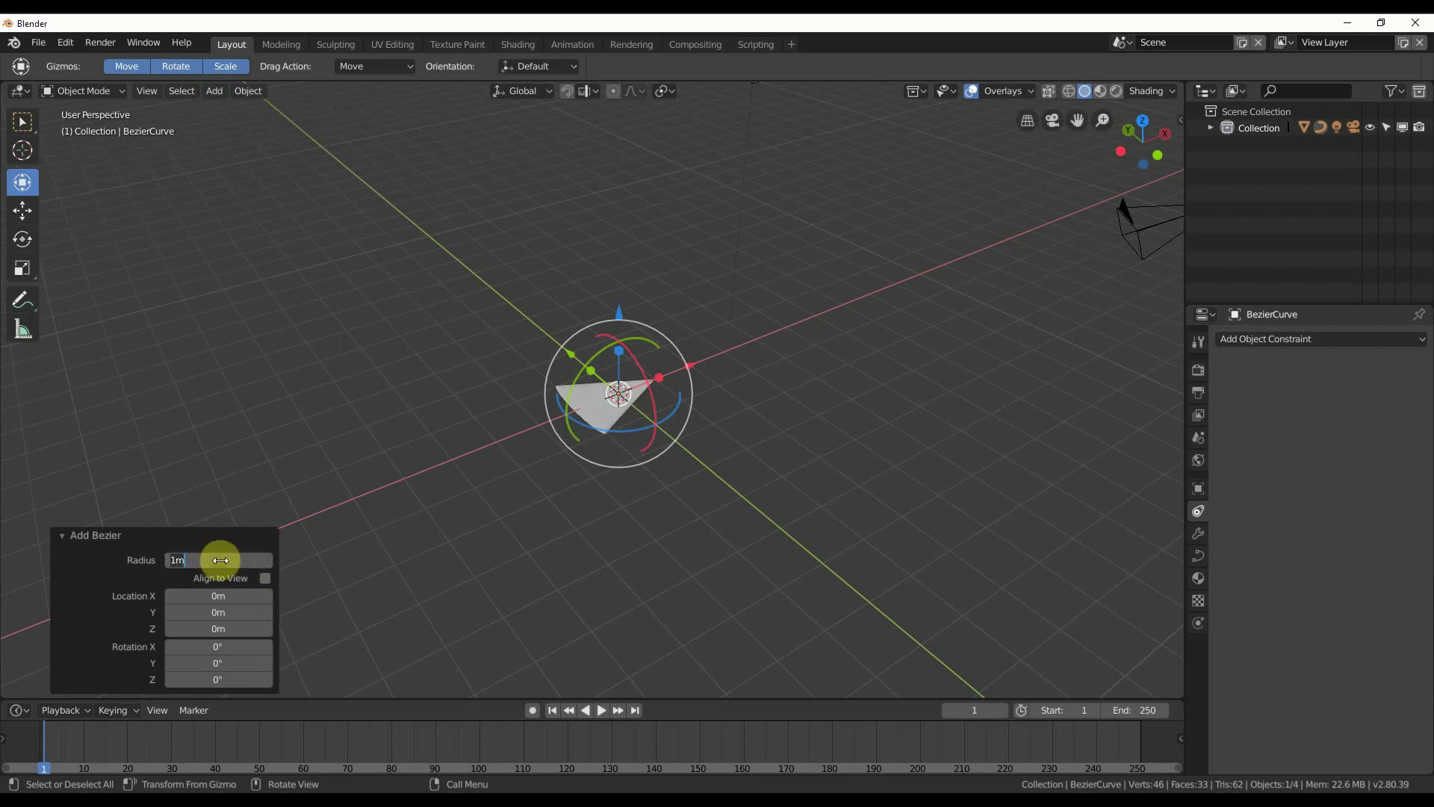
text(15)
key(Return)
Step: Deselect everything, zoom out to frame the whole curve, and reselect the cone
click(576, 570)
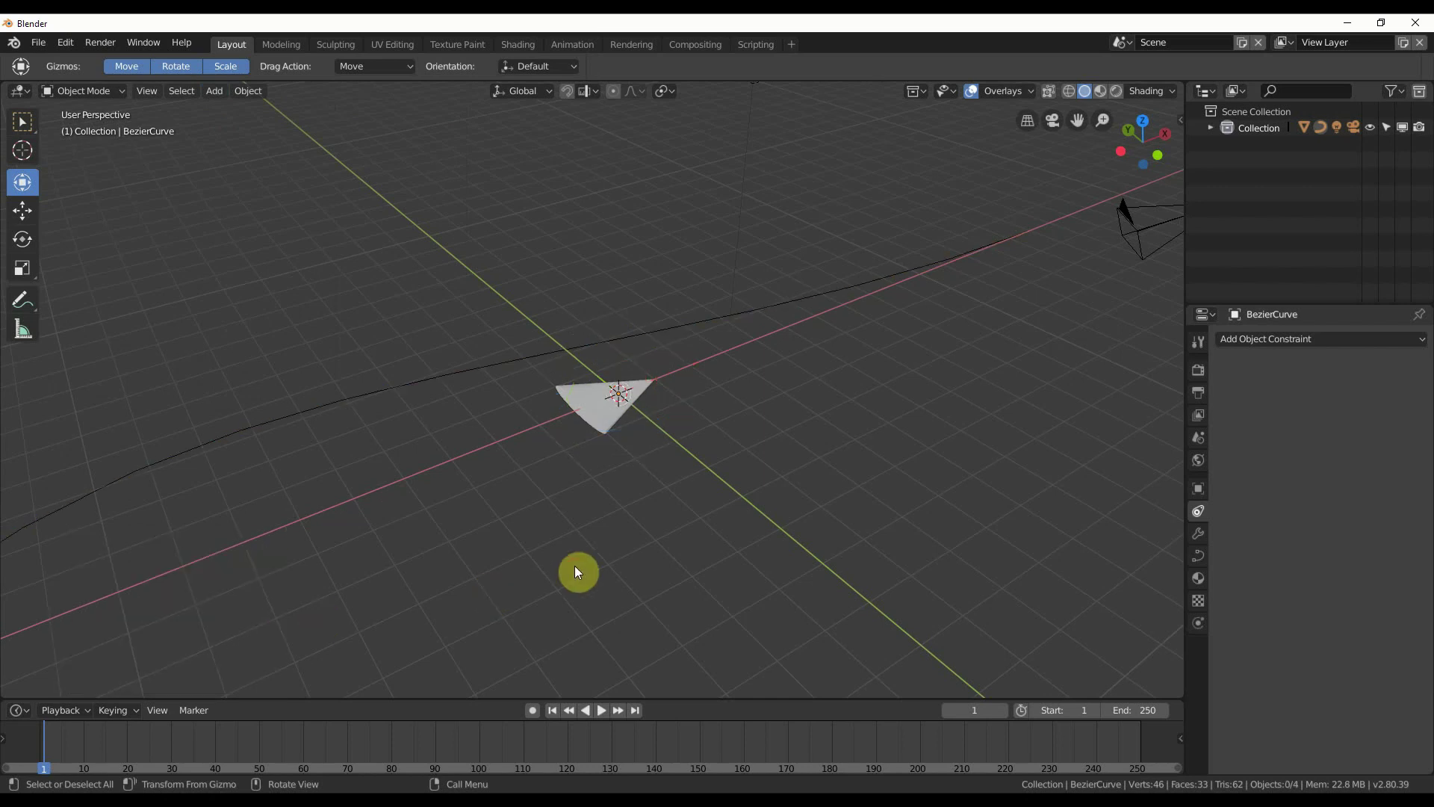
scroll(575, 566, down, 3)
shift+middle_drag(477, 571, 480, 554)
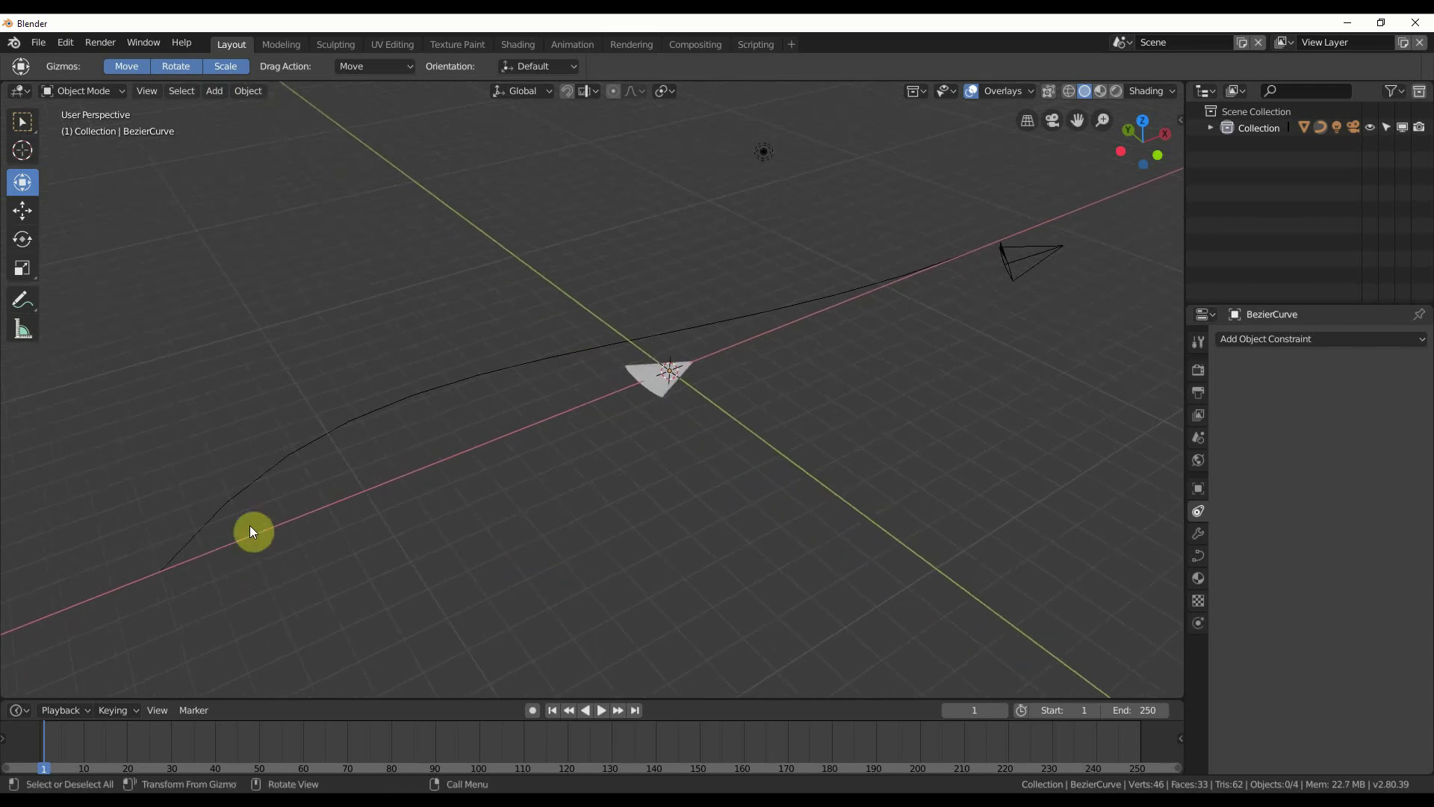
click(652, 387)
middle_drag(666, 454, 617, 530)
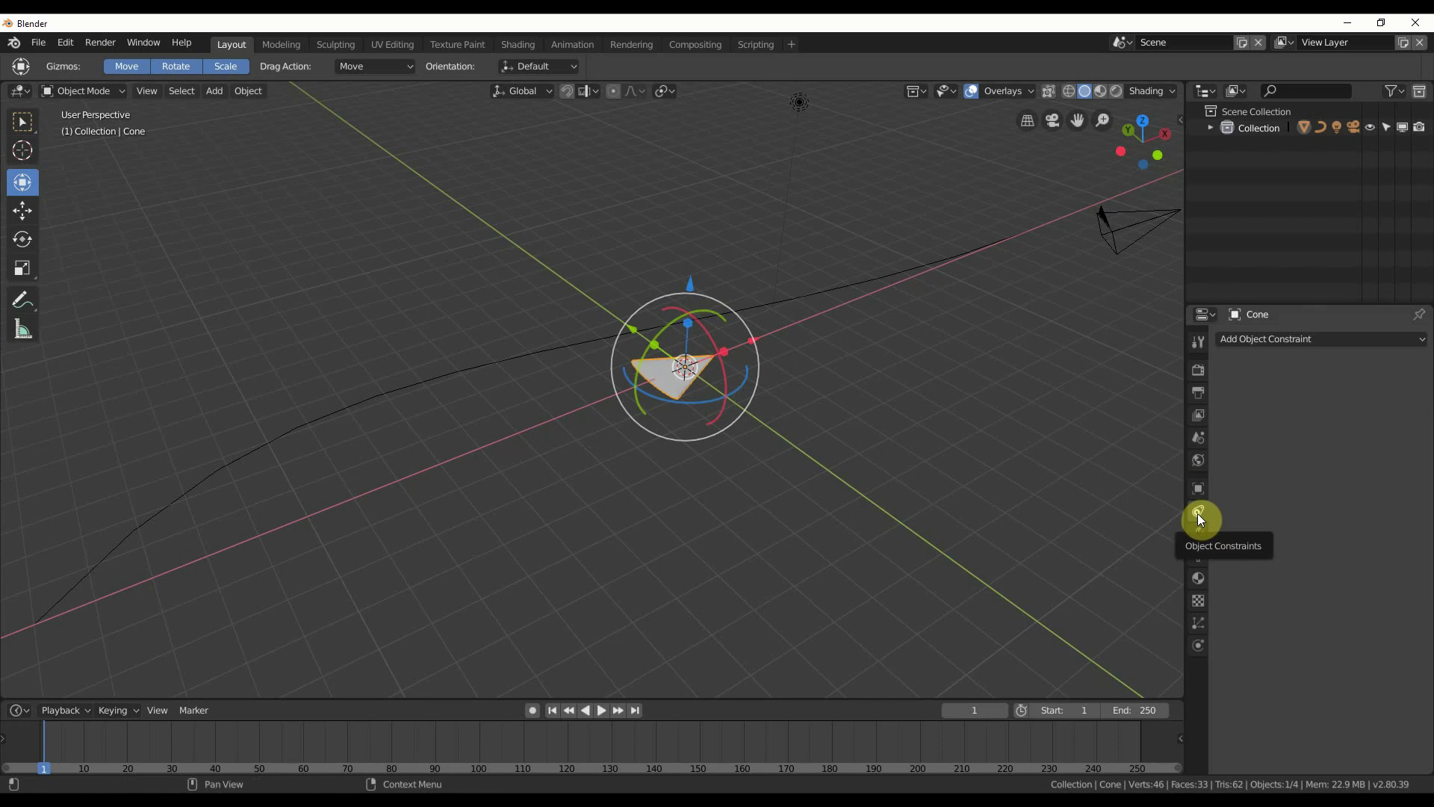
Step: Add a Follow Path constraint to the cone and set its Target to BezierCurve
click(1256, 343)
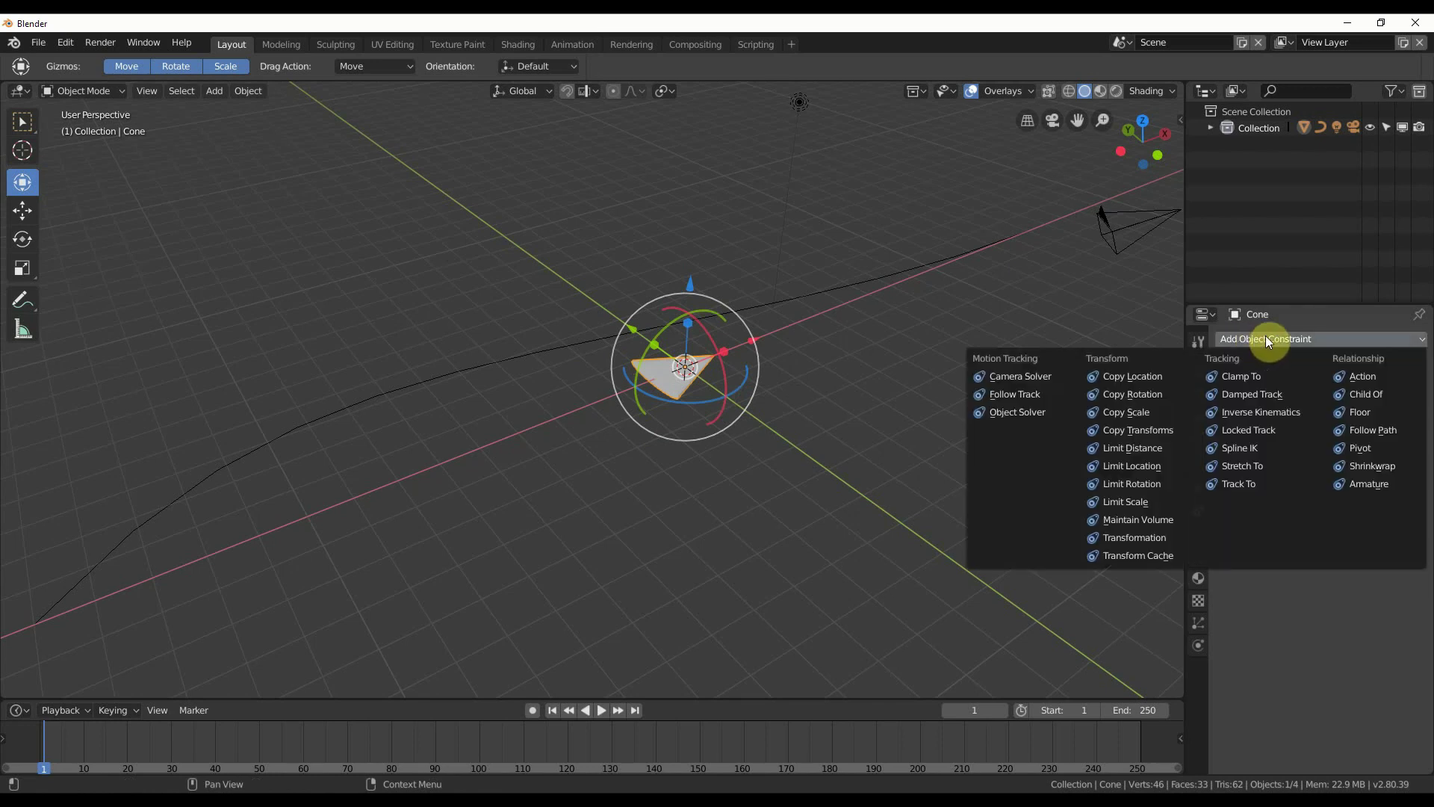
click(1383, 432)
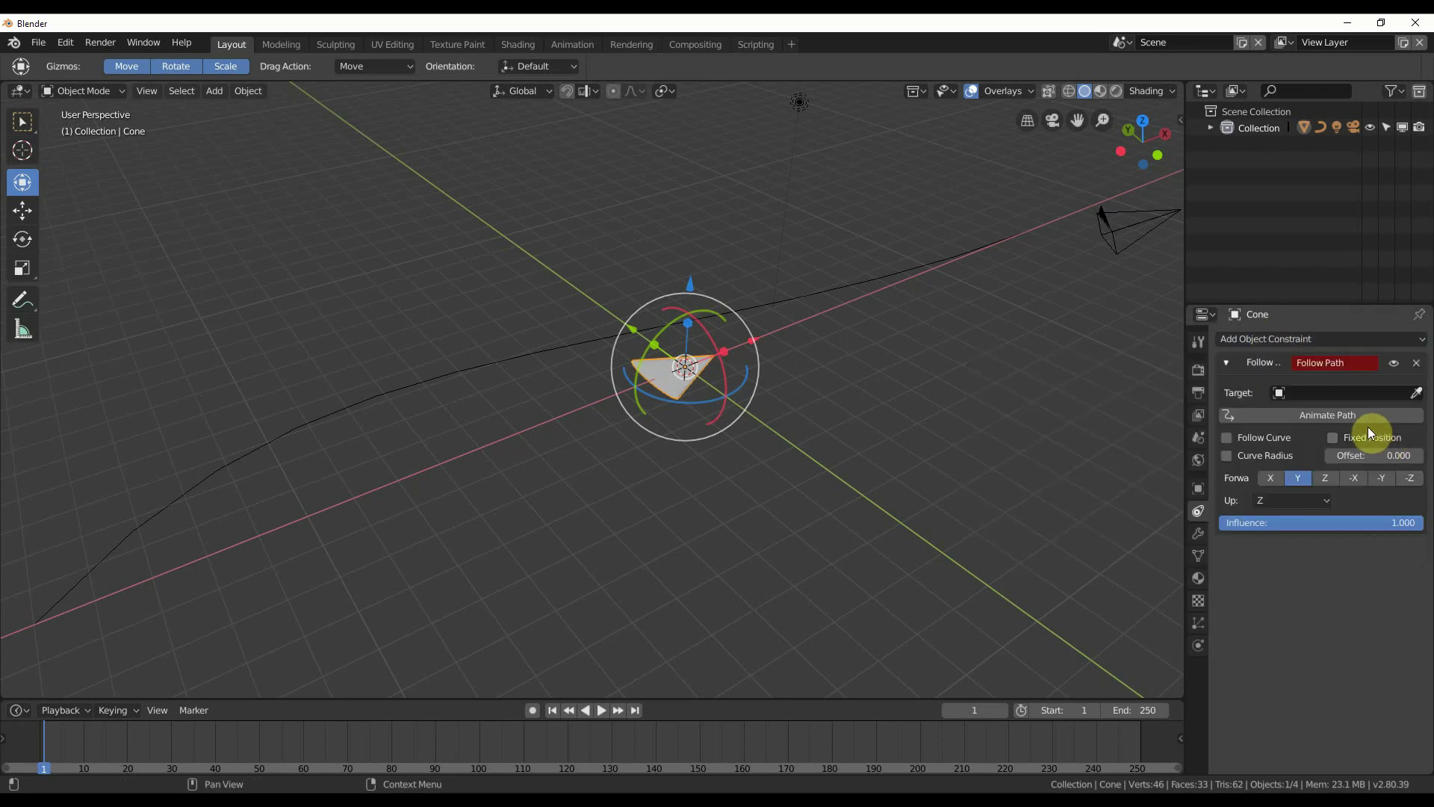
click(602, 711)
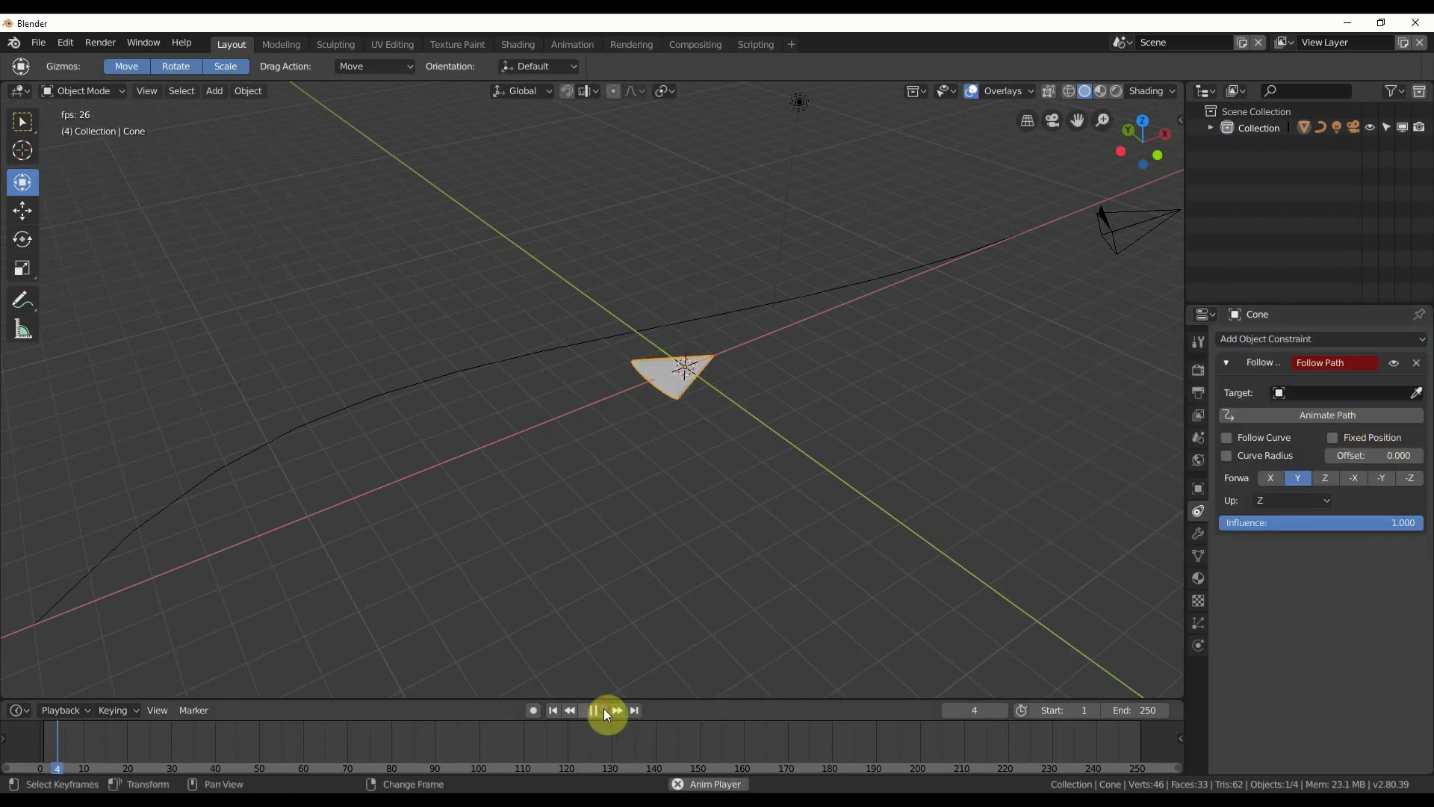
click(599, 711)
click(554, 711)
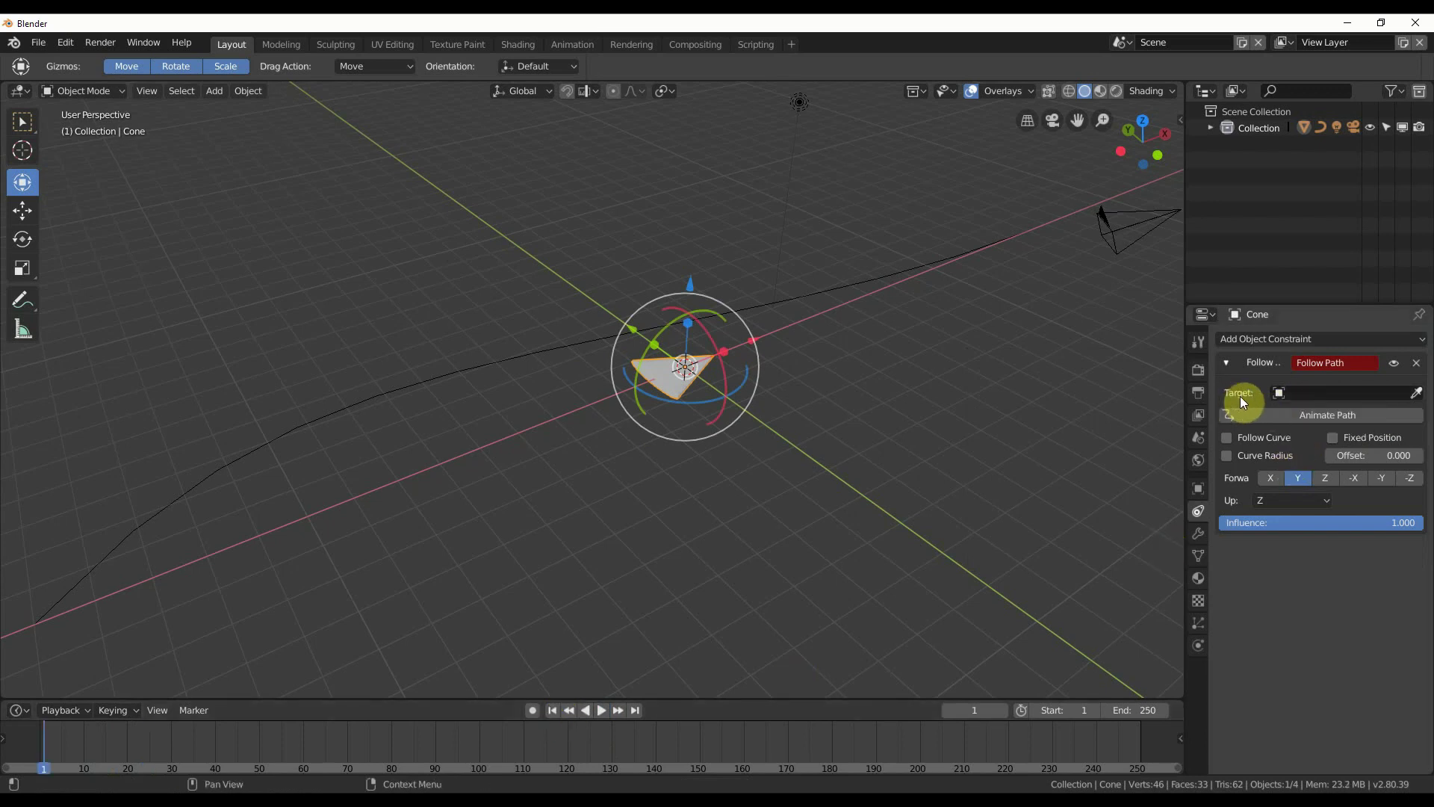
click(1280, 392)
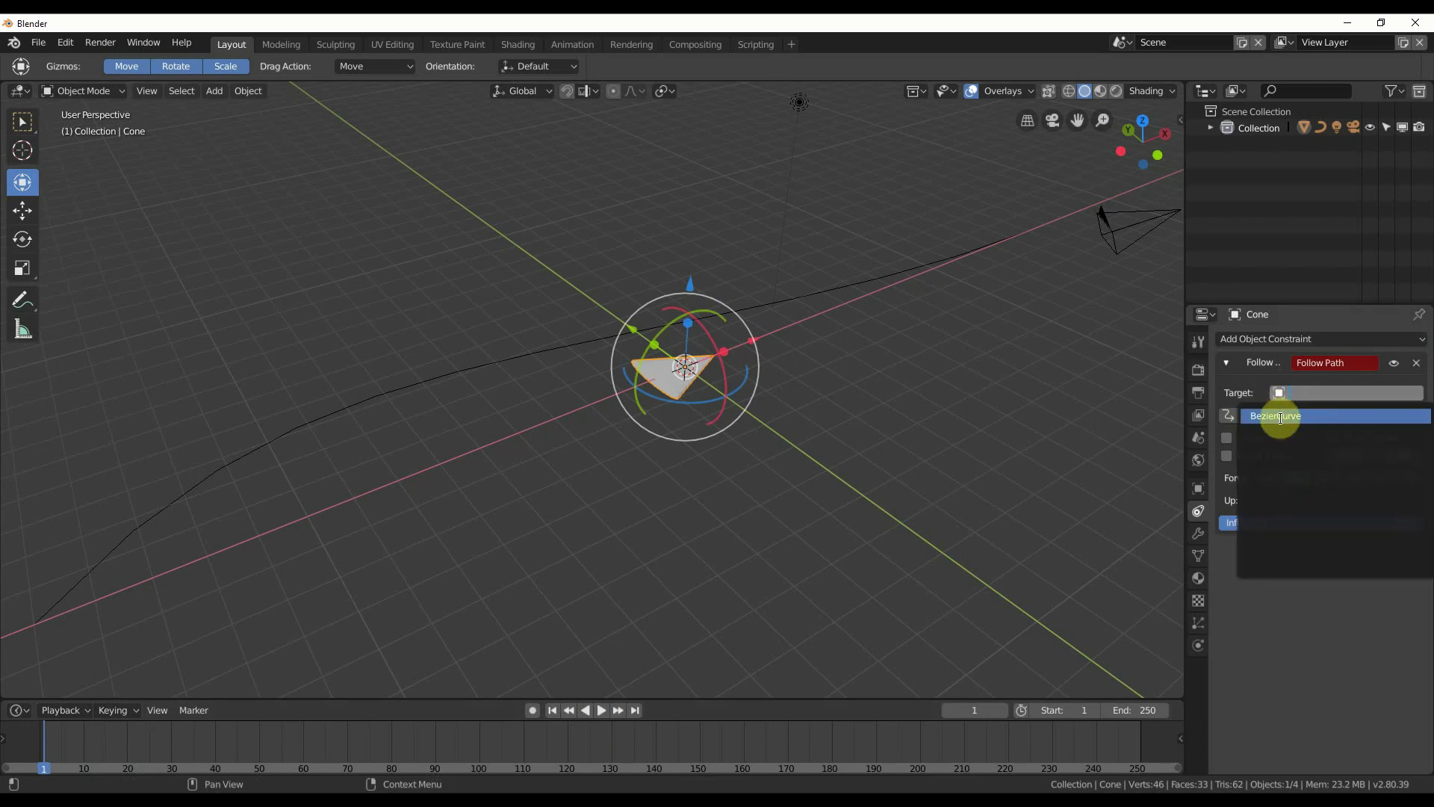
click(1280, 416)
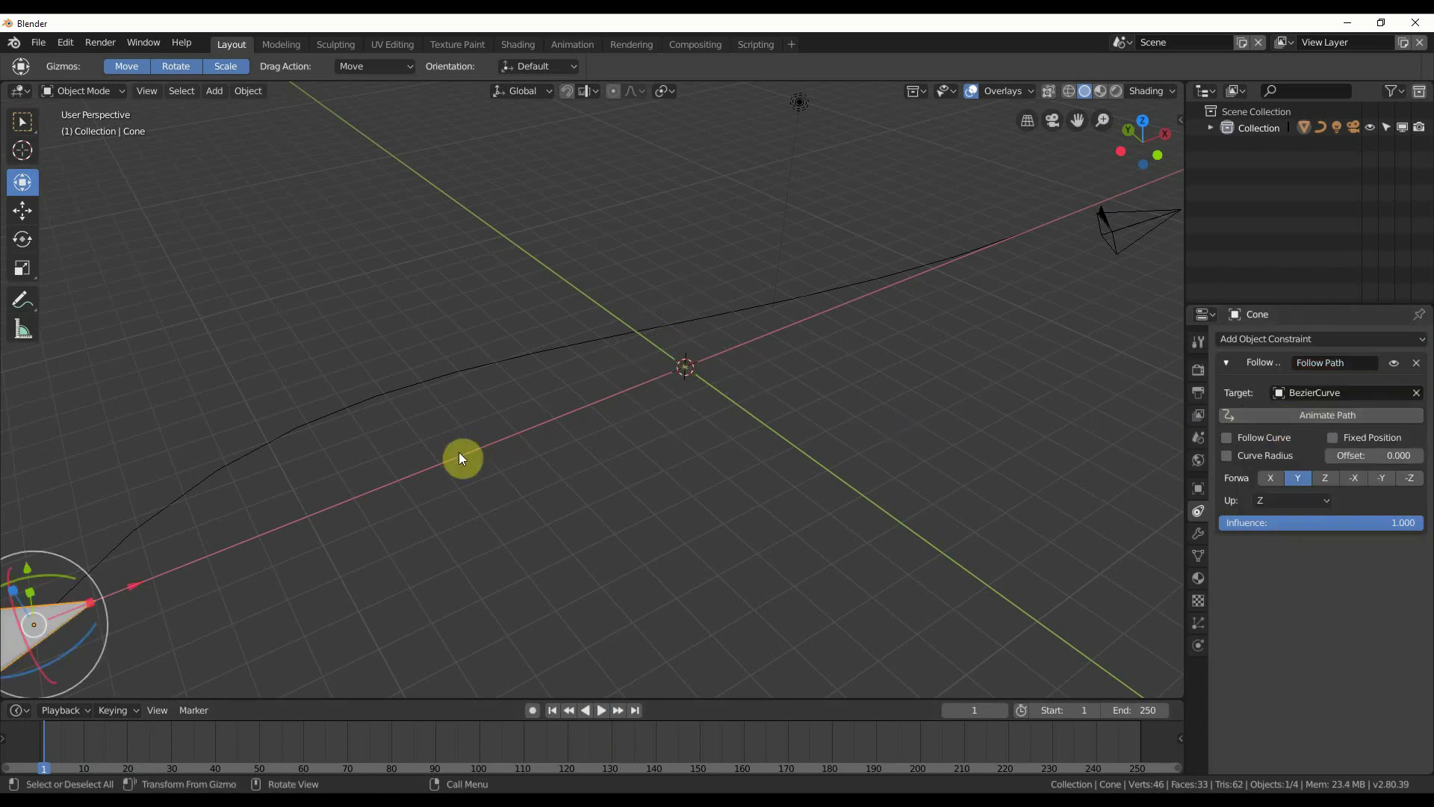
shift+middle_drag(507, 484, 538, 470)
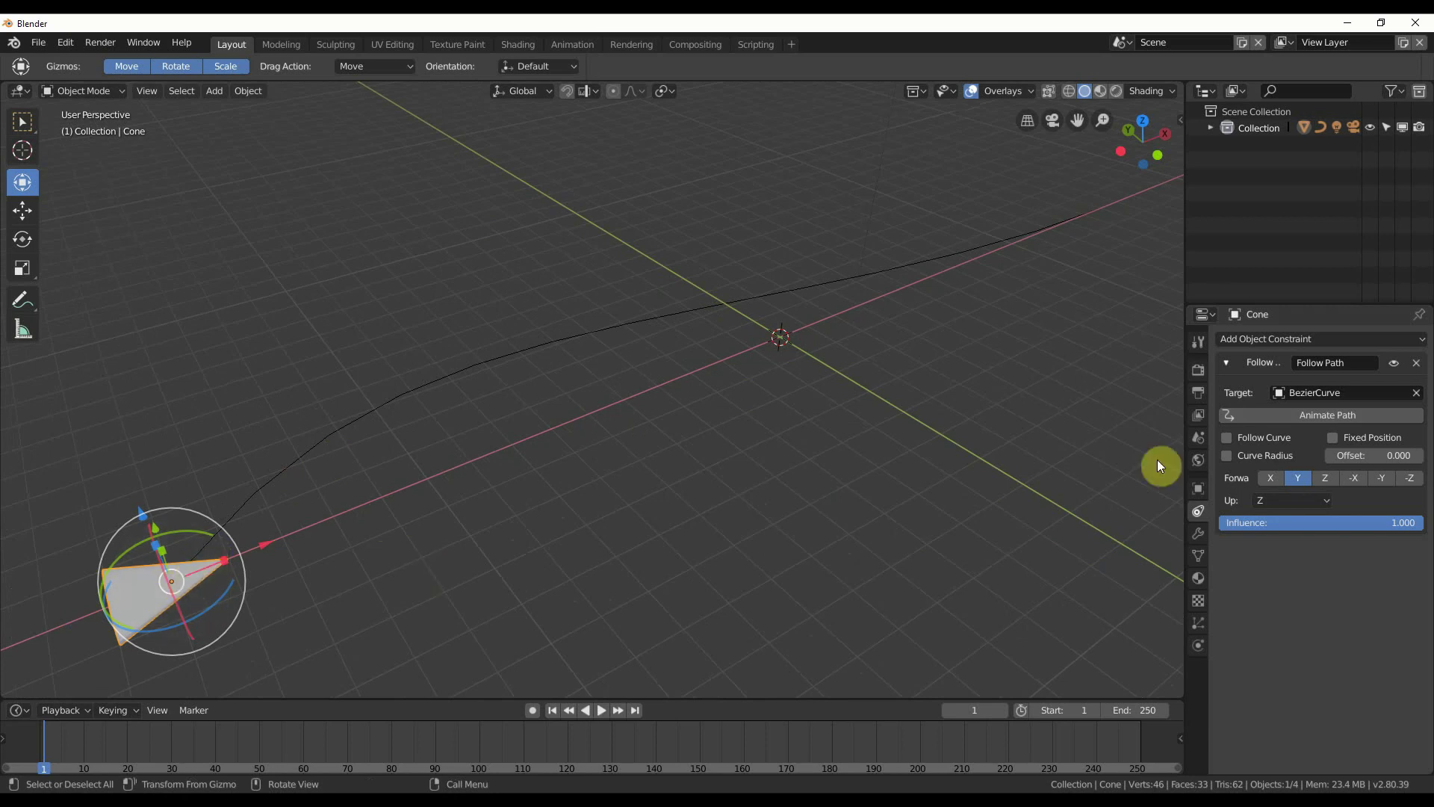
Step: Enable Follow Curve and set the Forward axis to X, previewing the cone's motion
click(599, 711)
click(597, 710)
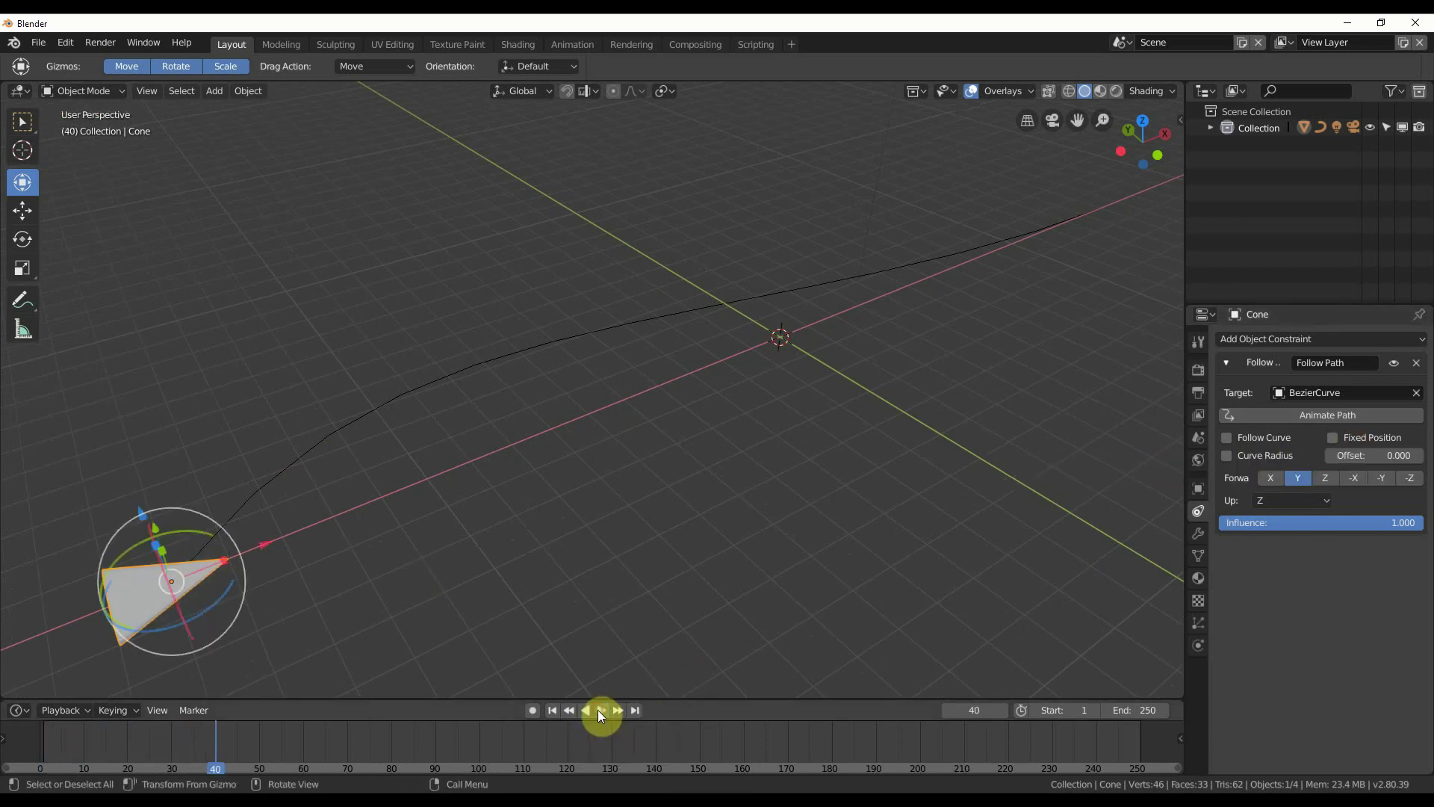
click(1227, 438)
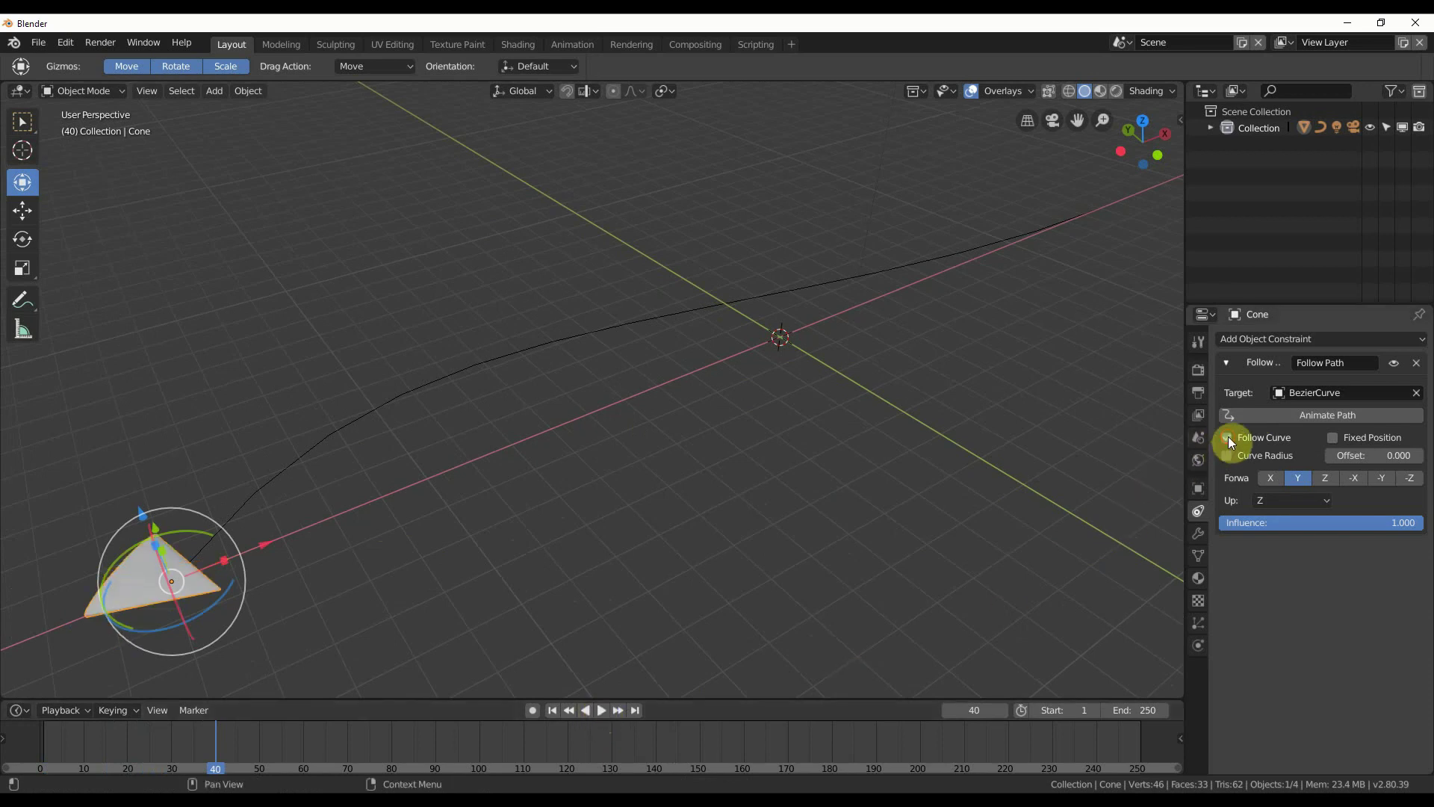
click(600, 711)
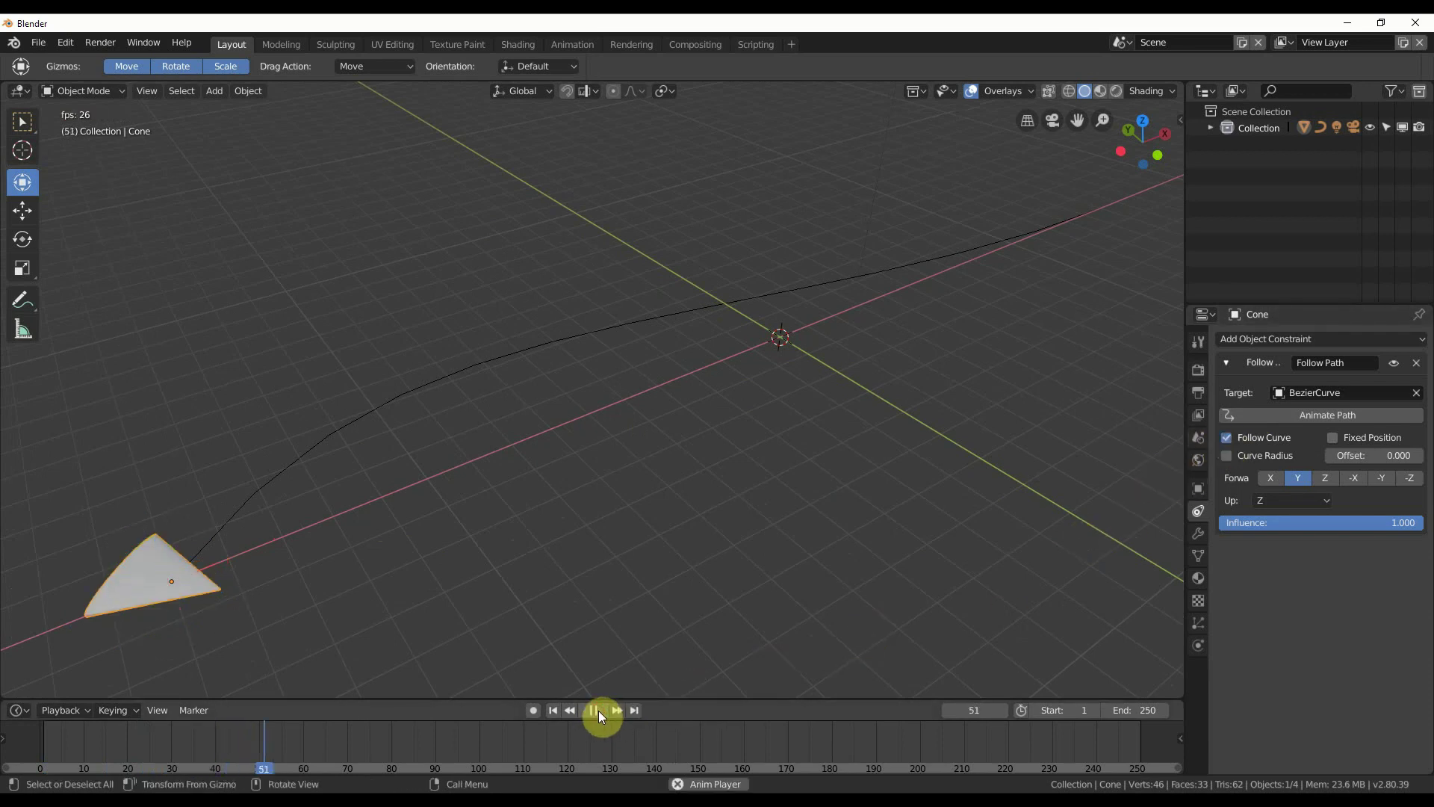
click(599, 710)
click(553, 710)
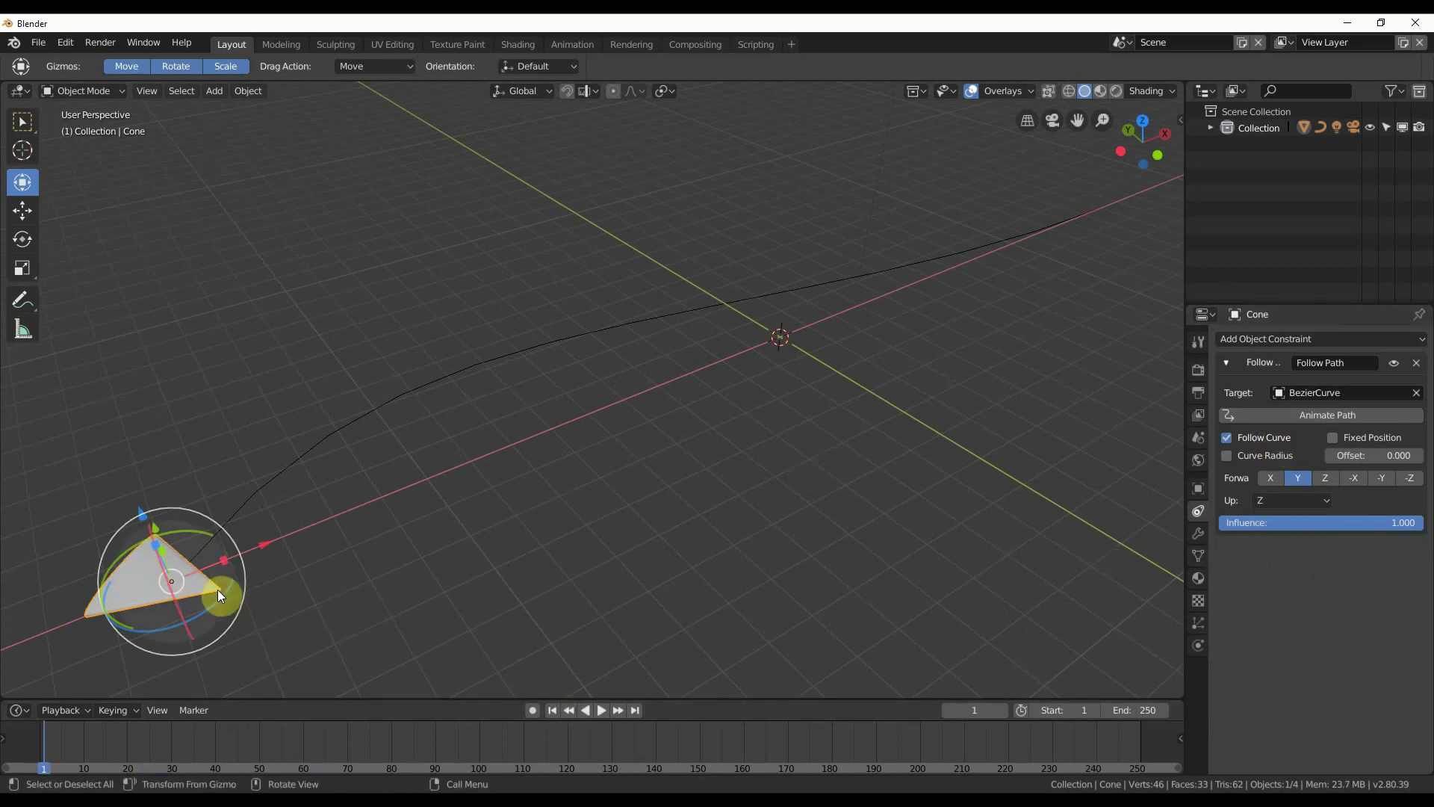
click(1270, 477)
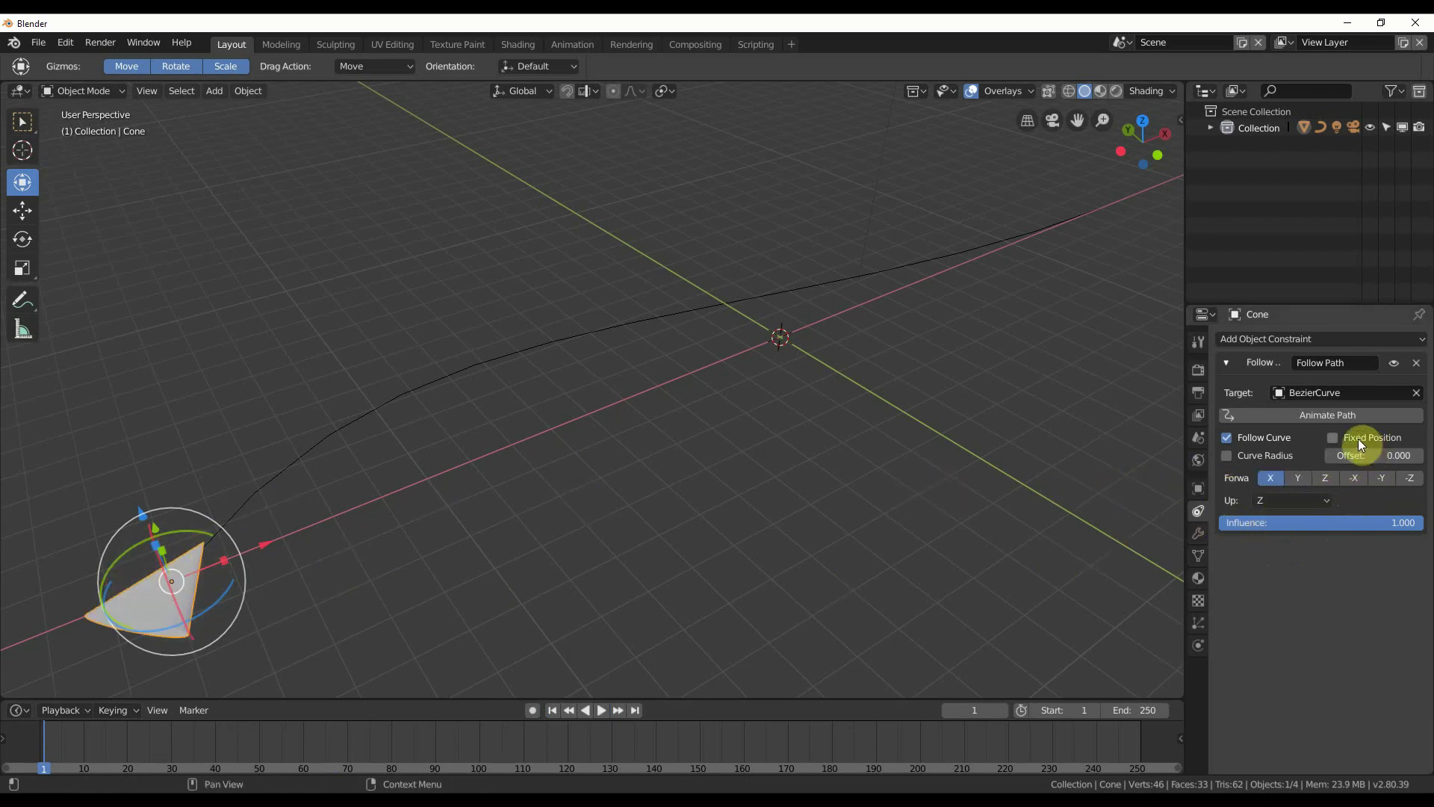
Step: Apply Animate Path and preview the cone riding the full curve, ending back at frame 1
click(1268, 415)
click(599, 712)
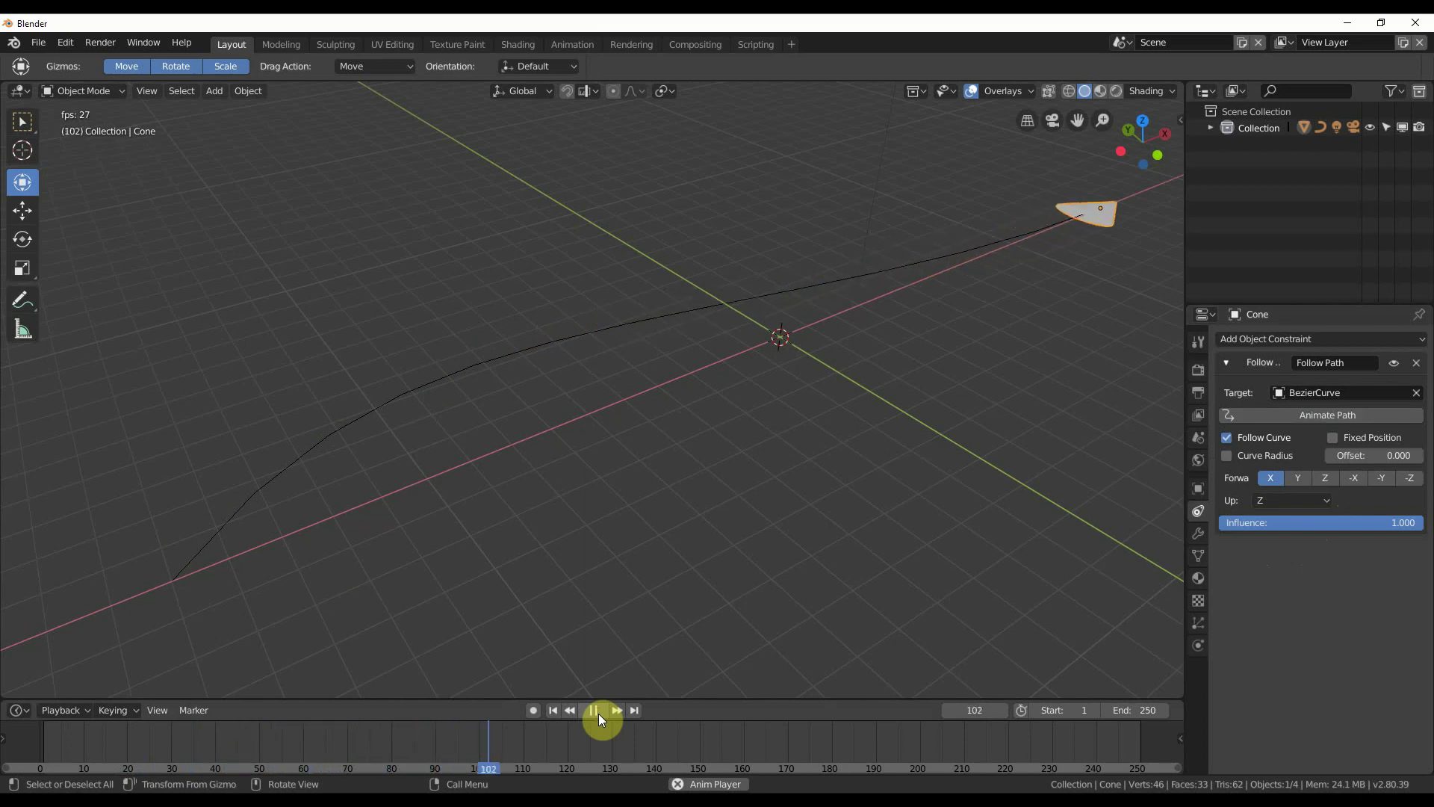
click(598, 711)
click(553, 710)
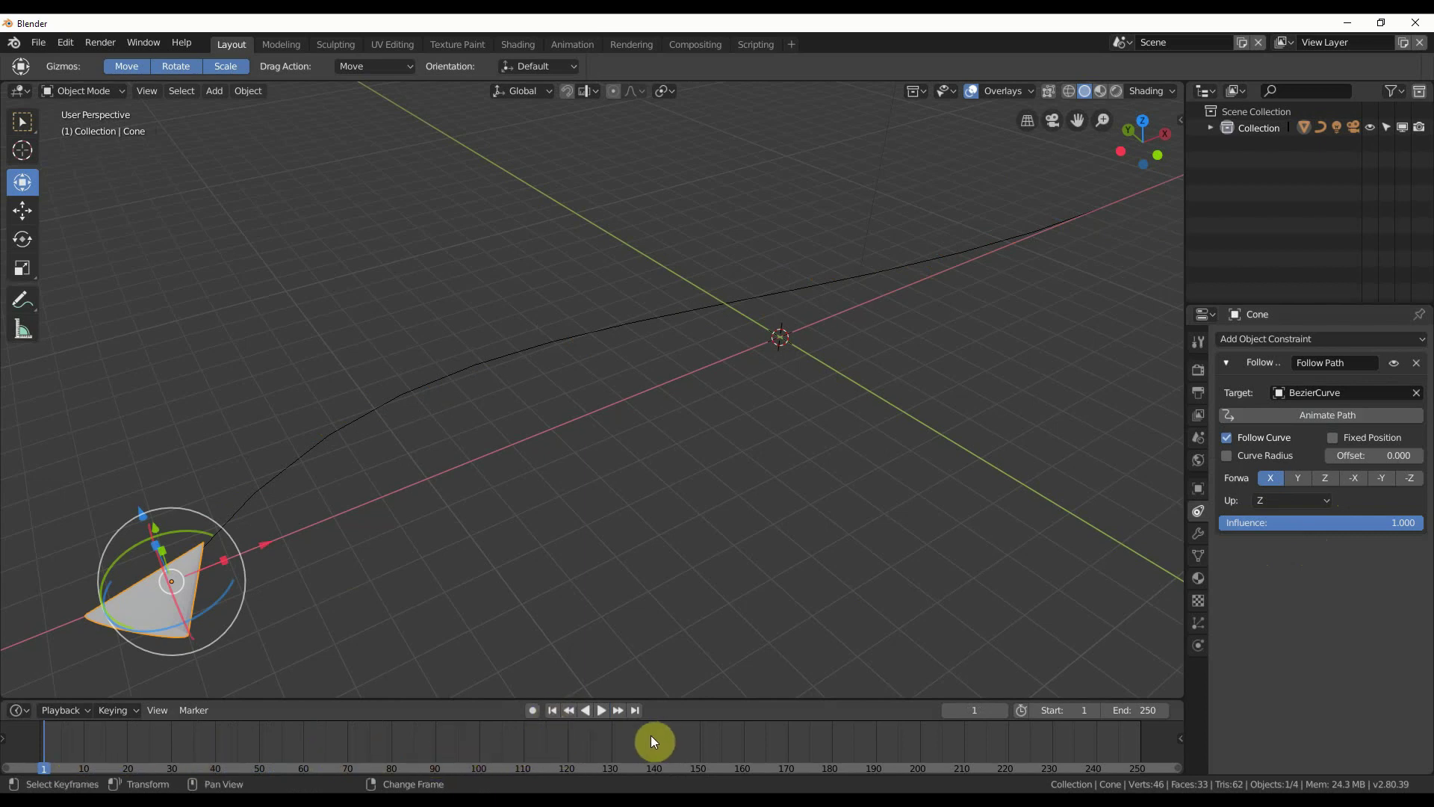
click(601, 710)
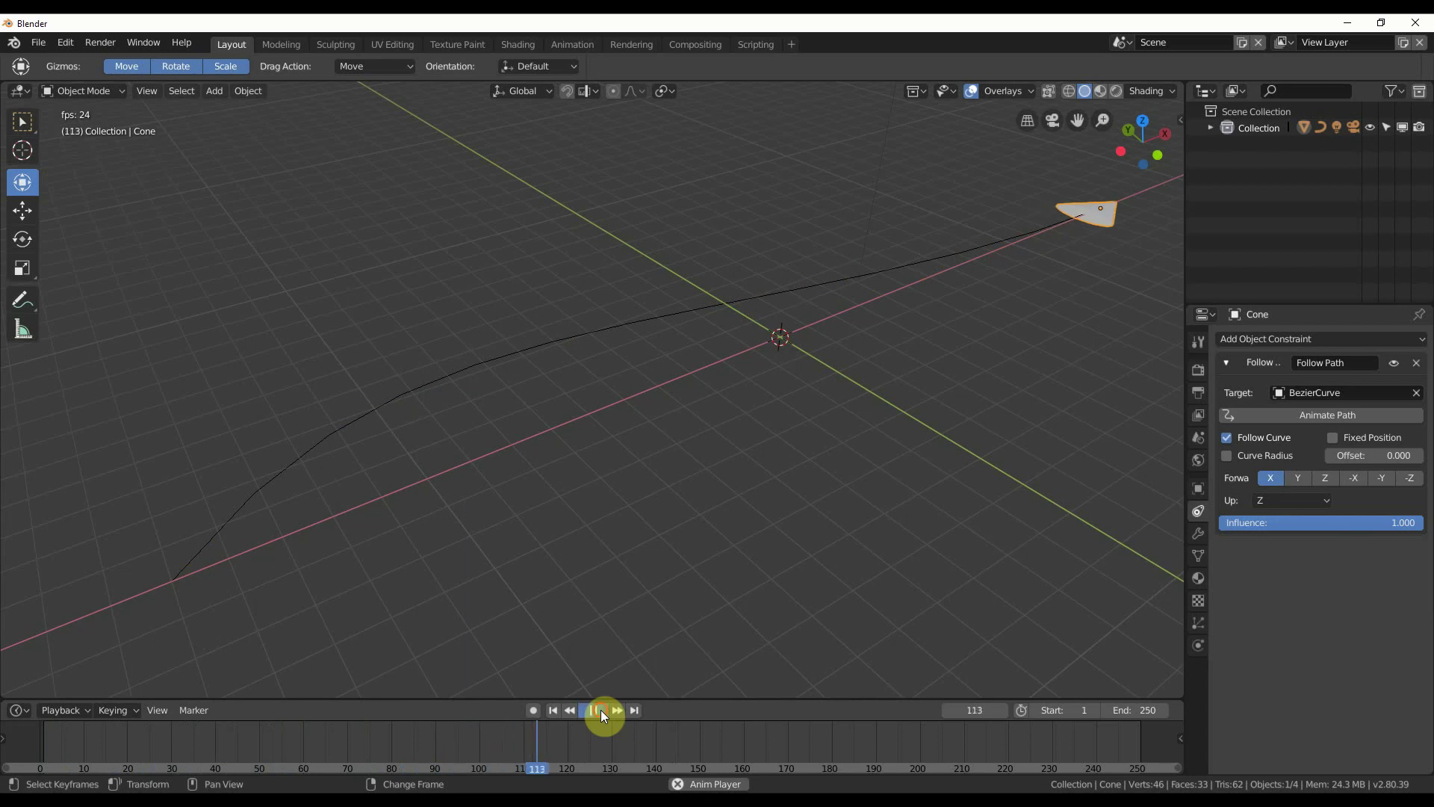
click(601, 709)
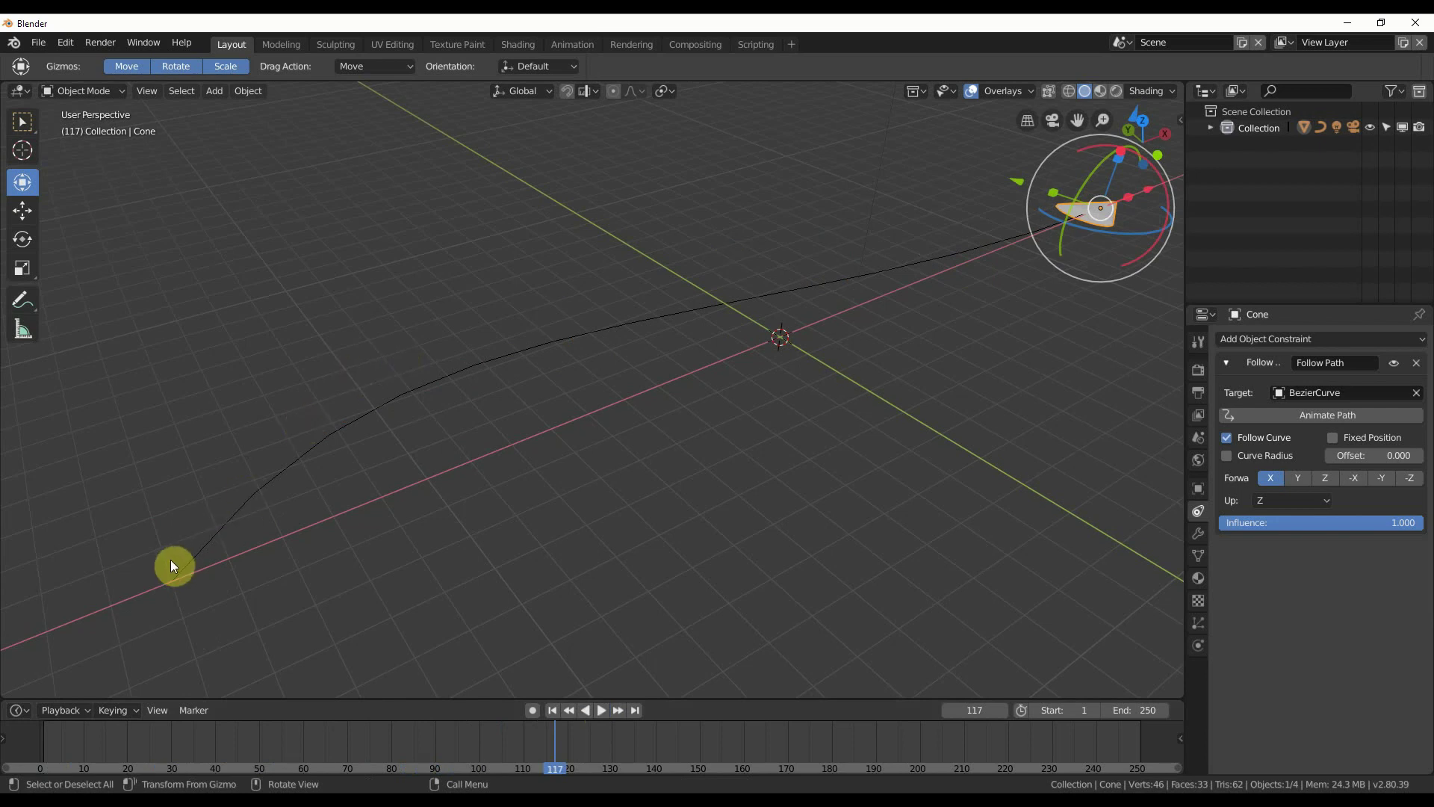
click(551, 711)
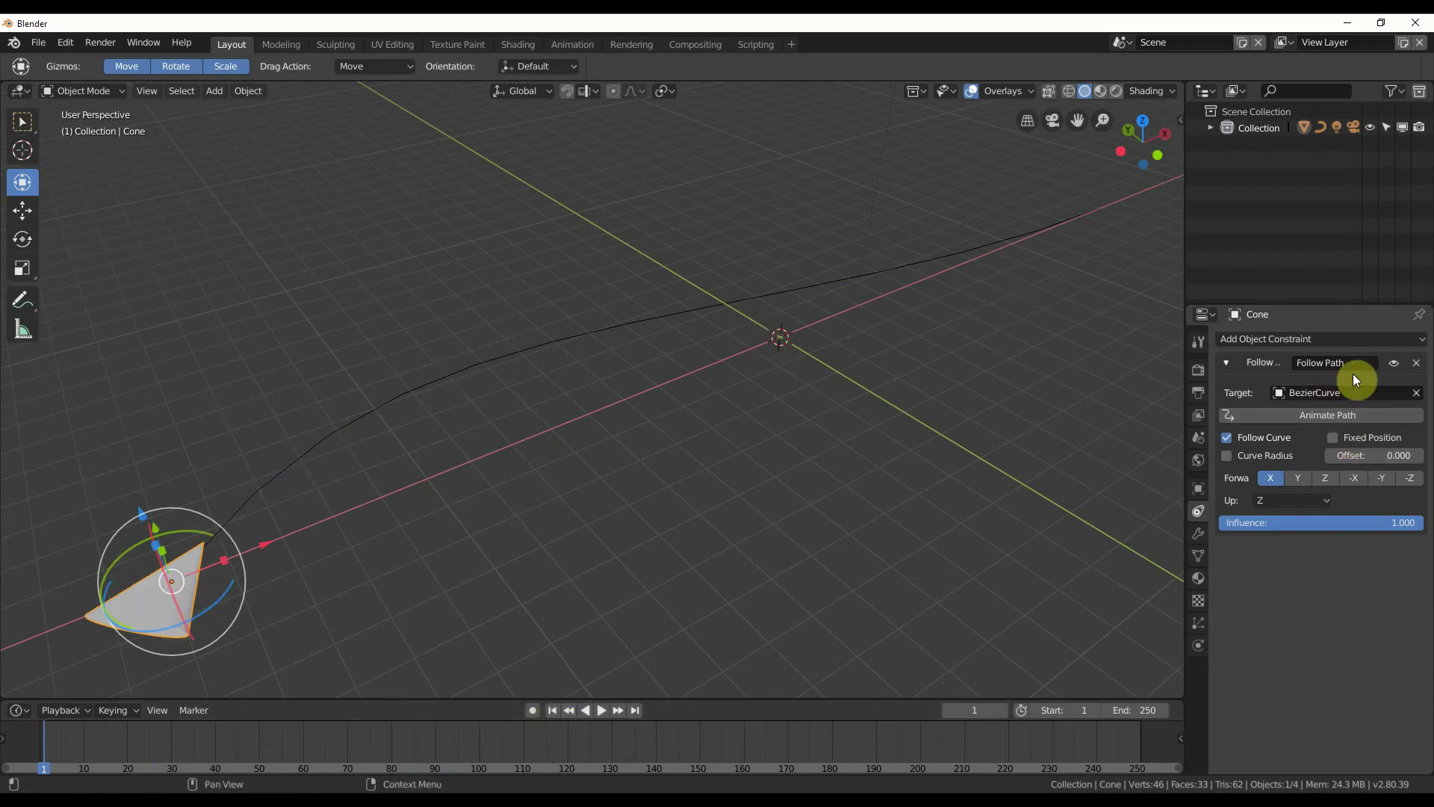
Step: Enable Fixed Position, preview playback from frame 1, and test the Offset slider
click(1333, 439)
click(599, 710)
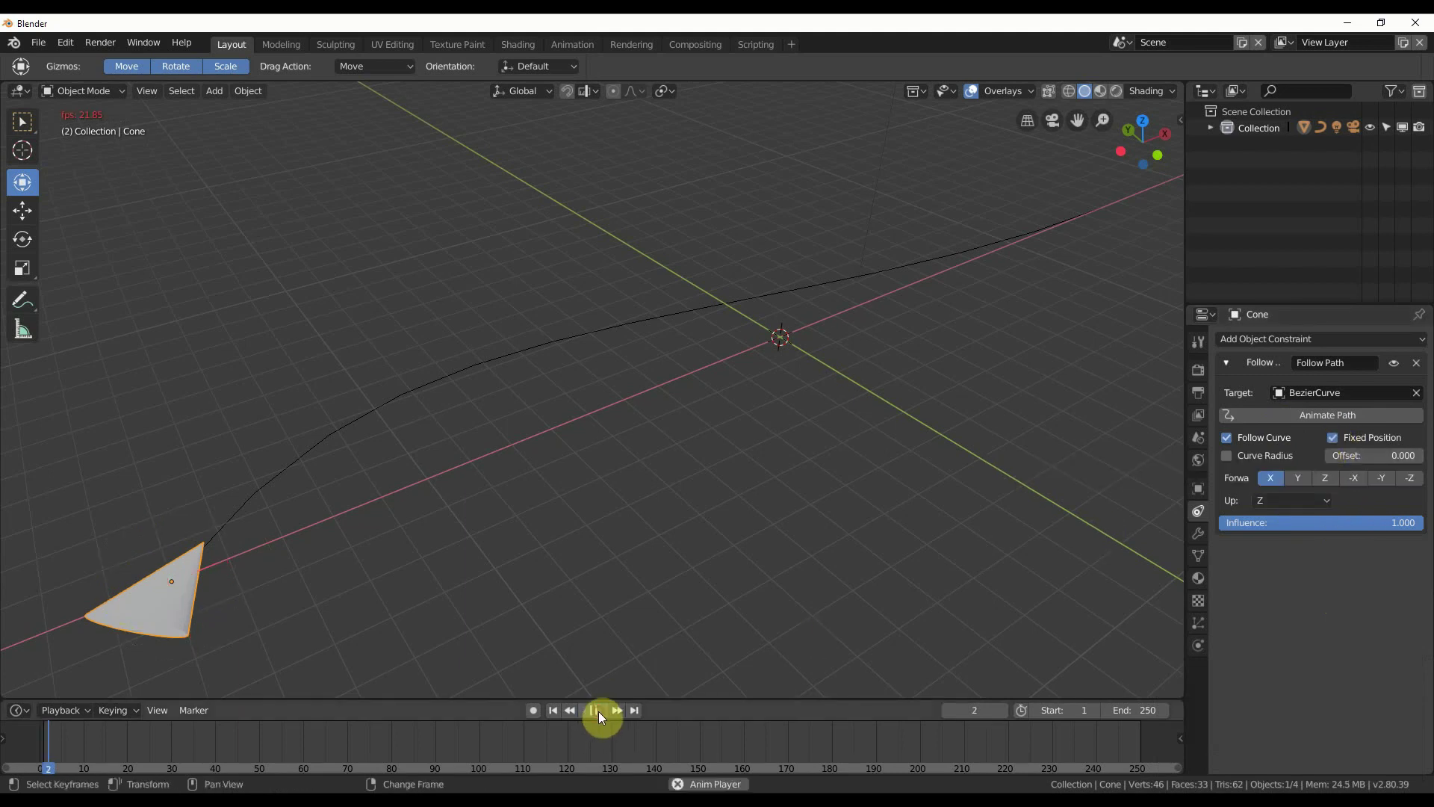
click(552, 710)
click(602, 709)
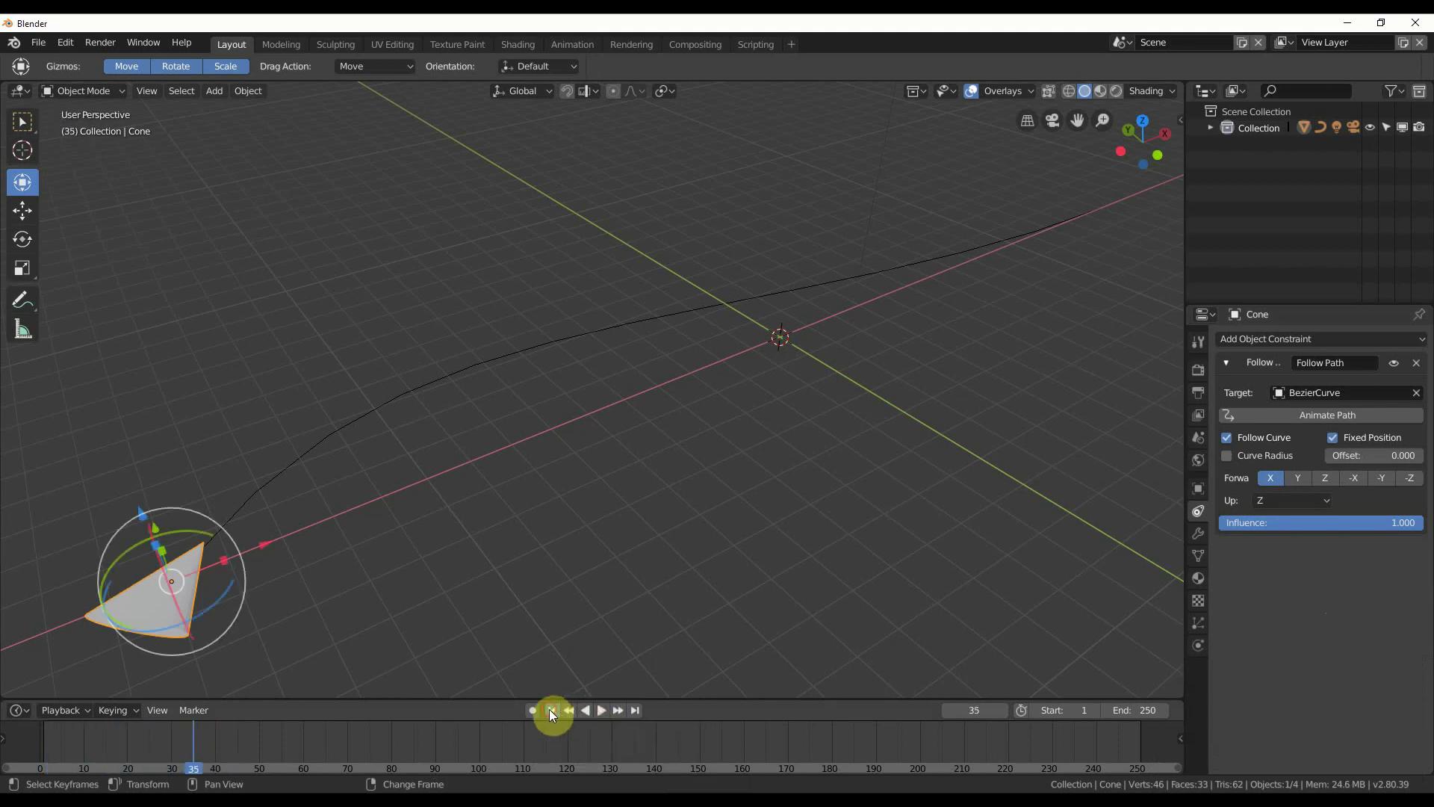
click(551, 710)
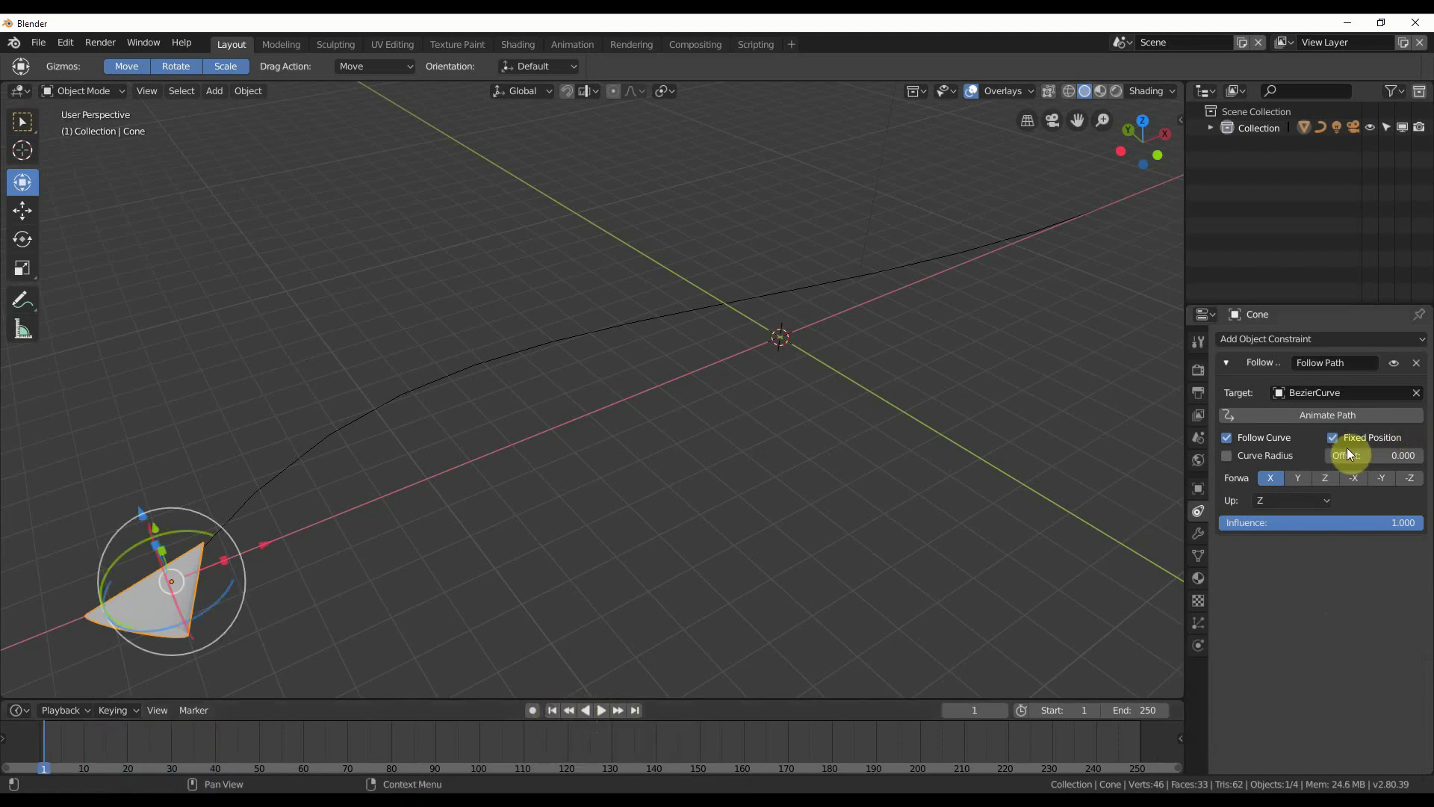
mouse_move(1364, 455)
mouse_down()
mouse_move(1433, 455)
mouse_move(1365, 455)
mouse_up()
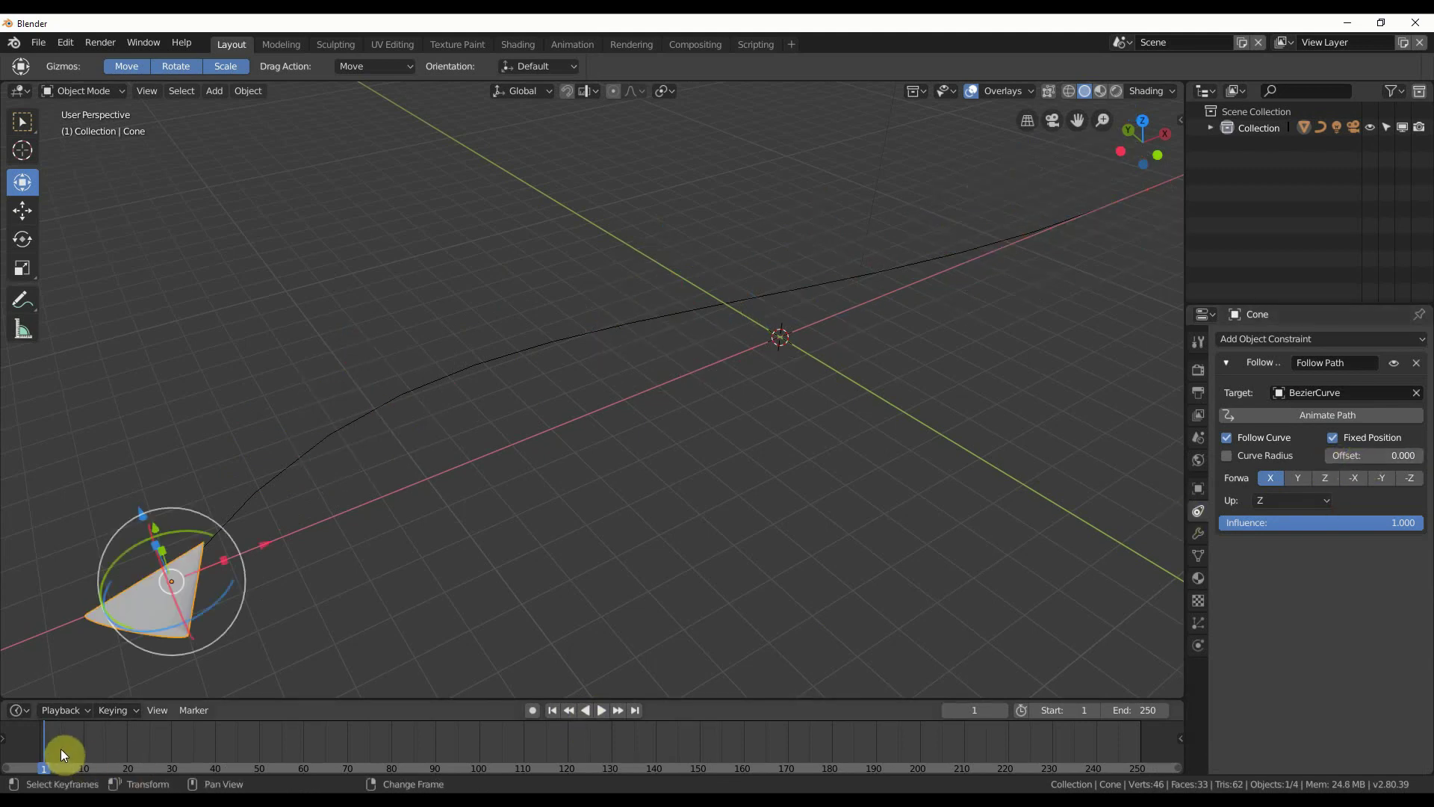
Step: Keyframe Offset at 0.000 on frame 1 and at 1.000 on frame 90
right_click(1374, 457)
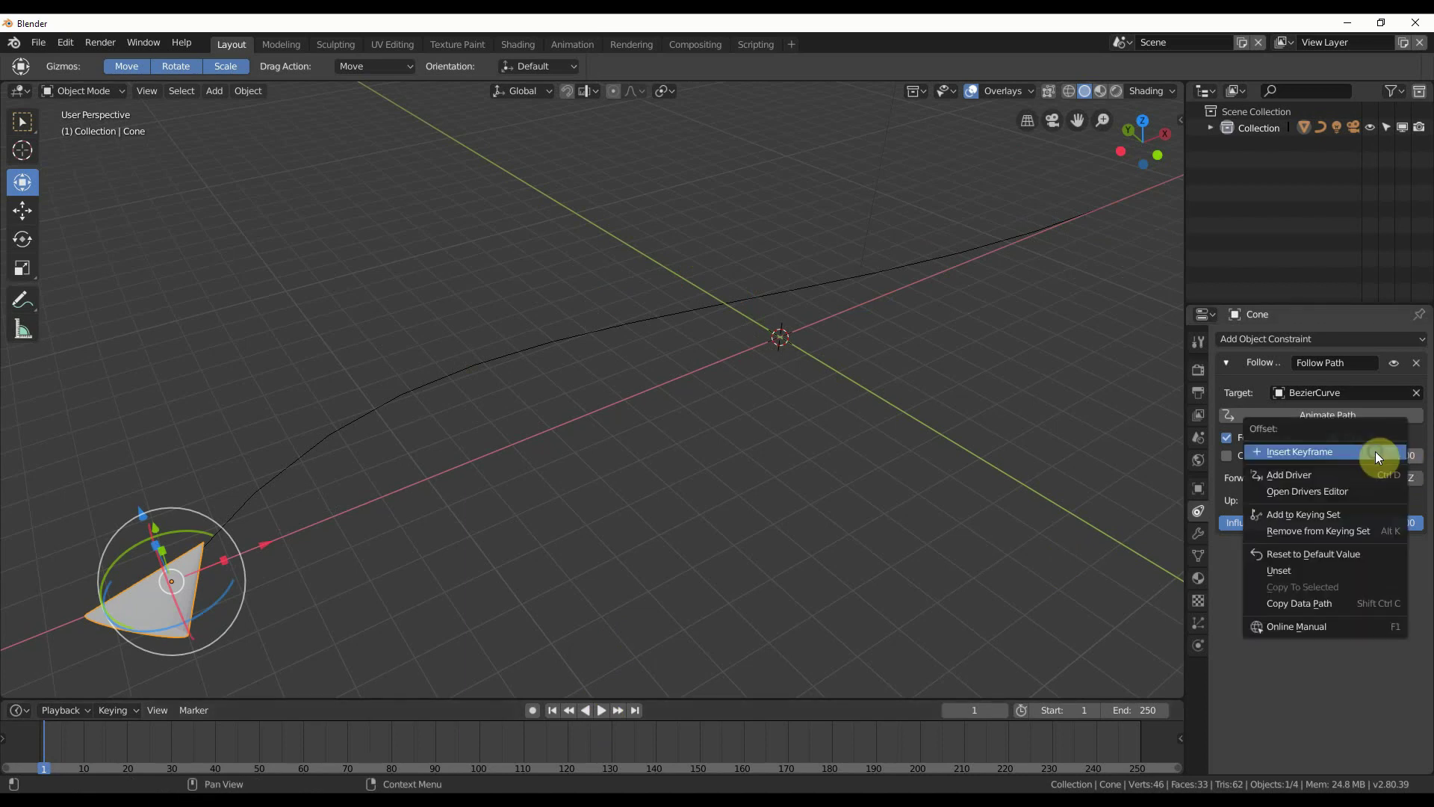
click(1309, 452)
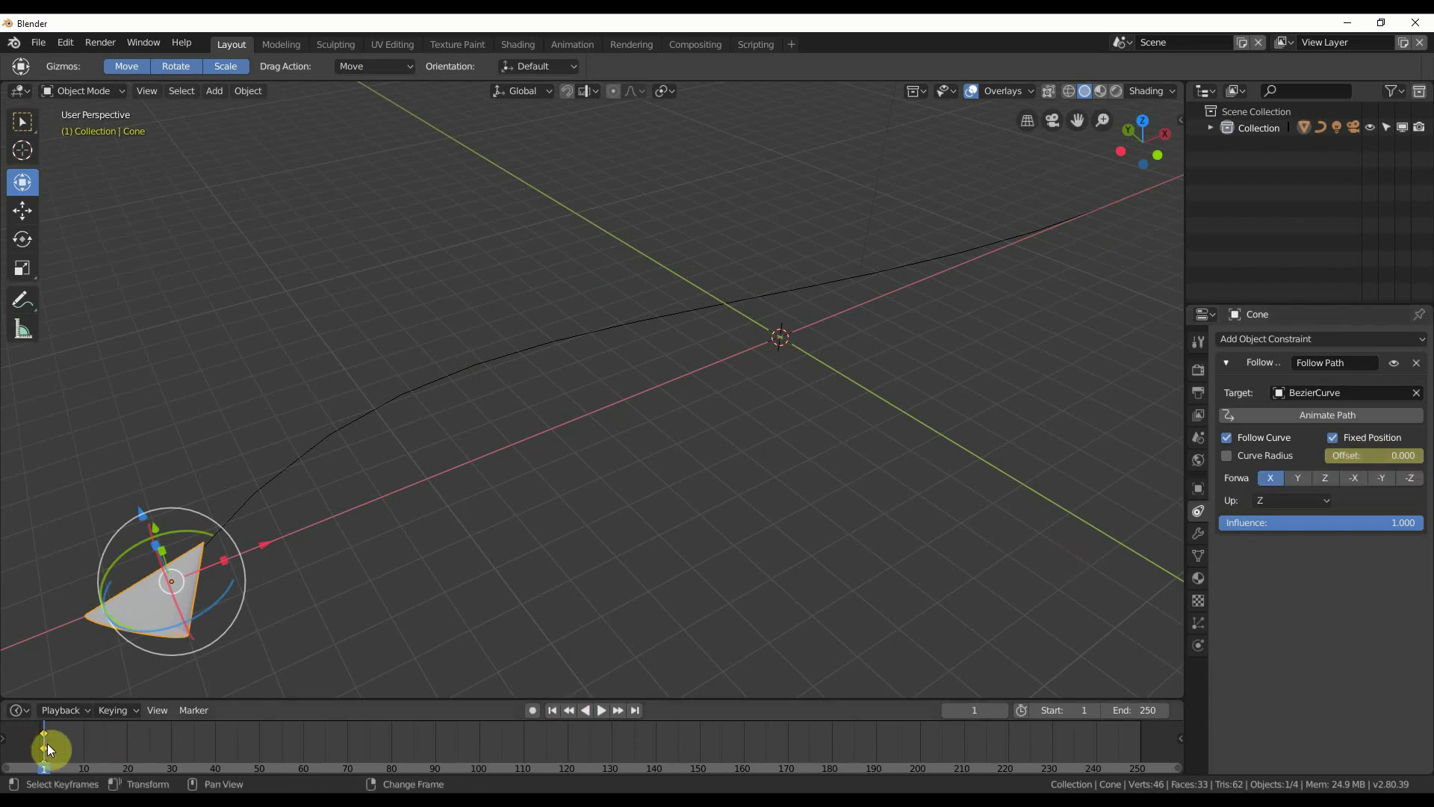
drag(145, 699, 118, 669)
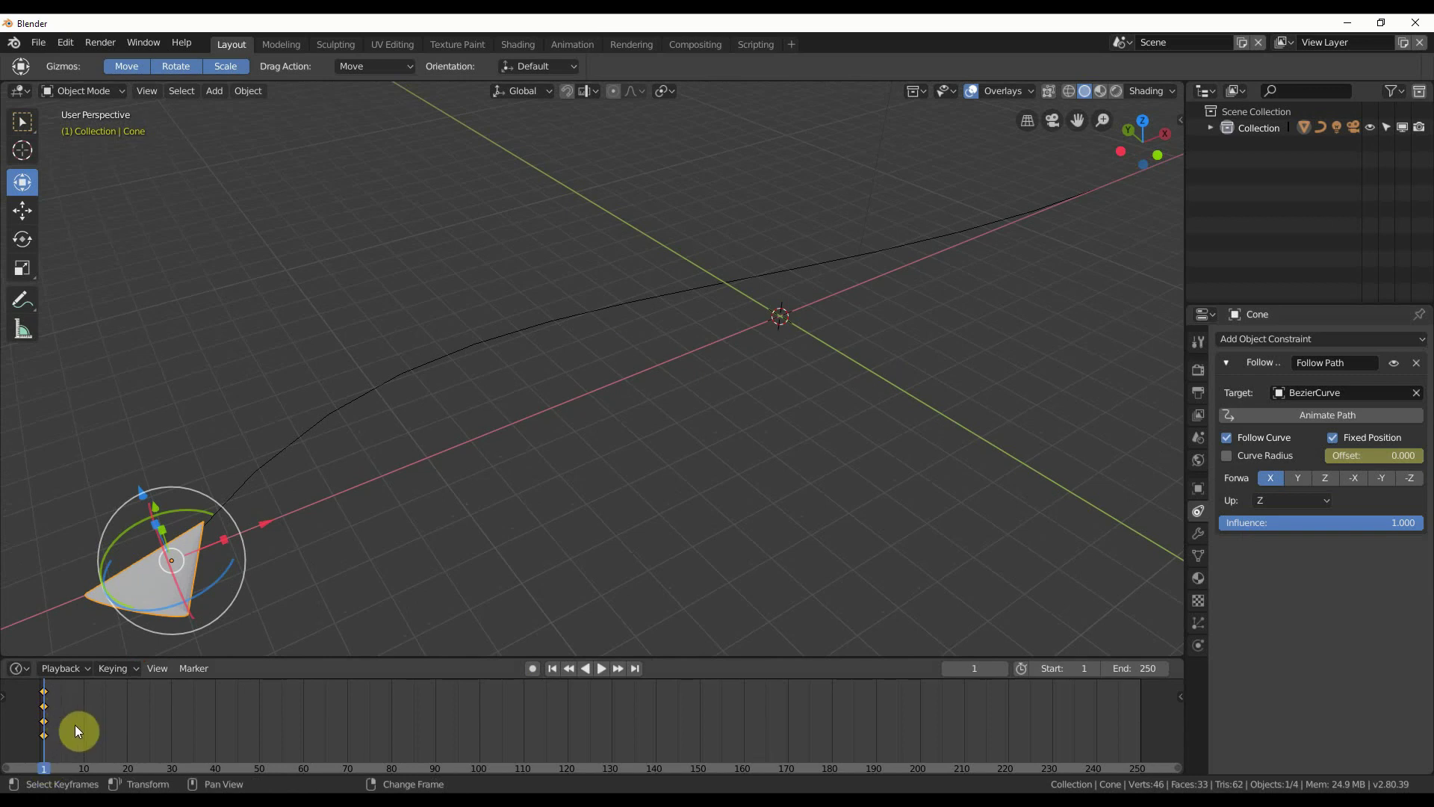
click(419, 744)
key(space)
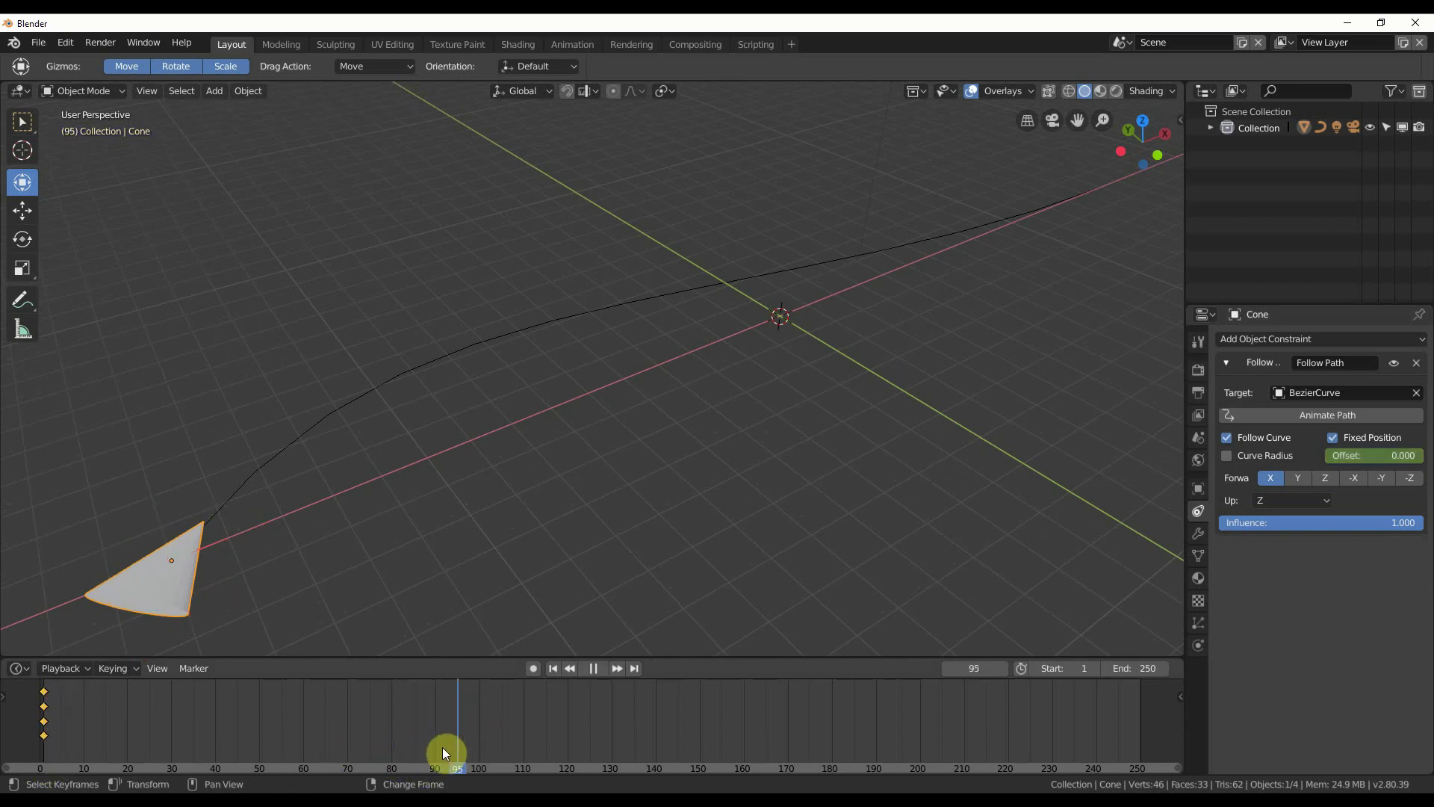
drag(442, 747, 436, 747)
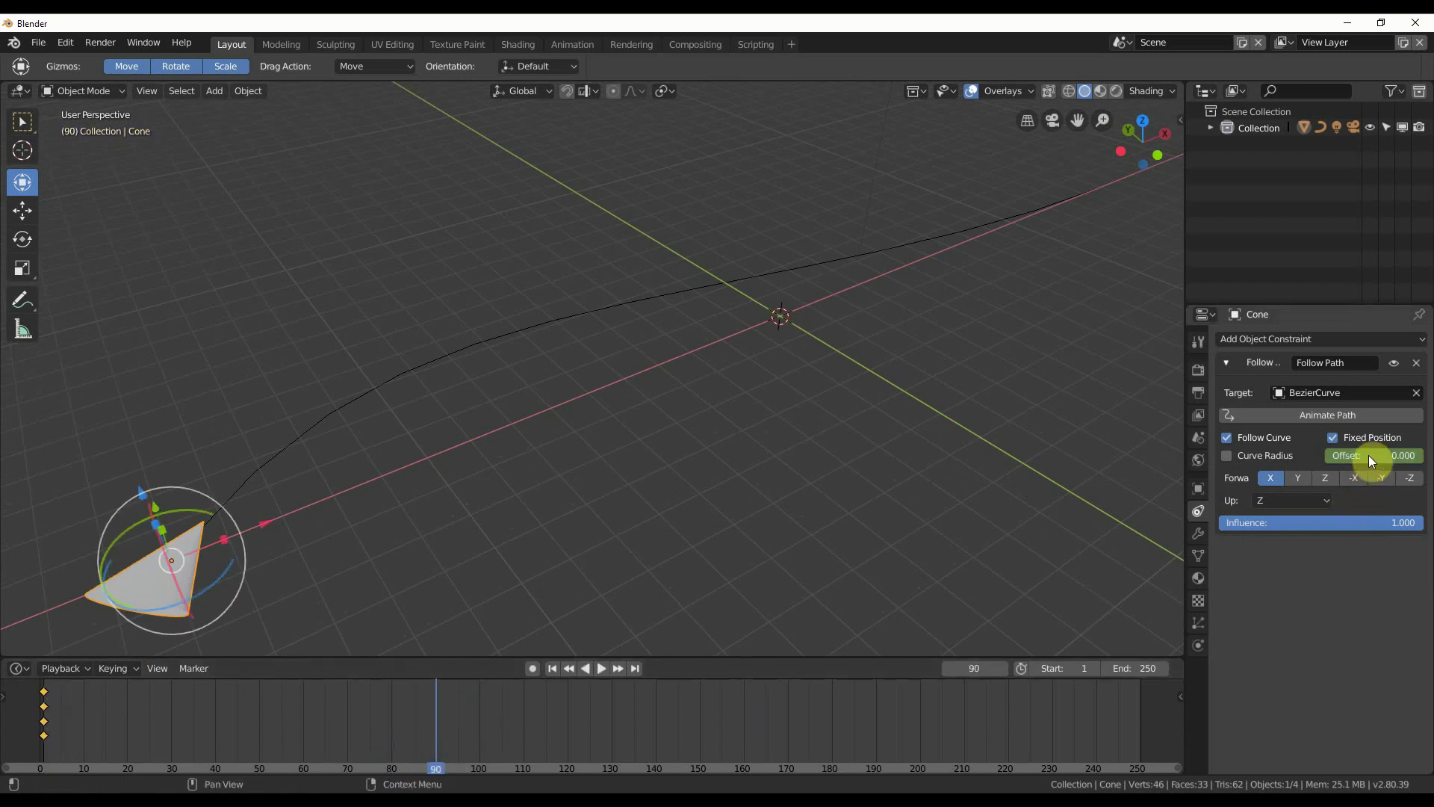
drag(1368, 455, 1426, 461)
right_click(1427, 461)
click(1412, 458)
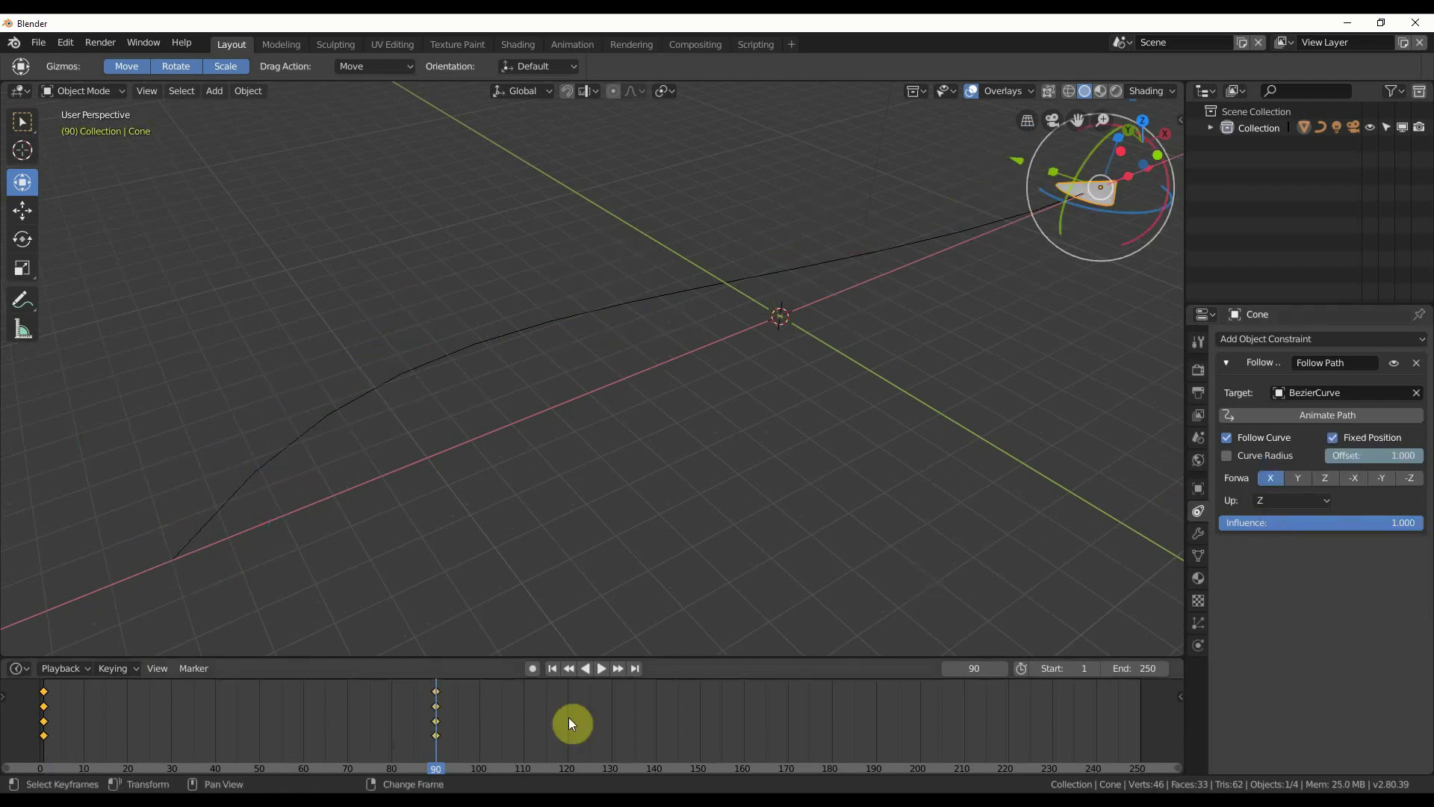
Step: Scrub through the timeline to preview the cone's slower trip ending at frame 210
drag(406, 728, 962, 744)
drag(305, 709, 119, 754)
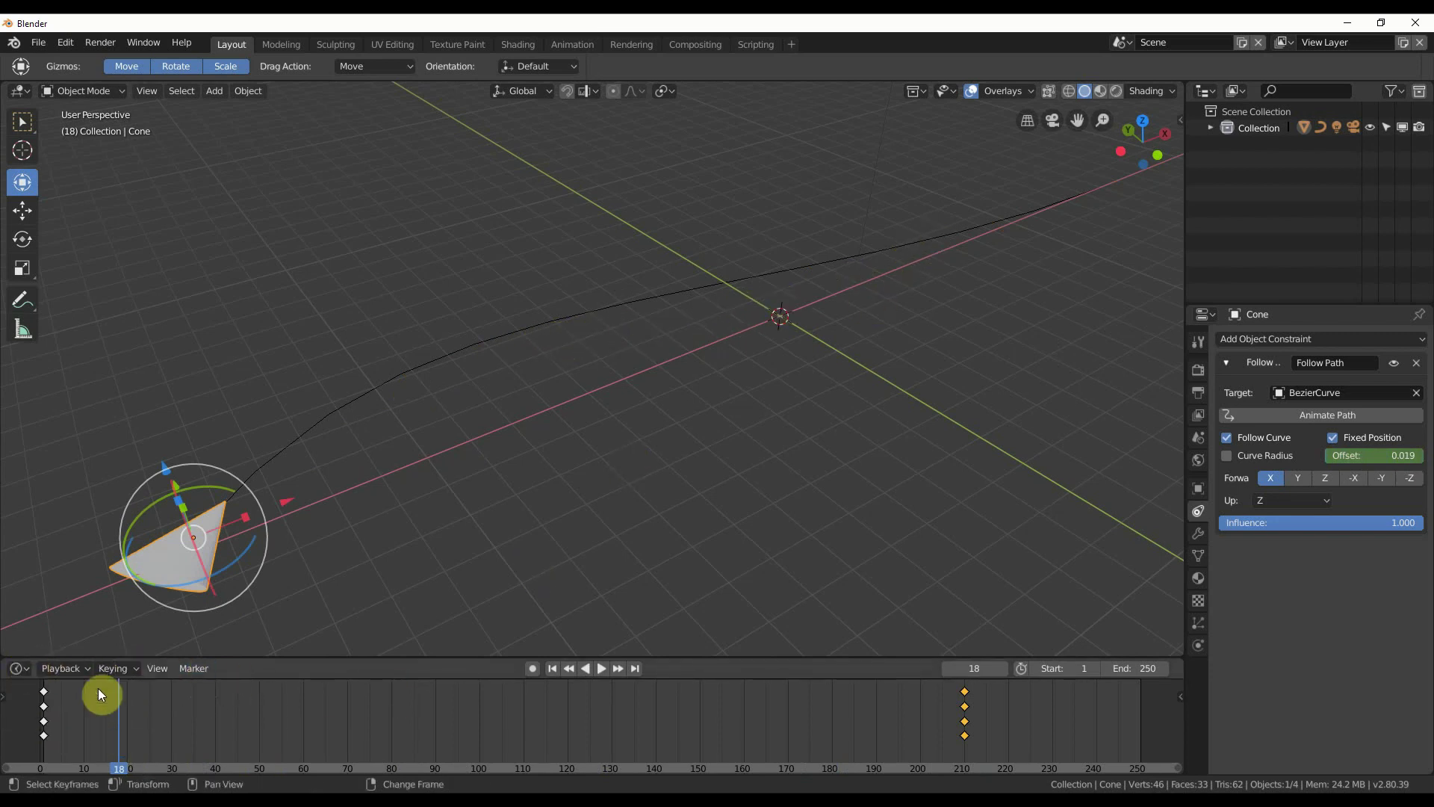
Step: Show the Offset Factor curve in an enlarged Graph Editor, framed with Home
click(19, 667)
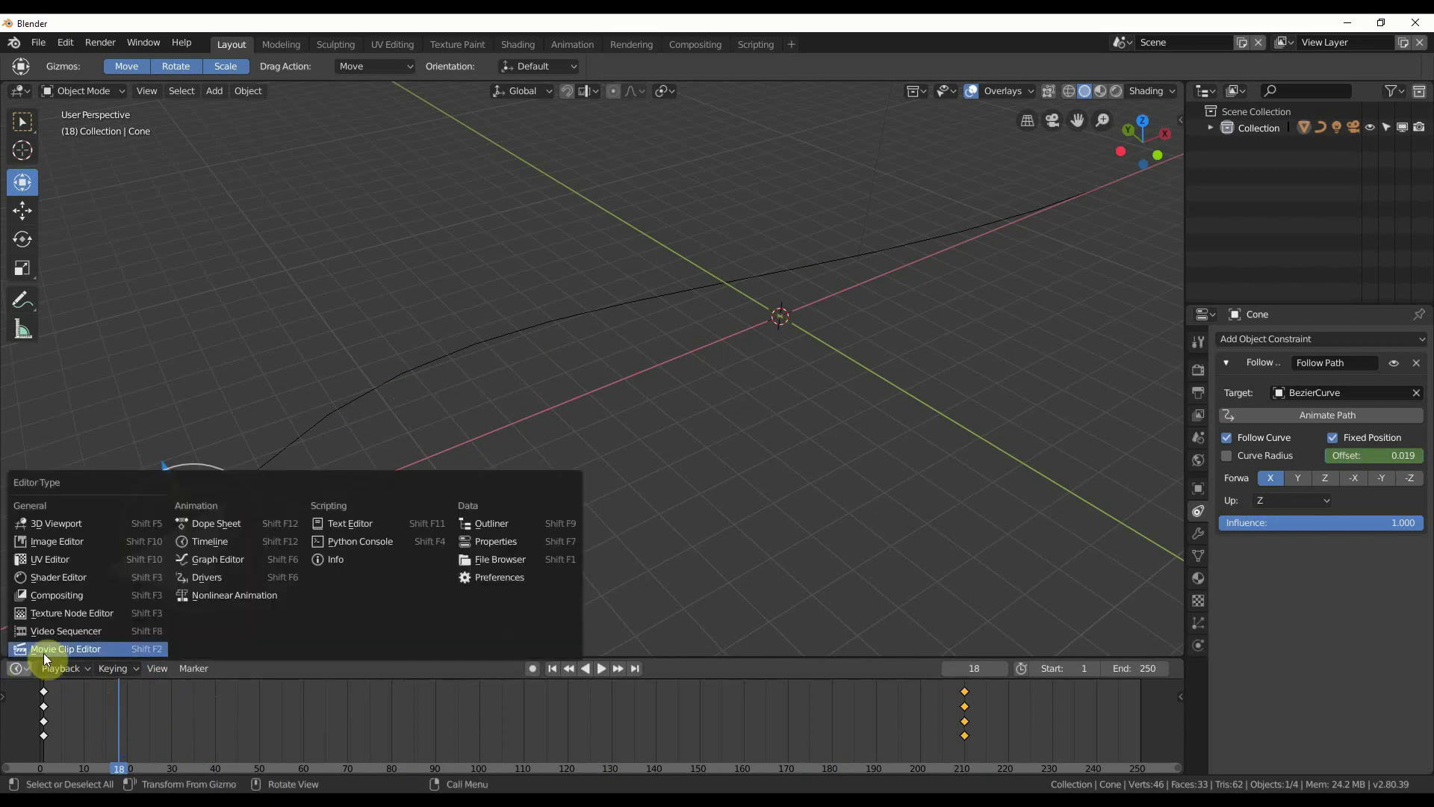
click(202, 558)
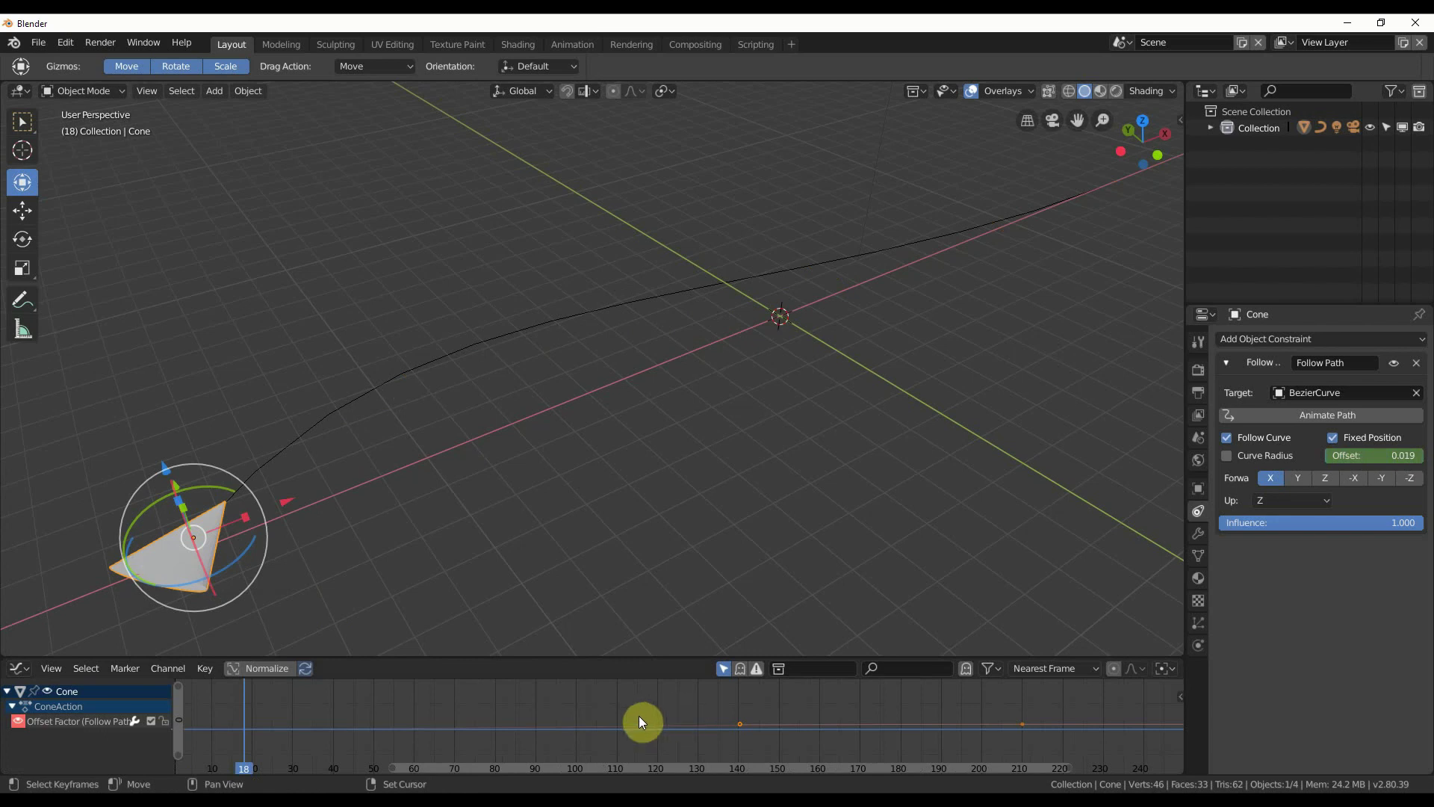
click(53, 717)
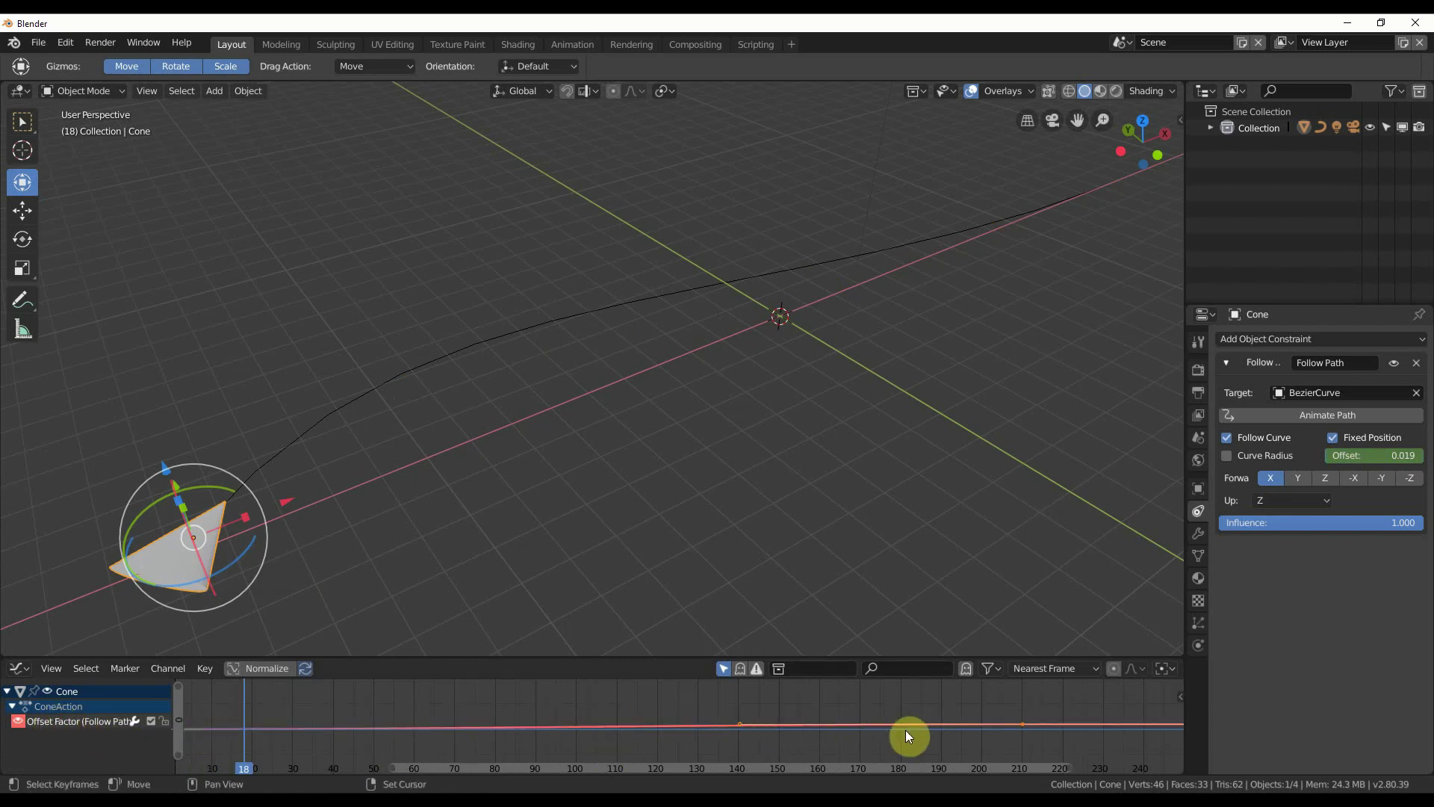
key(Home)
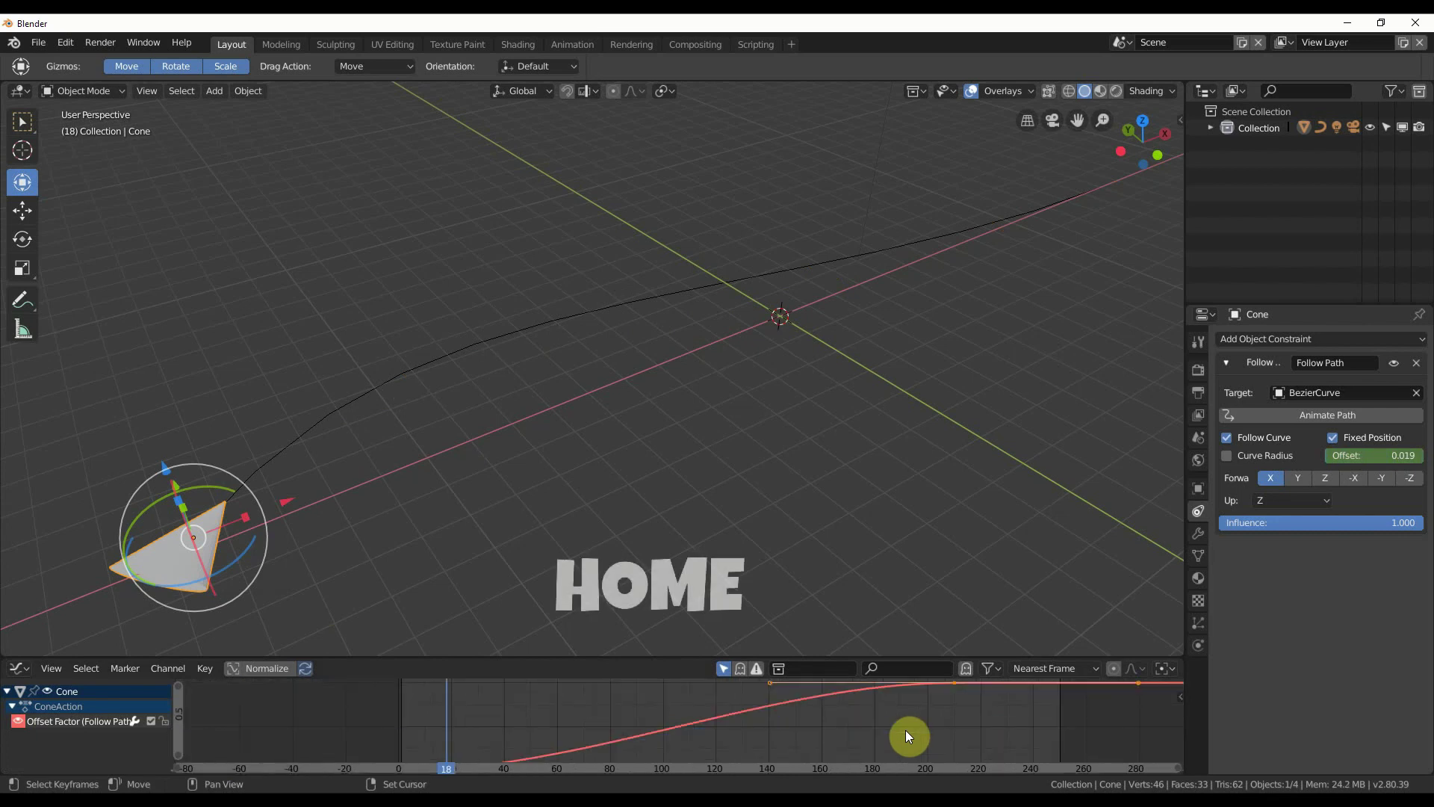
drag(676, 656, 679, 530)
shift+middle_drag(685, 375, 690, 300)
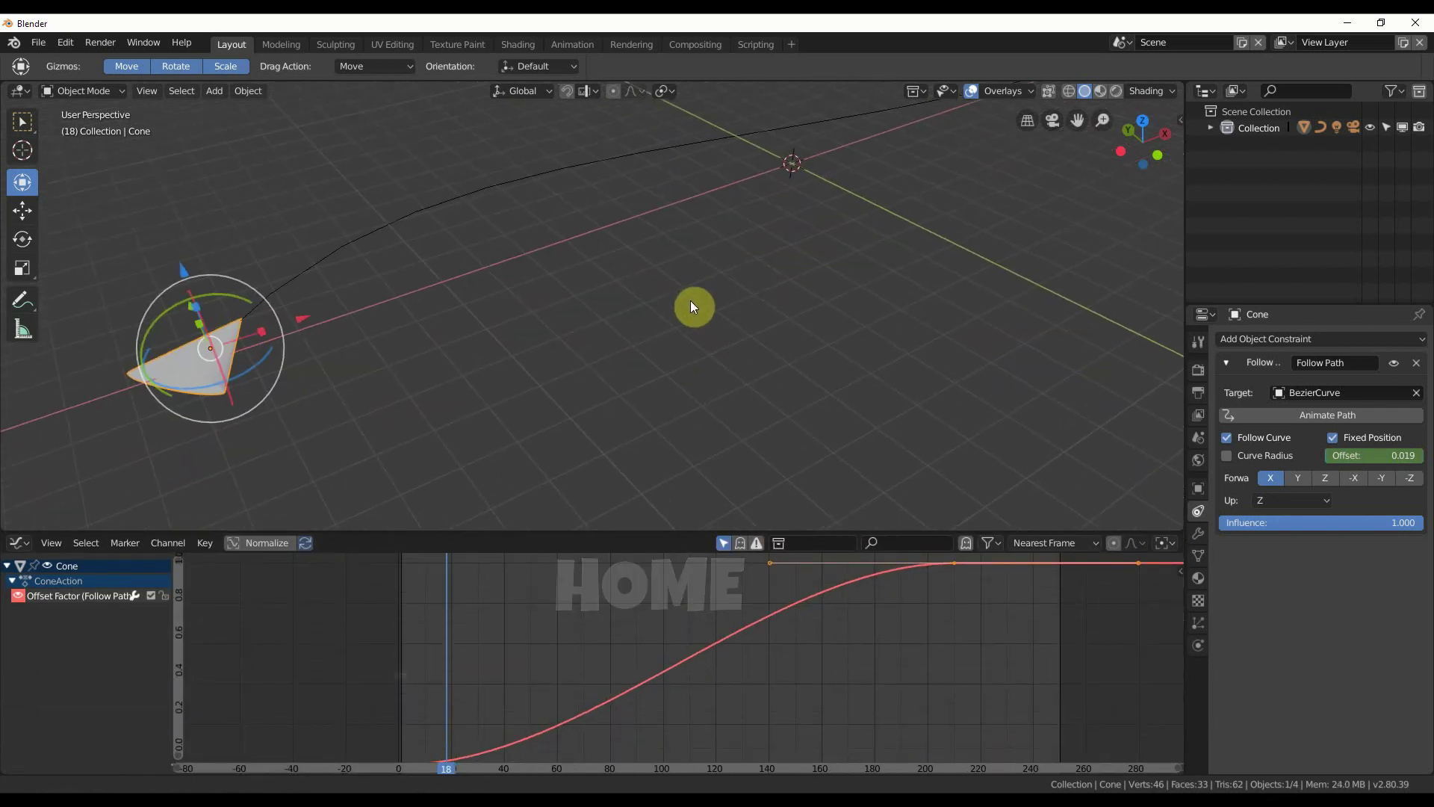
scroll(710, 648, down, 1)
scroll(710, 648, down, 1)
scroll(583, 699, down, 1)
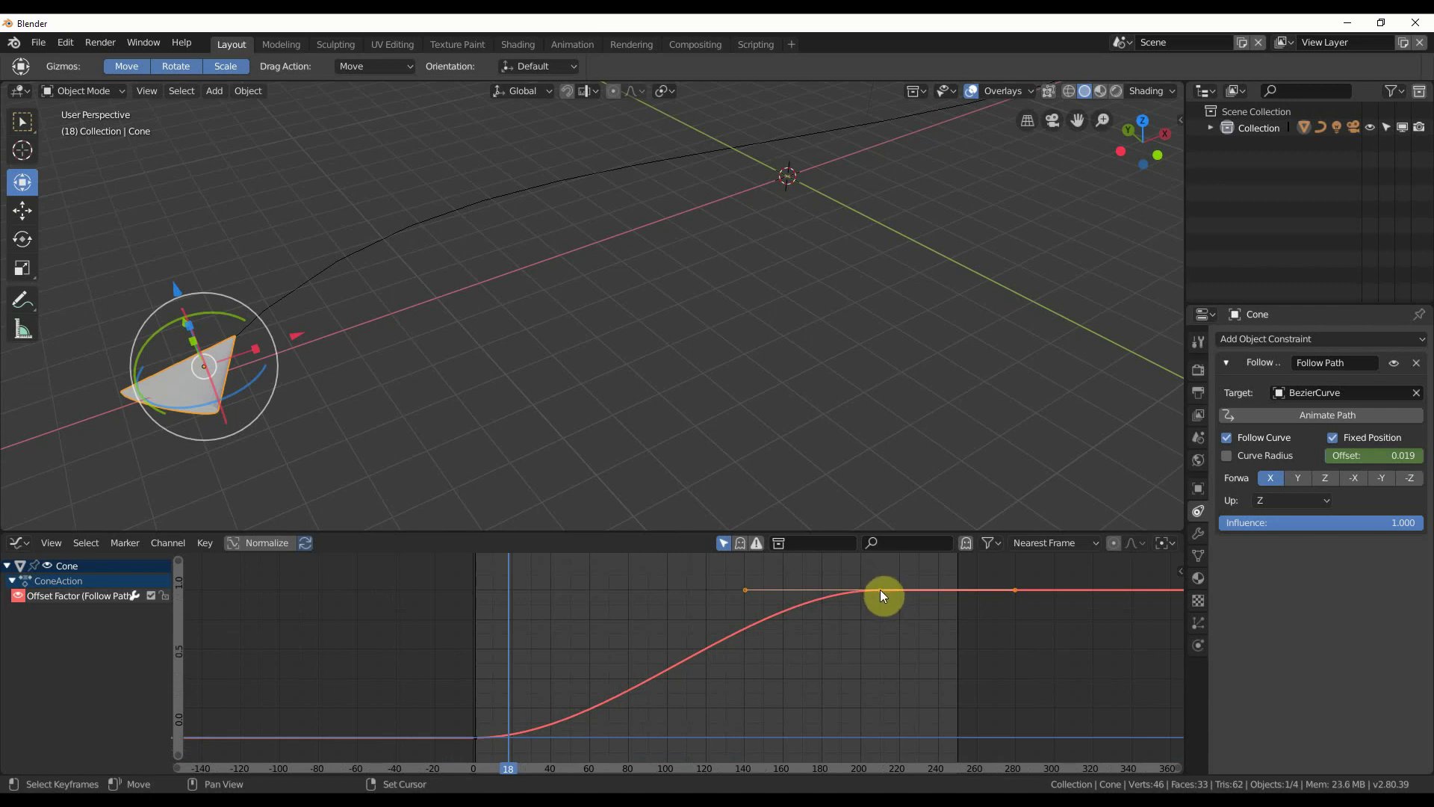
Step: Lengthen the frame-210 keyframe's handle twice so the cone eases gently to a stop
key(g)
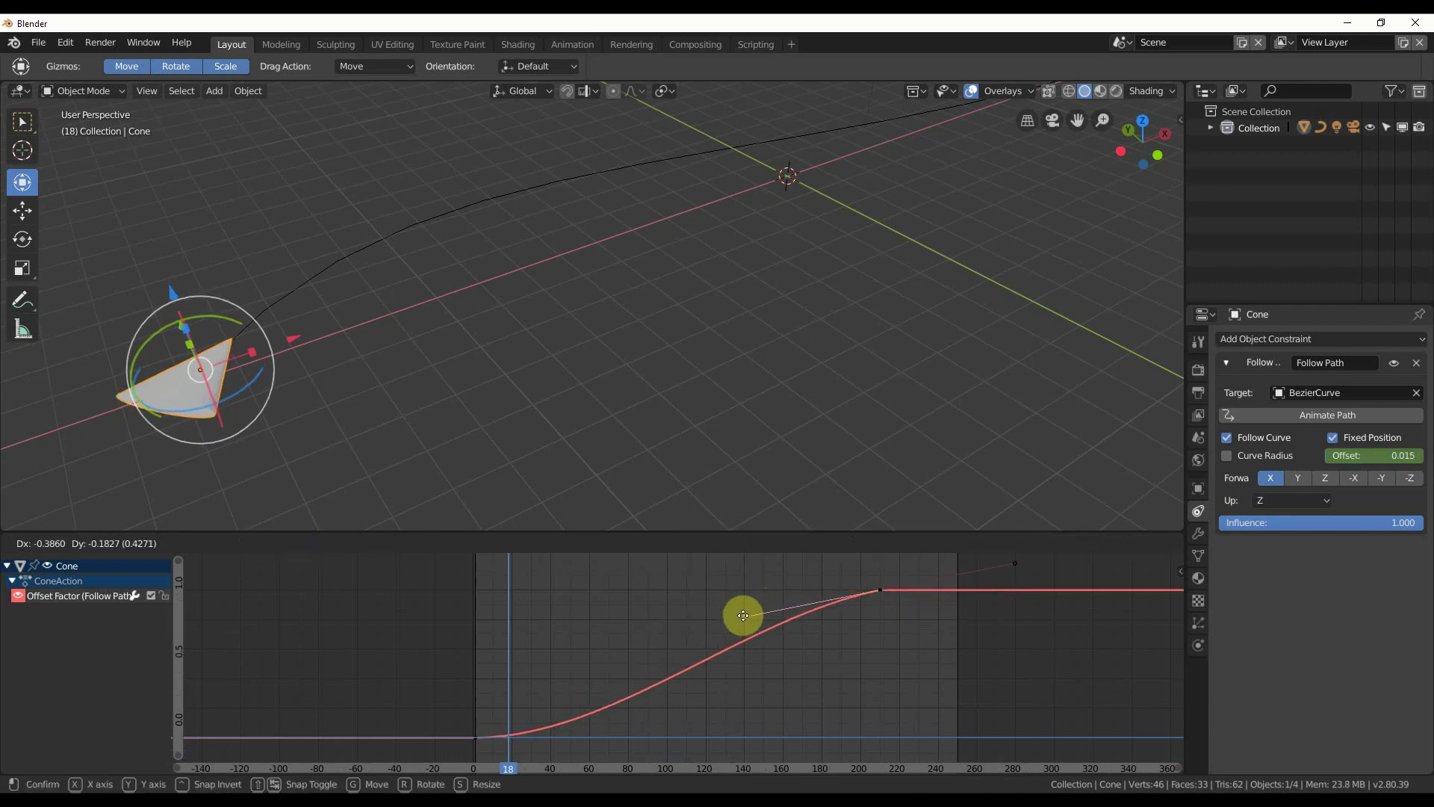
click(736, 675)
key(space)
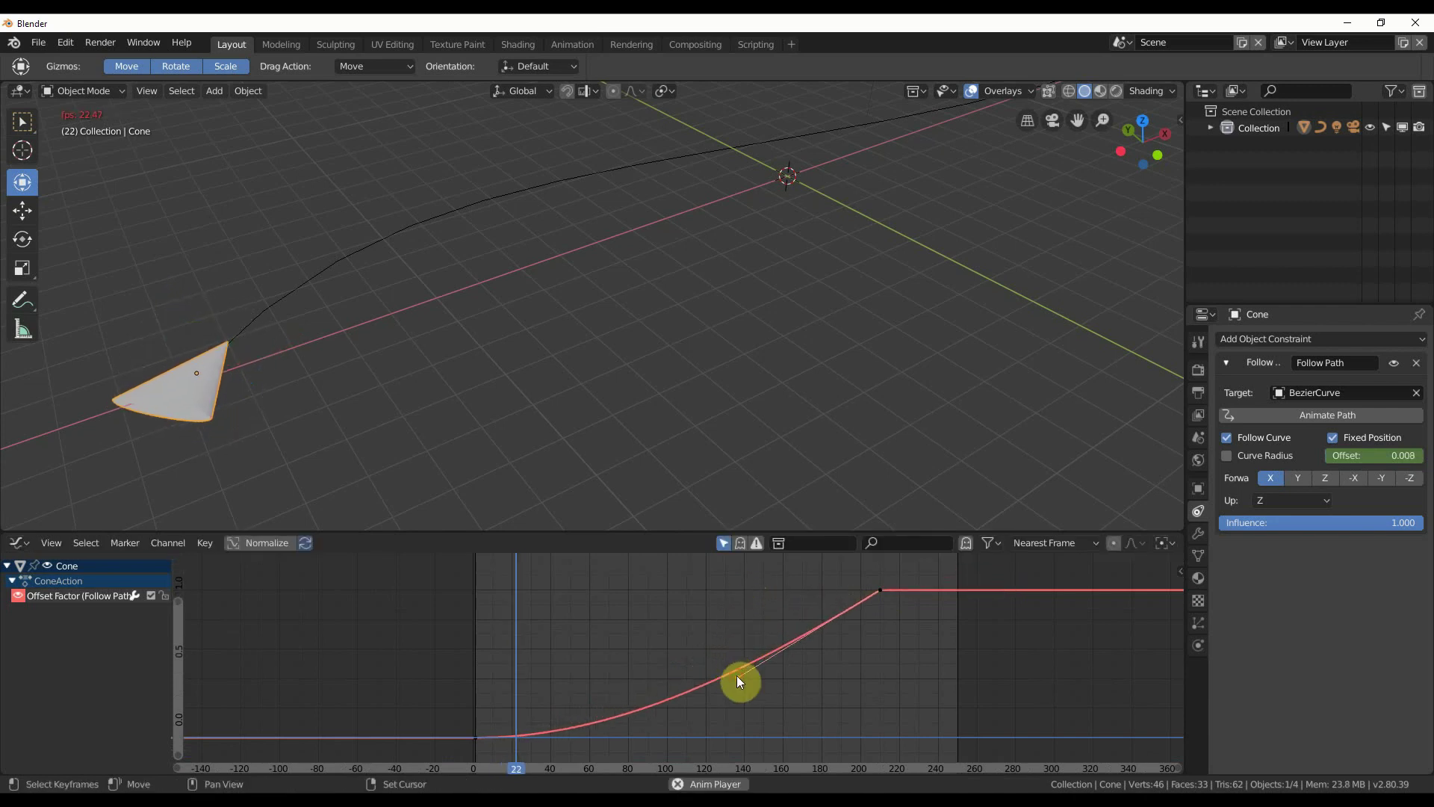
key(g)
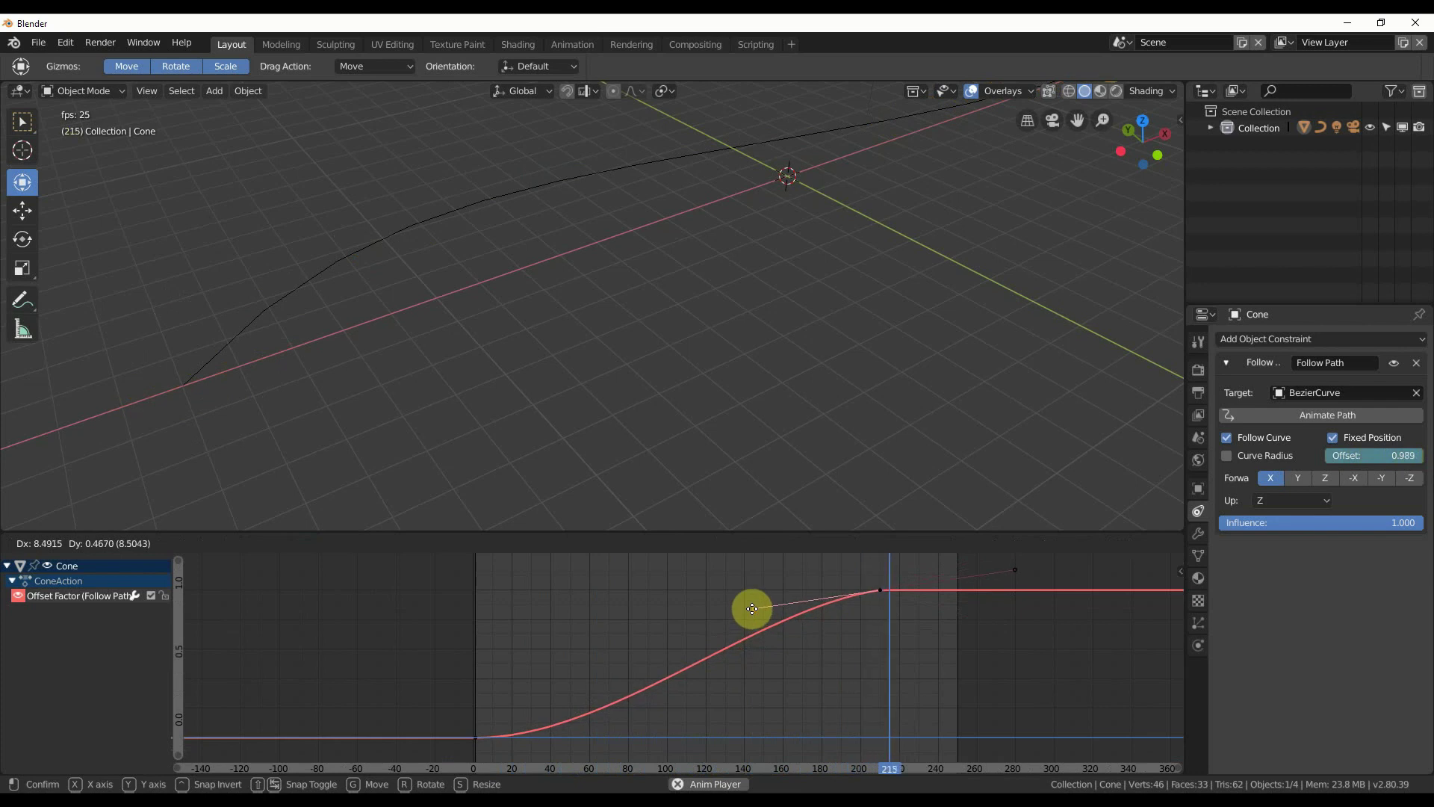
click(755, 614)
key(space)
mouse_move(629, 623)
right_down()
mouse_move(471, 632)
mouse_move(623, 621)
right_up()
Step: Keyframe Offset at frame 77, raise that key, flatten its right handle and preview playback
right_click(624, 697)
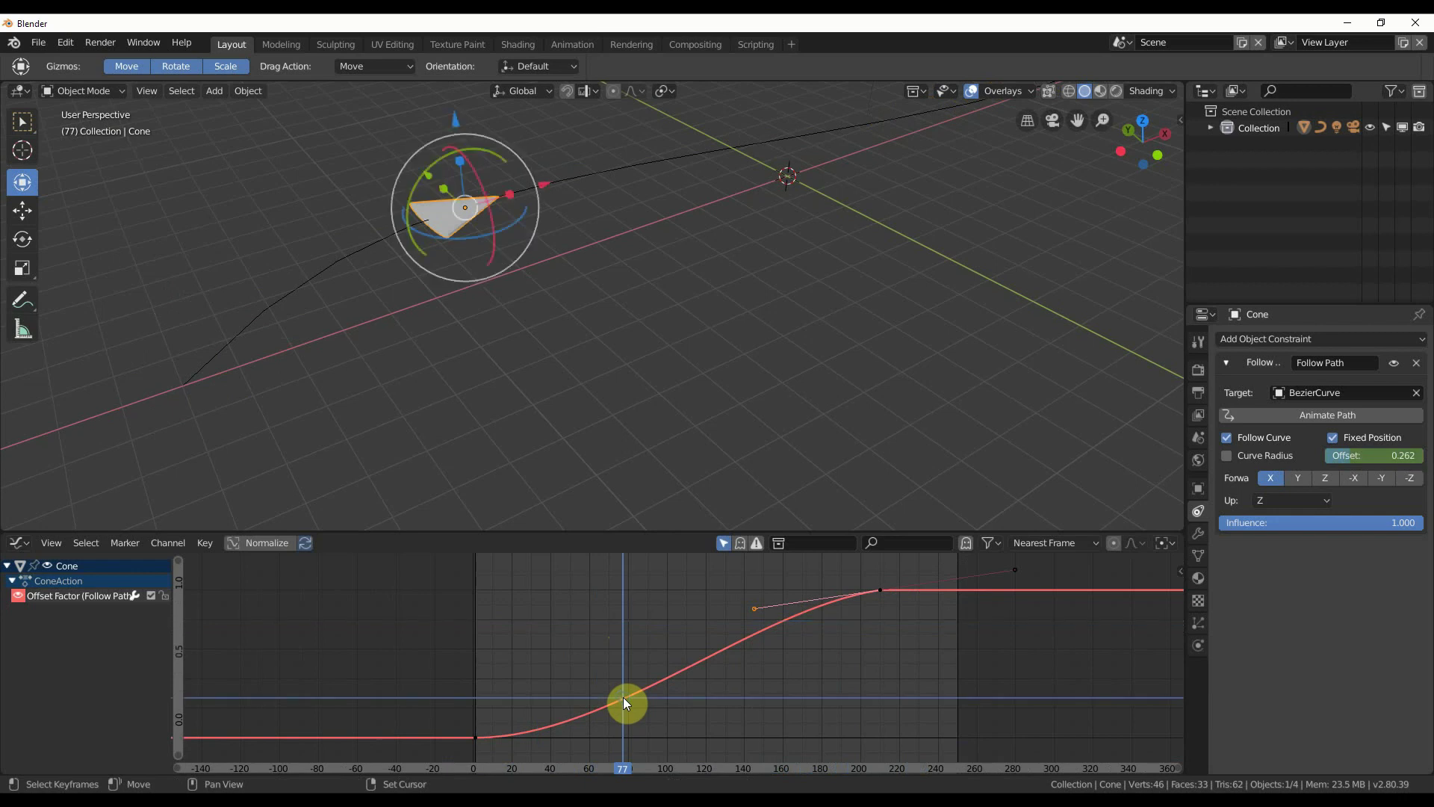
right_click(1364, 457)
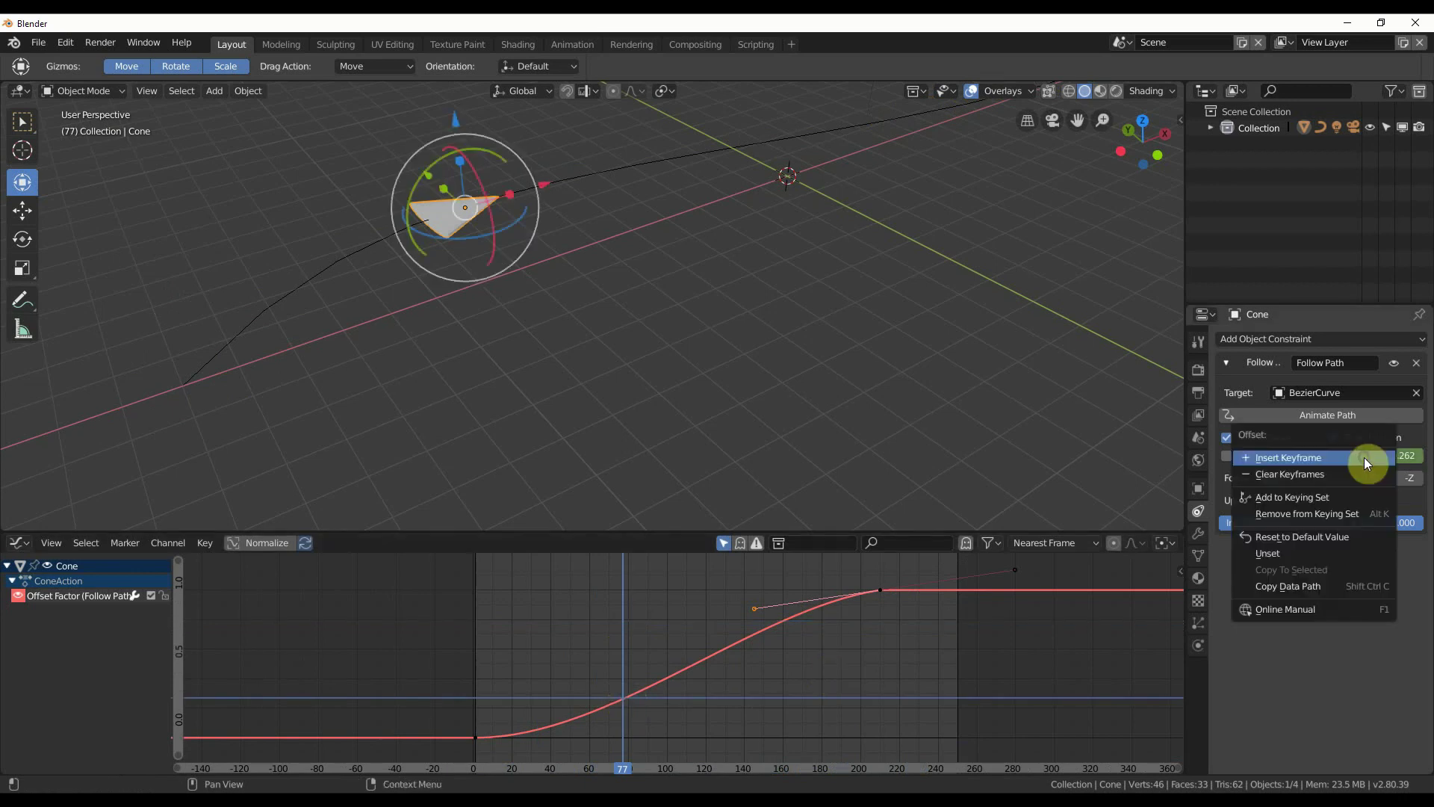
click(1364, 457)
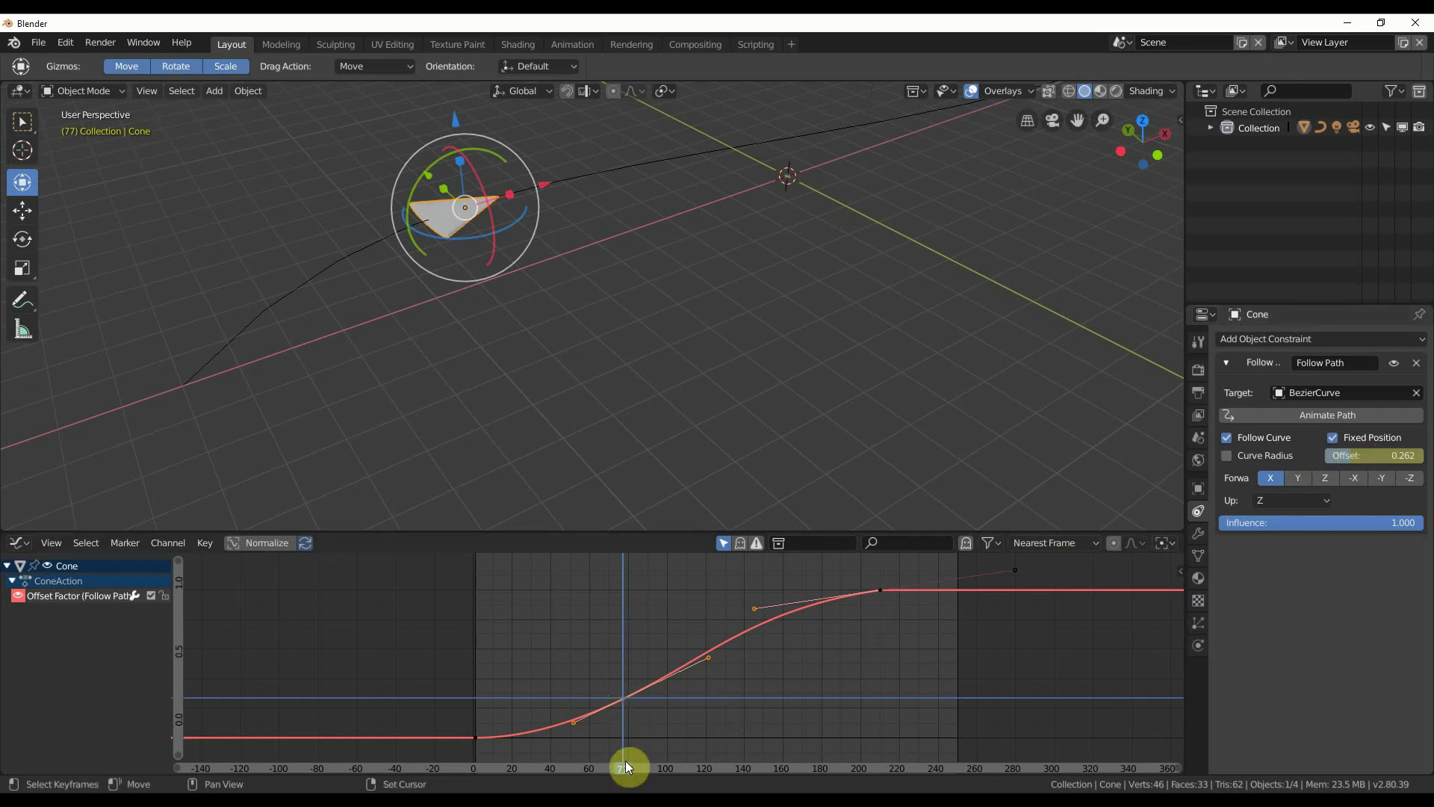
drag(622, 698, 621, 678)
drag(706, 629, 704, 677)
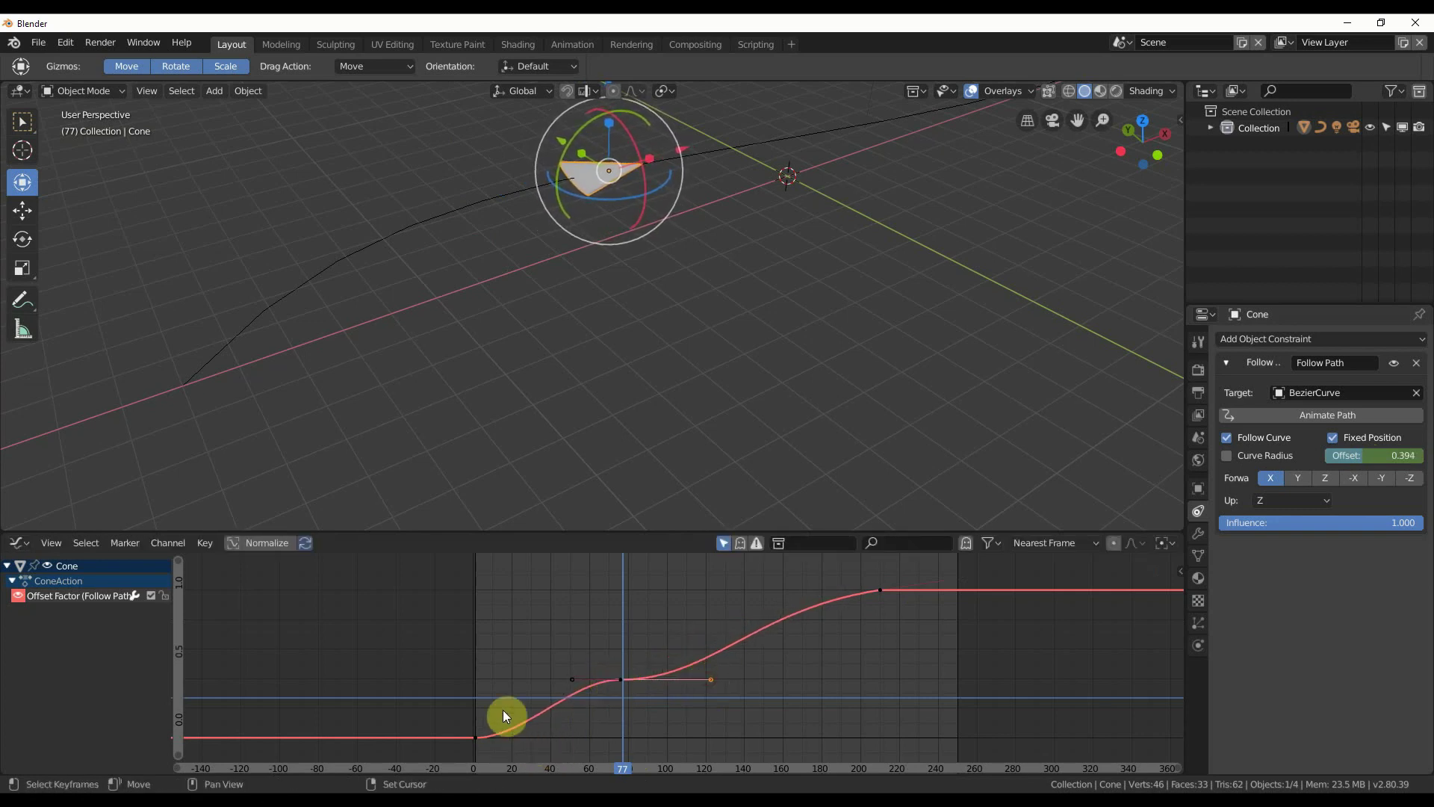
right_drag(503, 710, 473, 634)
key(space)
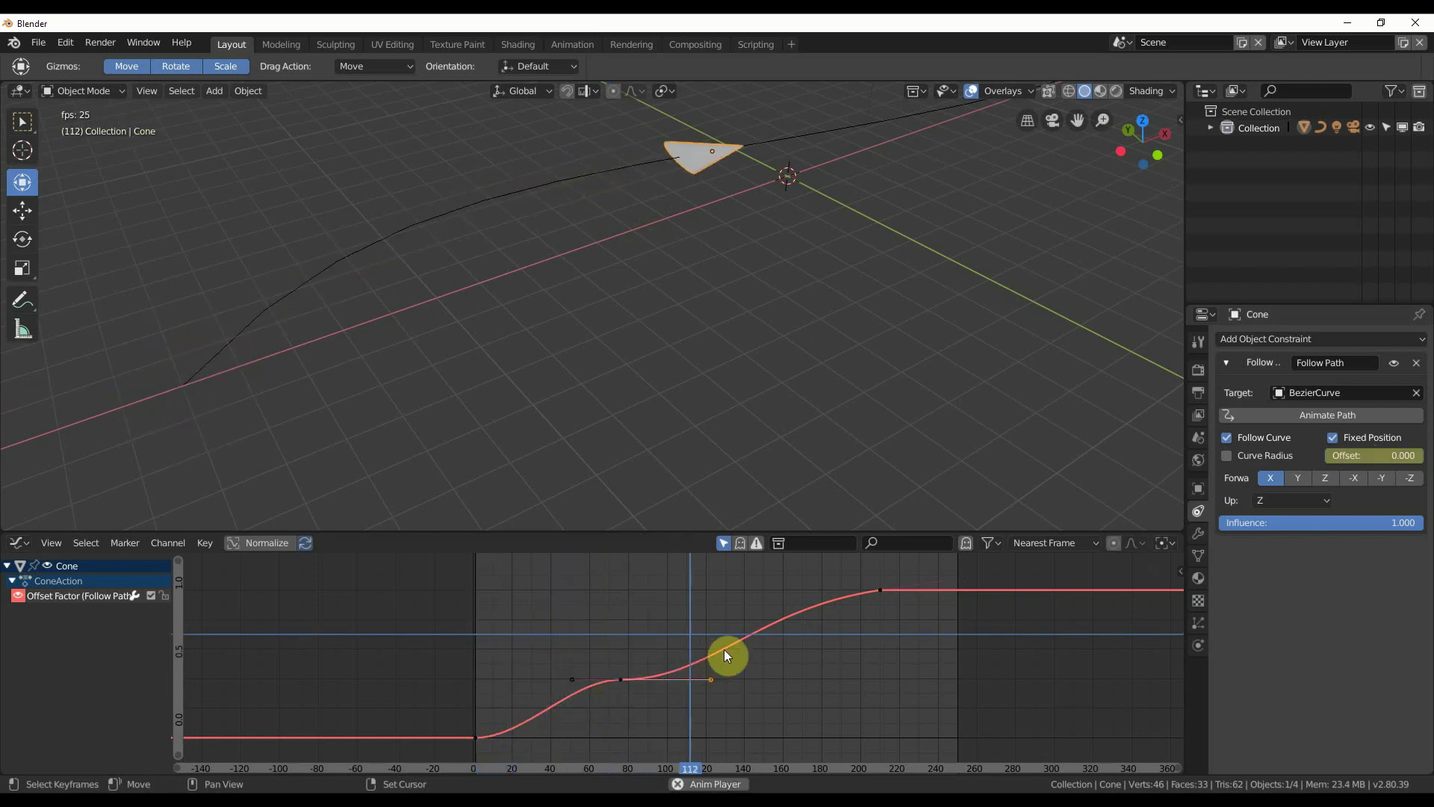
key(space)
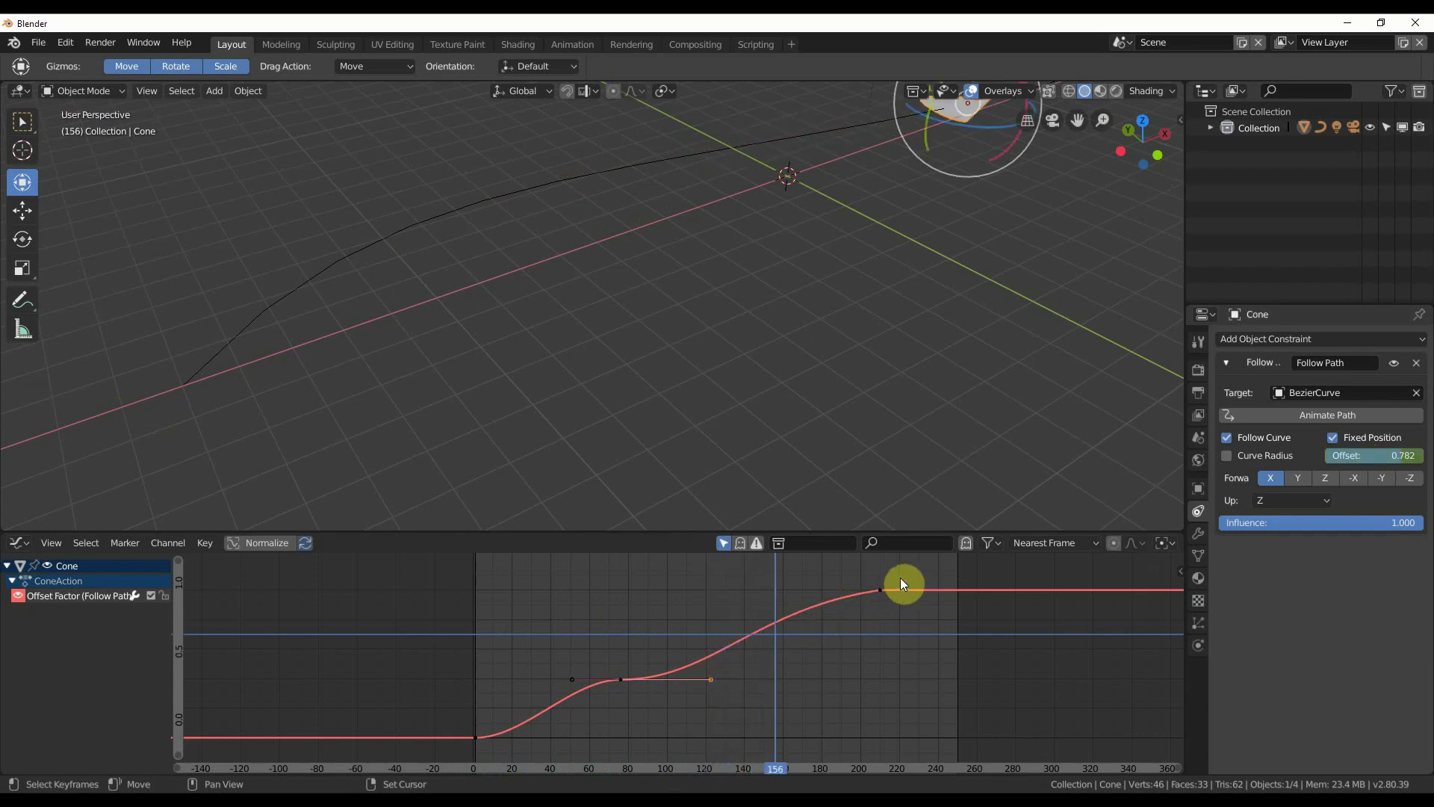
Step: Lower the frame-210 end key's left handle to steepen the approach, then replay the animation
right_click(880, 590)
click(880, 589)
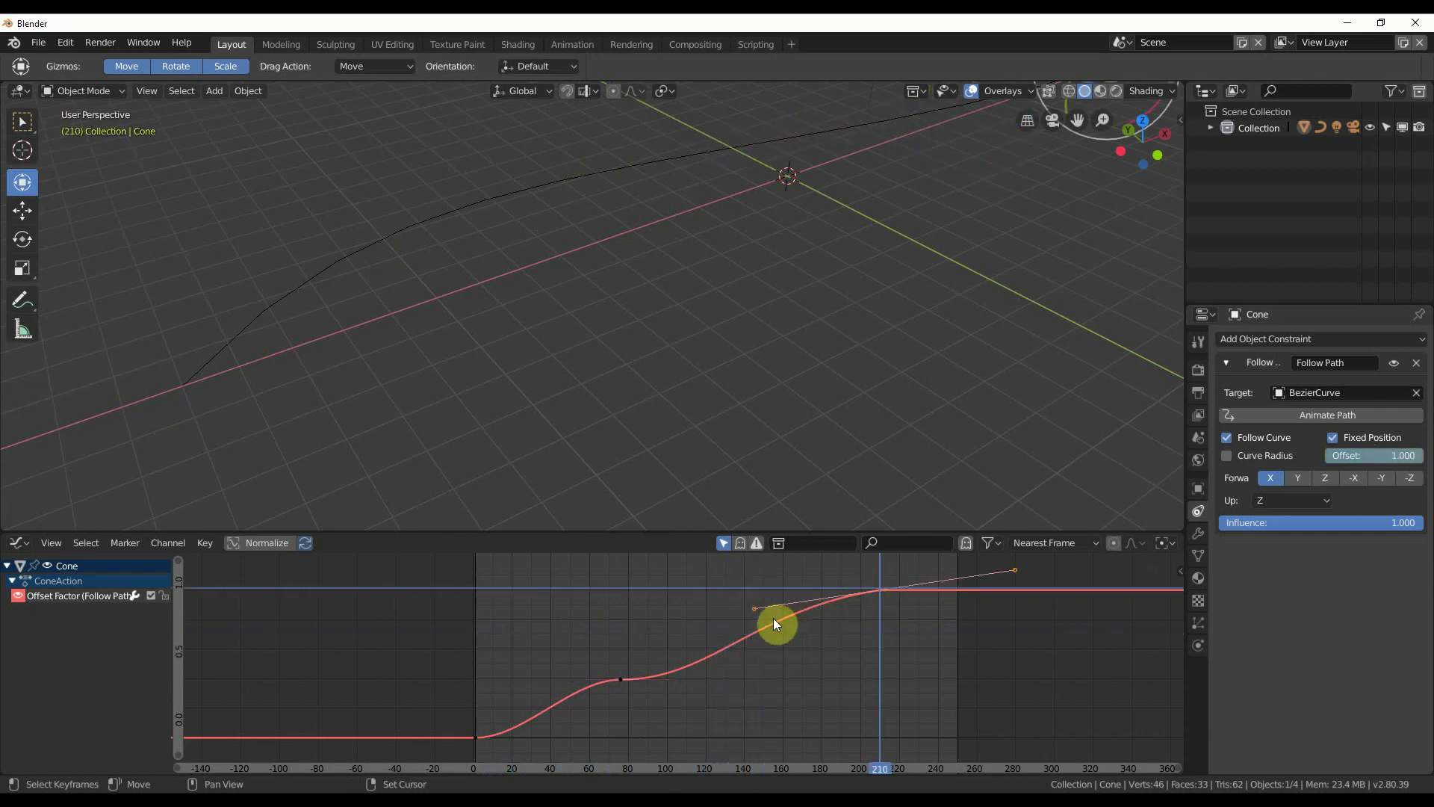
drag(753, 611, 779, 644)
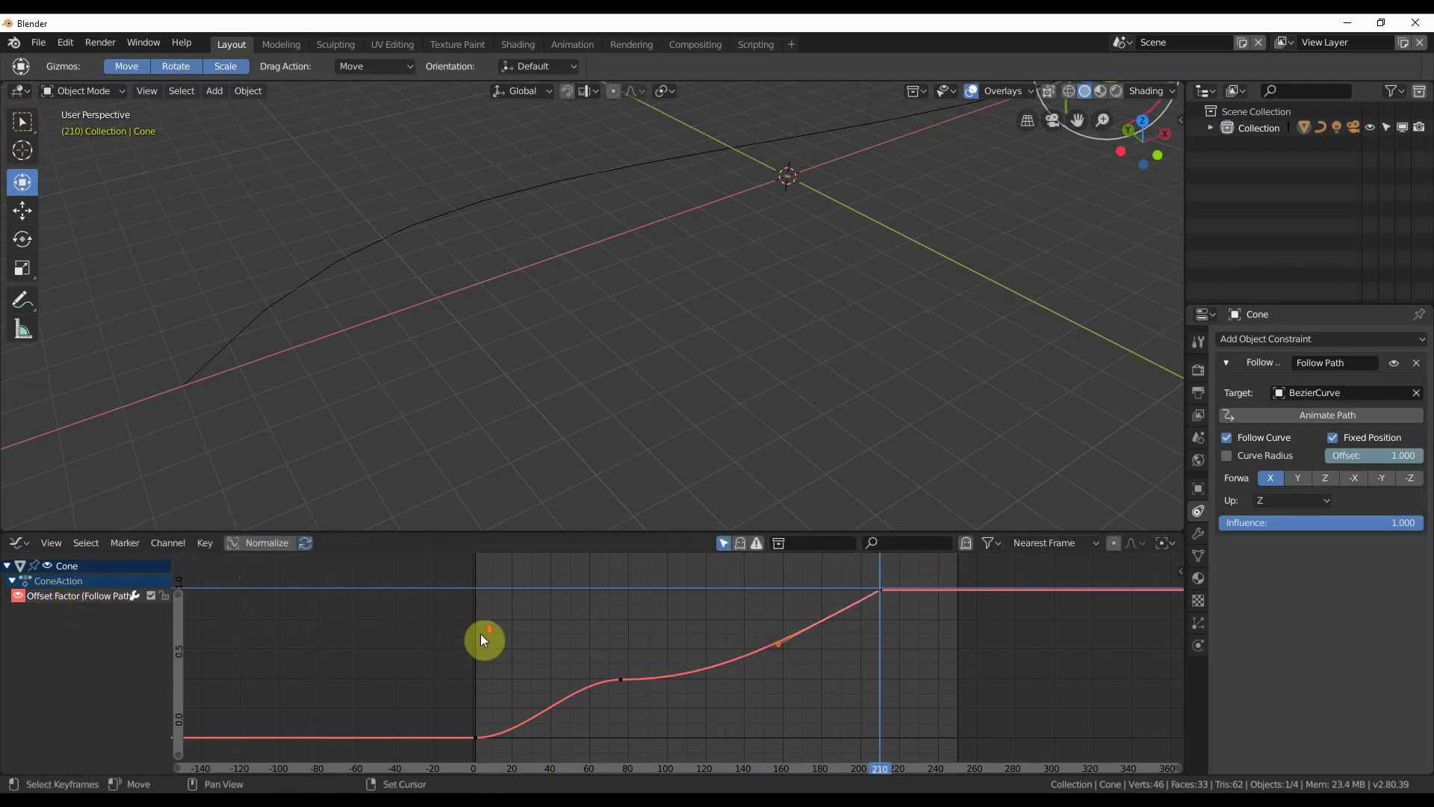
scroll(481, 633, down, 1)
right_drag(510, 572, 490, 575)
key(space)
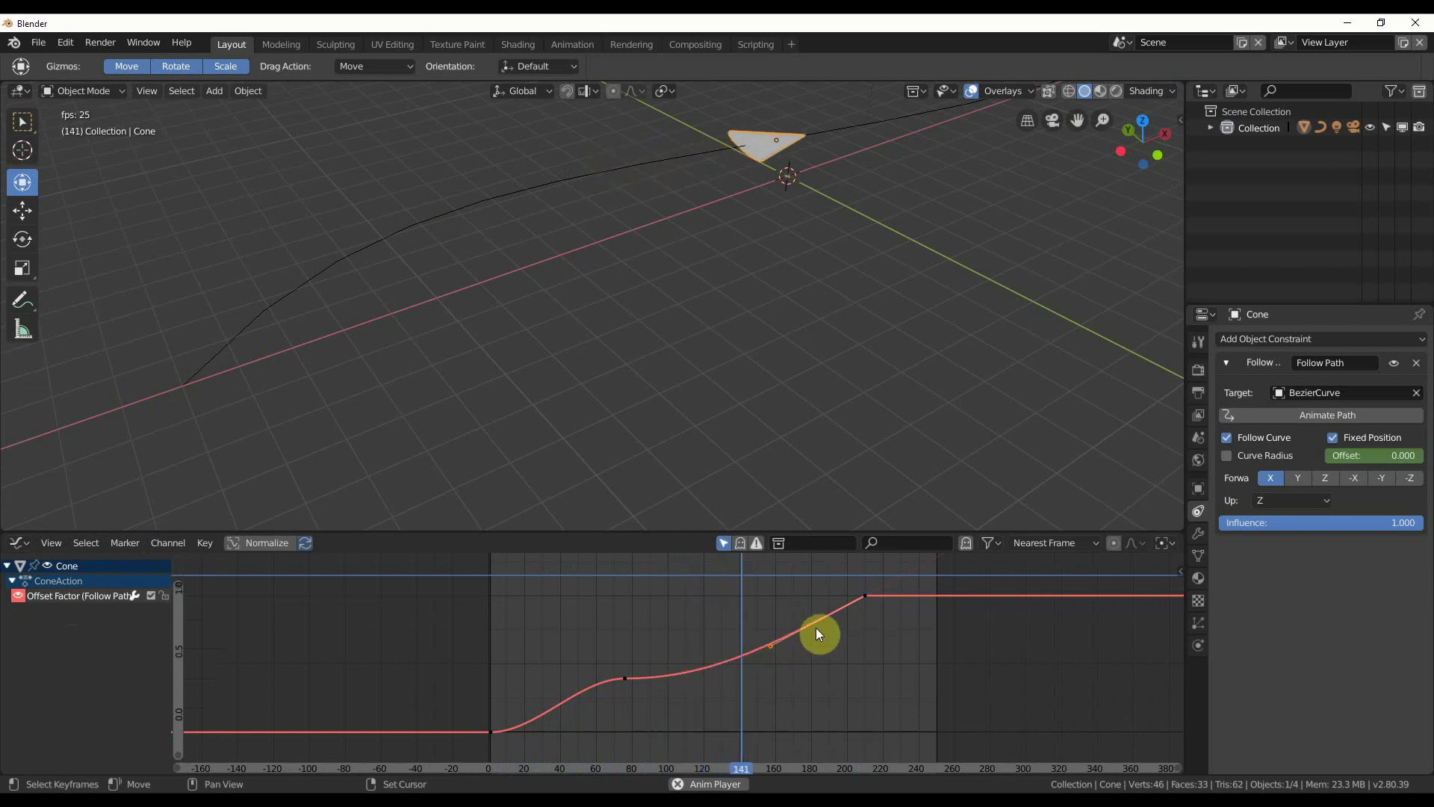
middle_drag(891, 515, 892, 438)
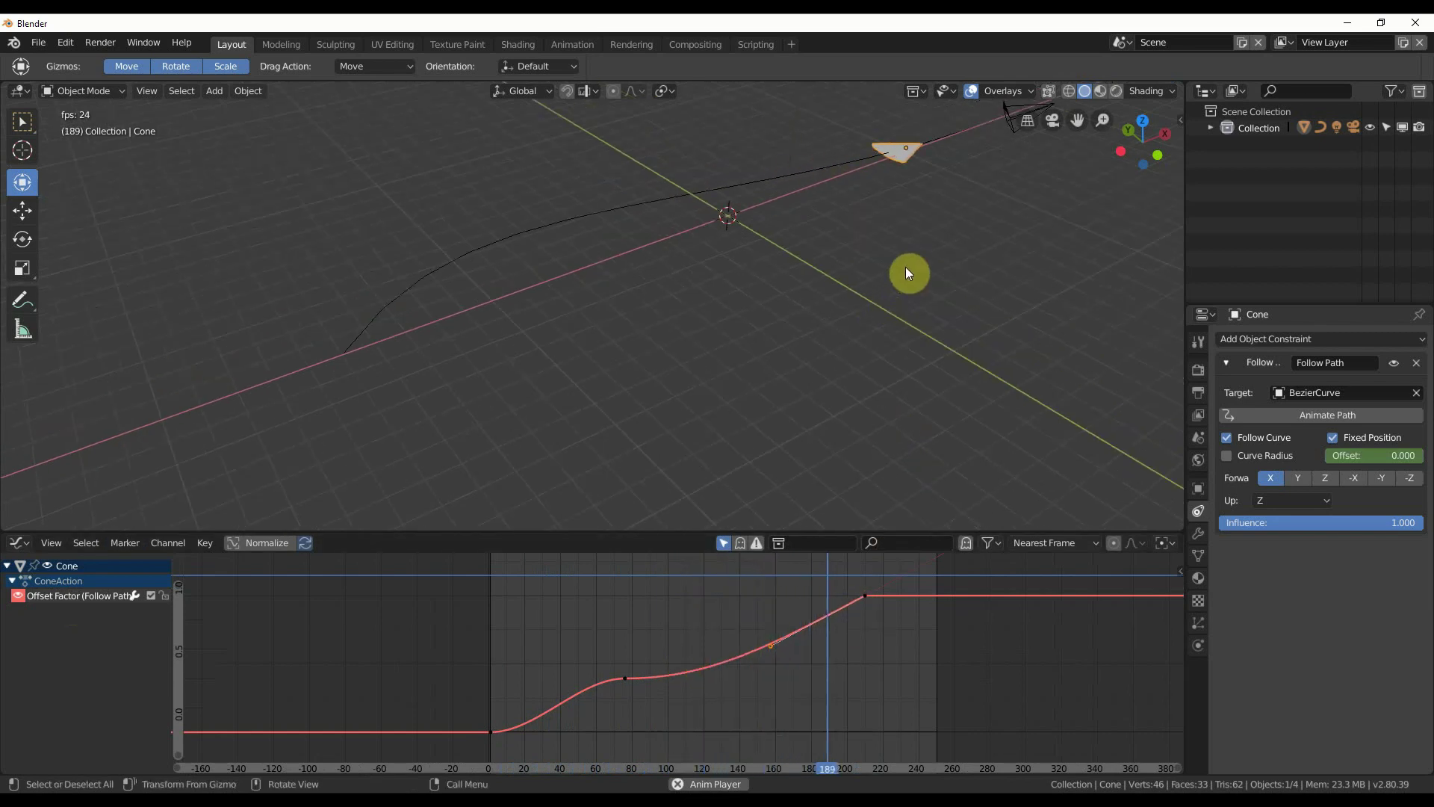
key(space)
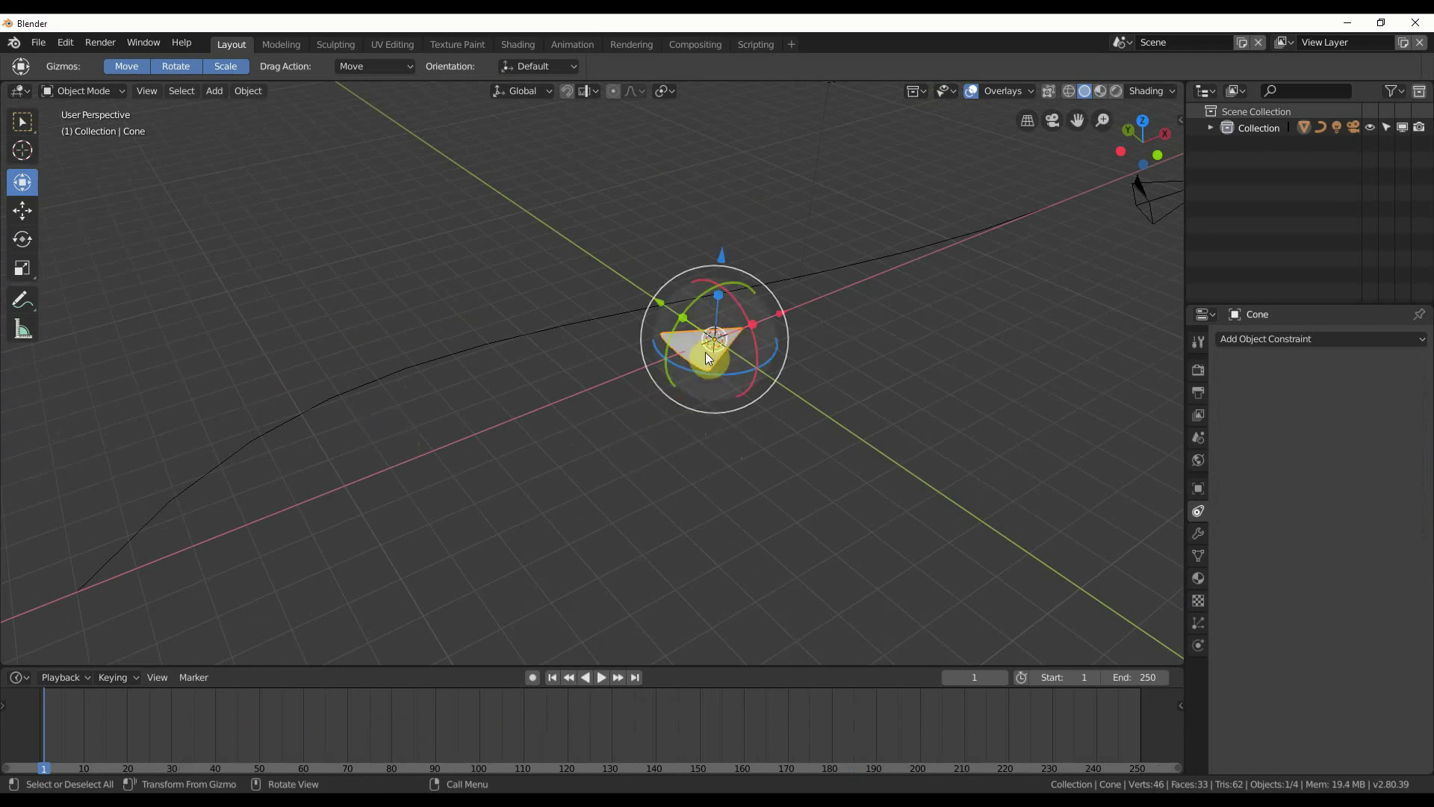
Step: Select the cone, then BezierCurve as active, and parent them with Follow Path via Ctrl+P
click(410, 373)
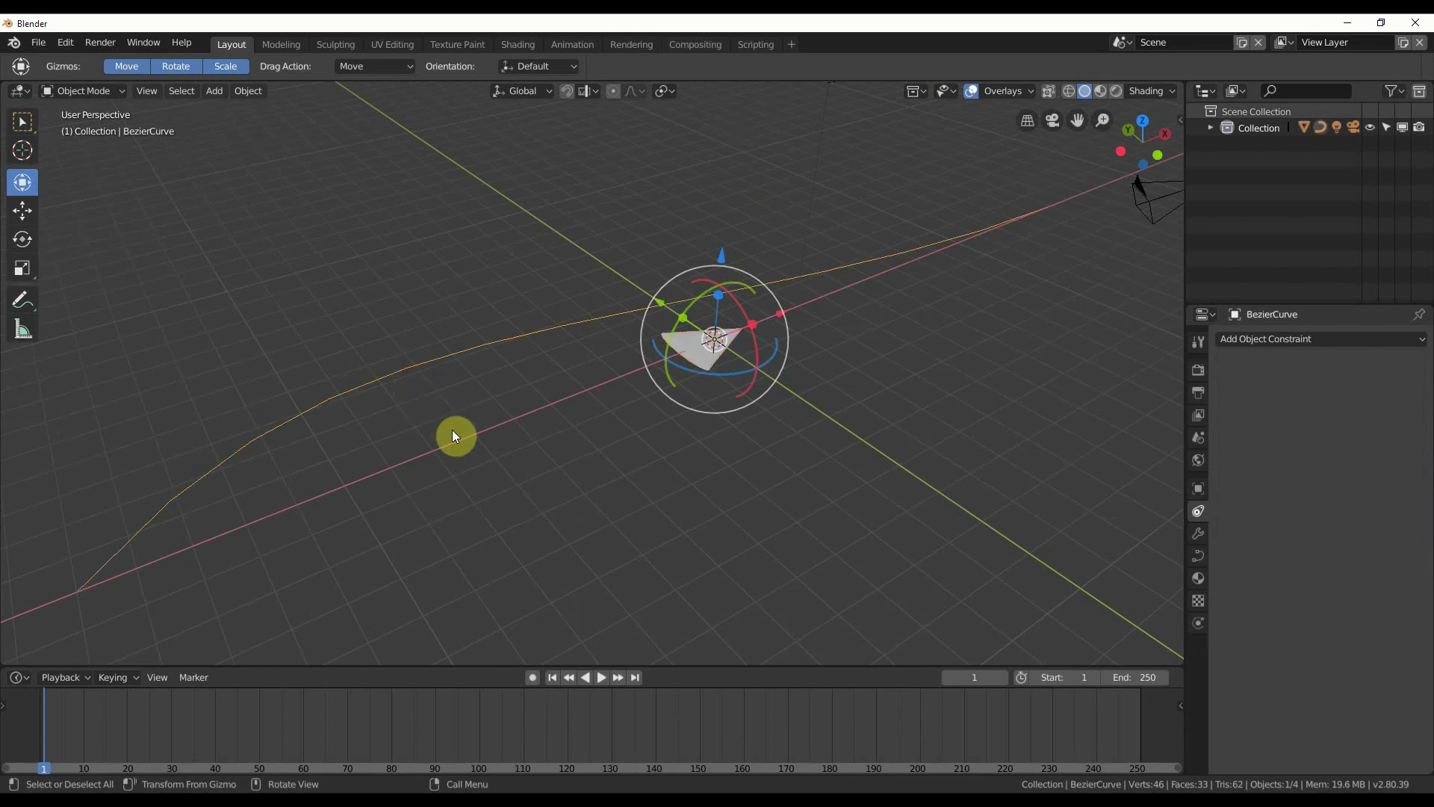
click(629, 443)
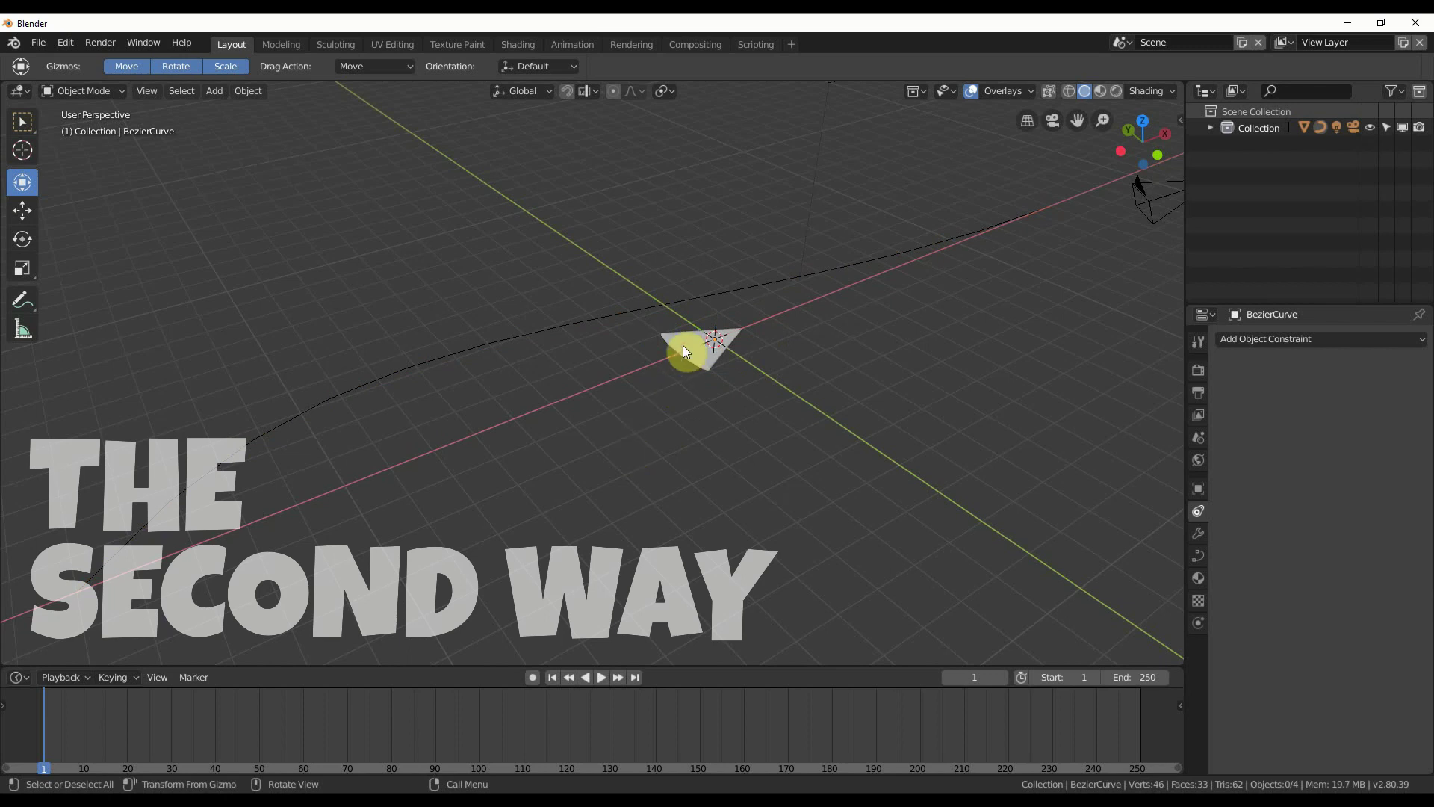
click(698, 362)
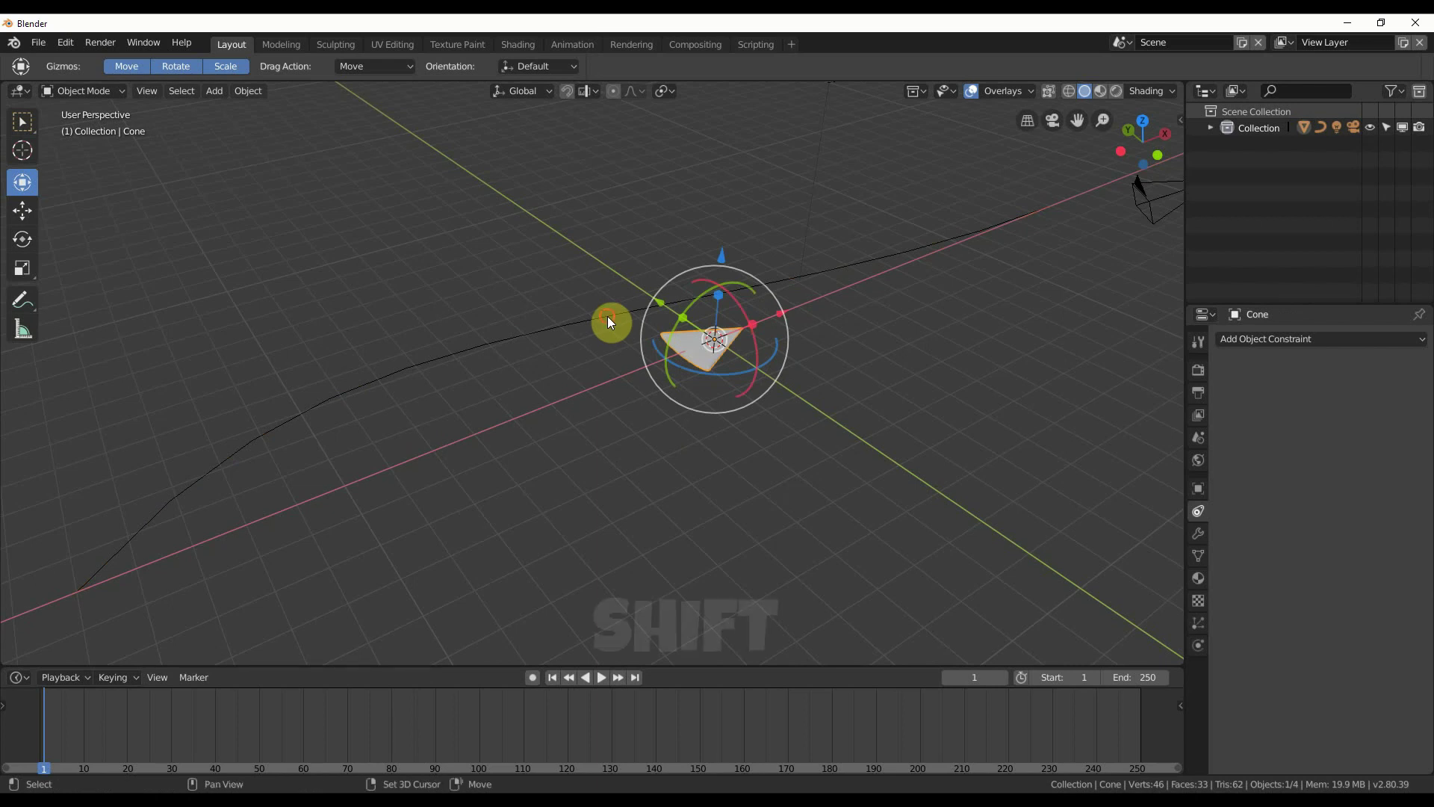
shift+click(608, 318)
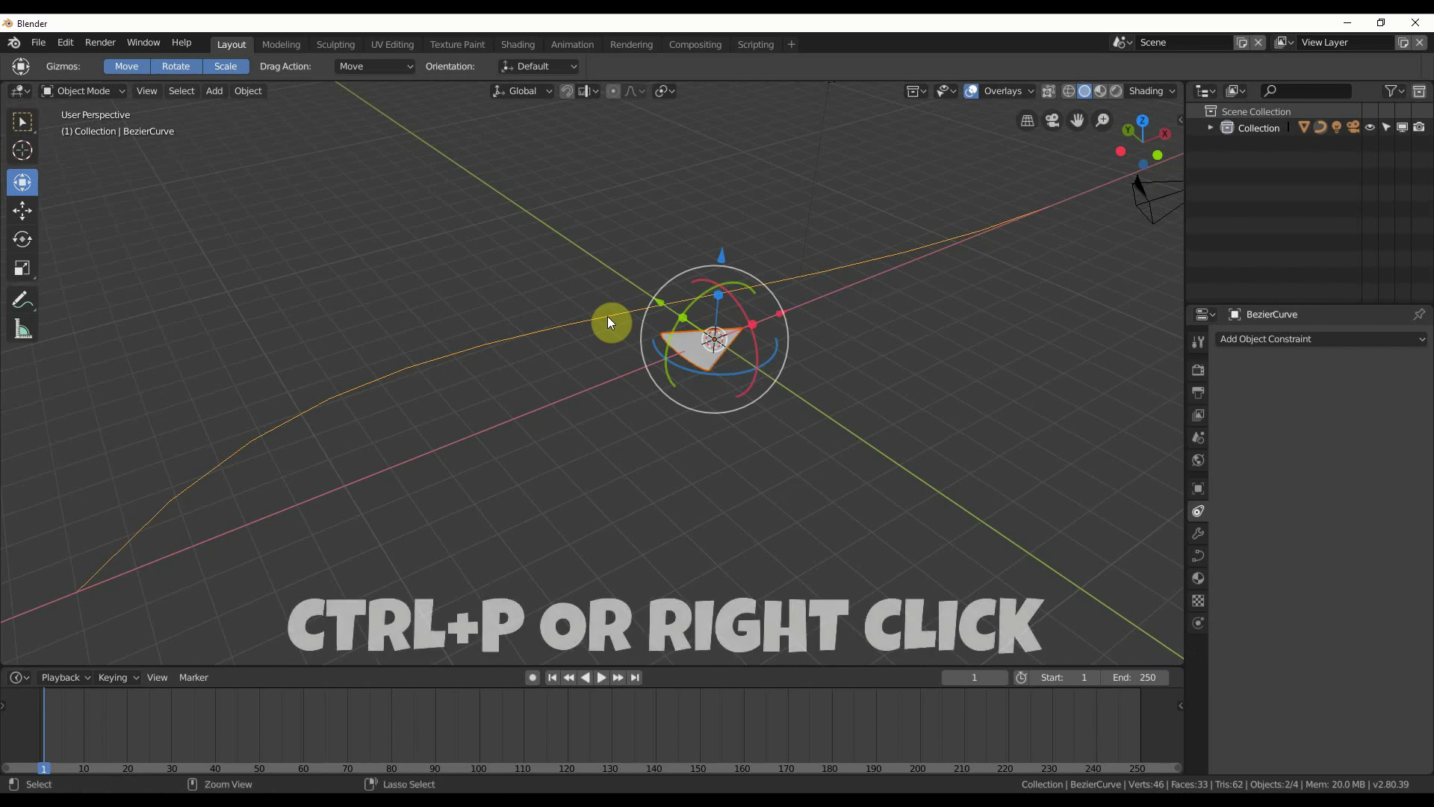
right_click(608, 317)
mouse_move(608, 316)
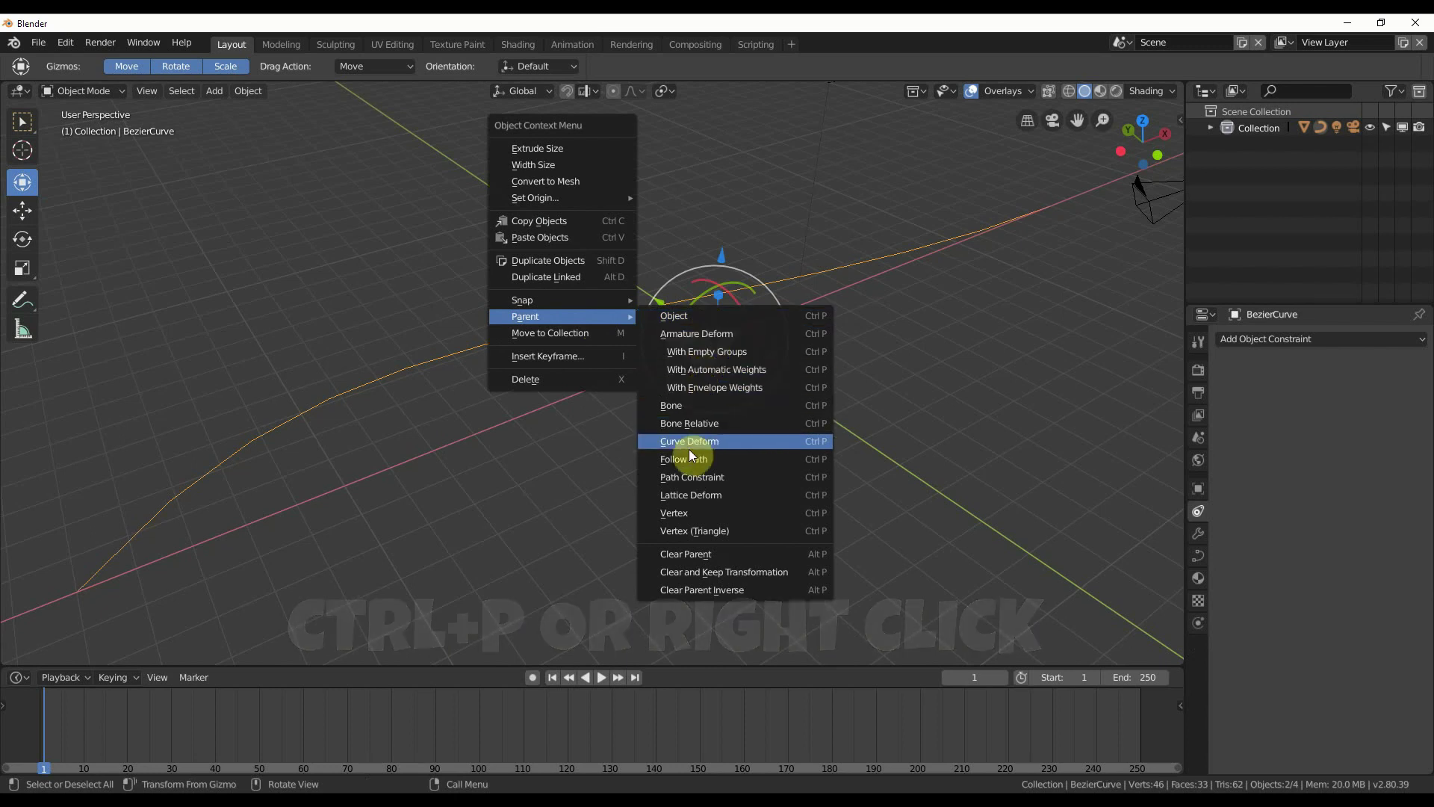
key(ctrl+p)
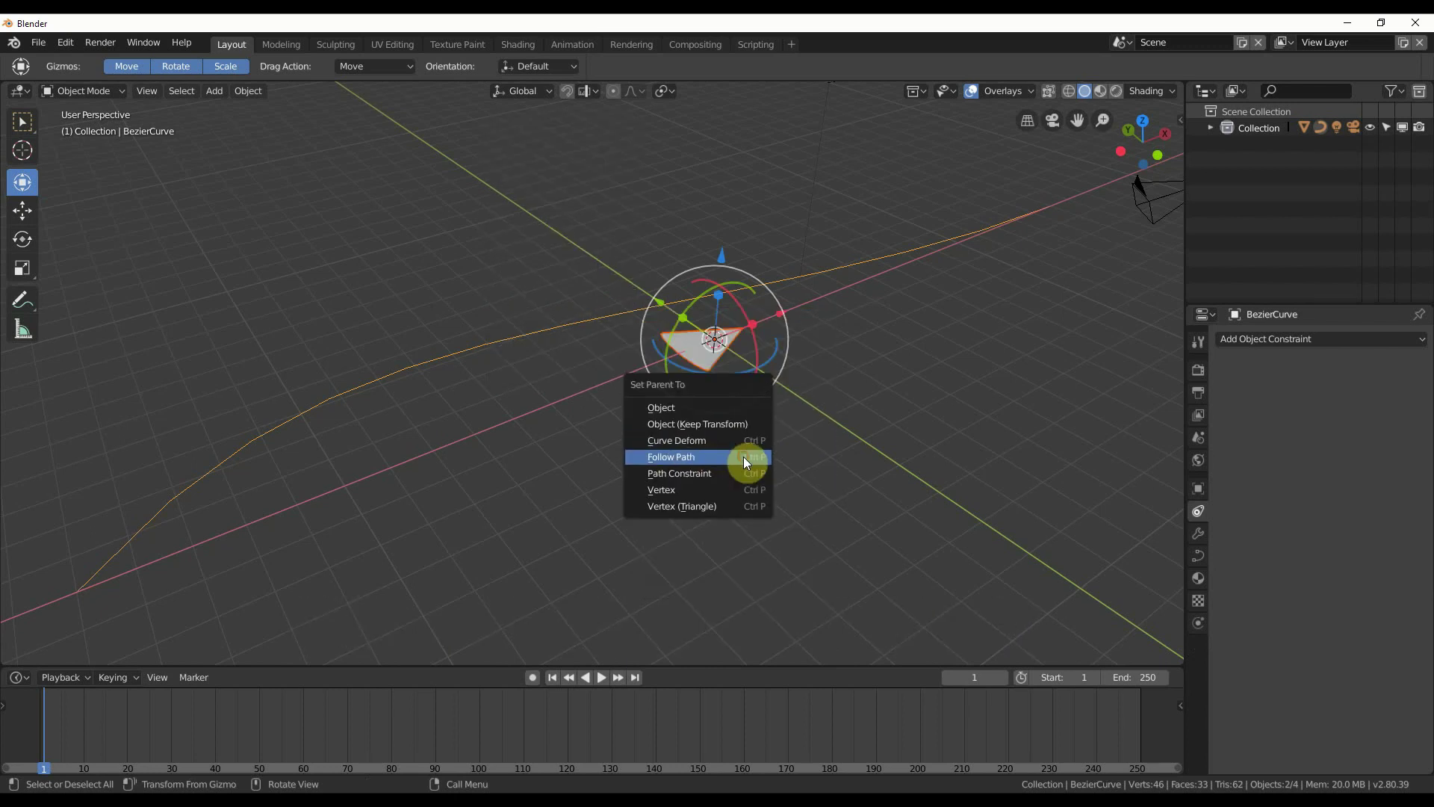
click(671, 457)
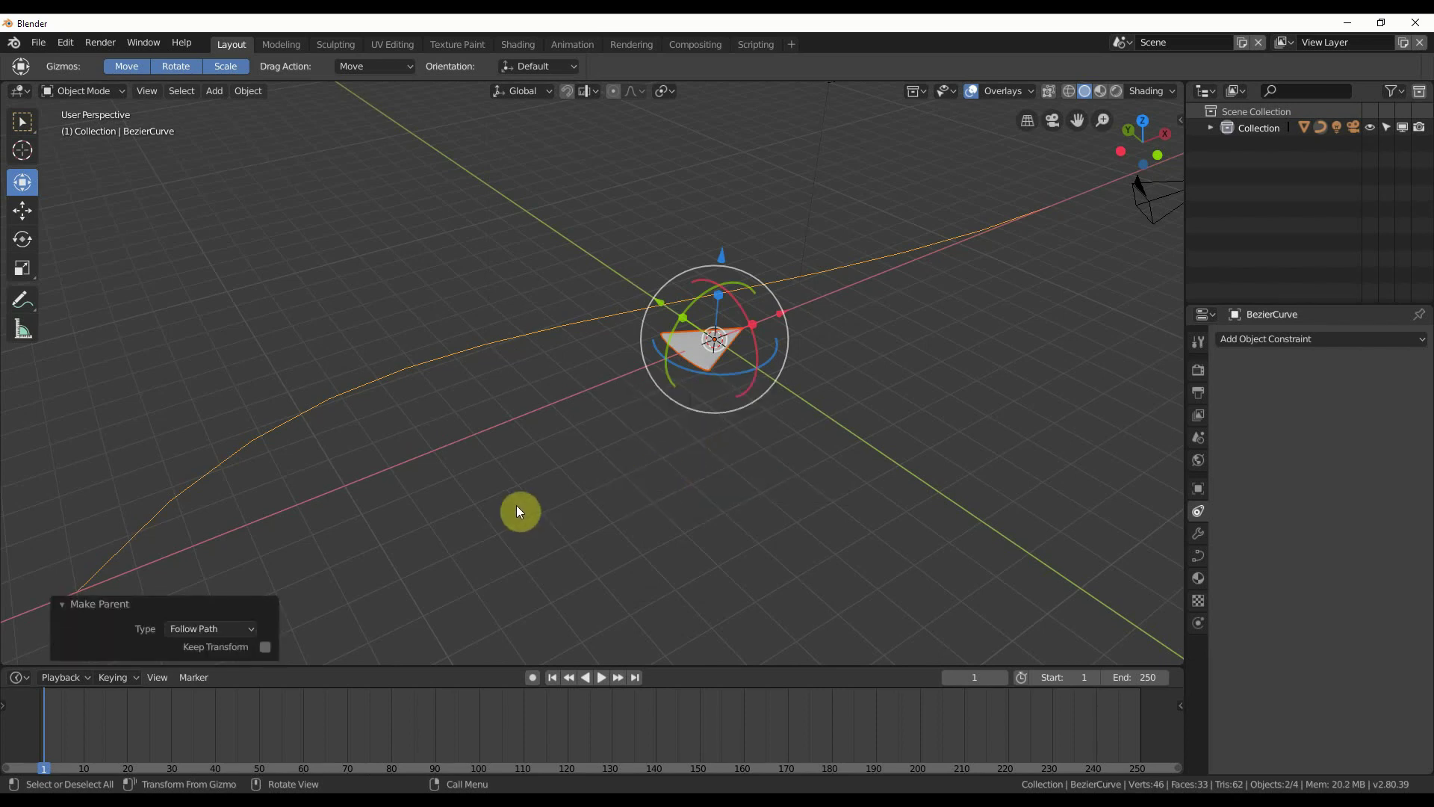
Step: Turn on Keep Transform in the Make Parent panel, then deselect all objects
middle_drag(518, 509, 521, 511)
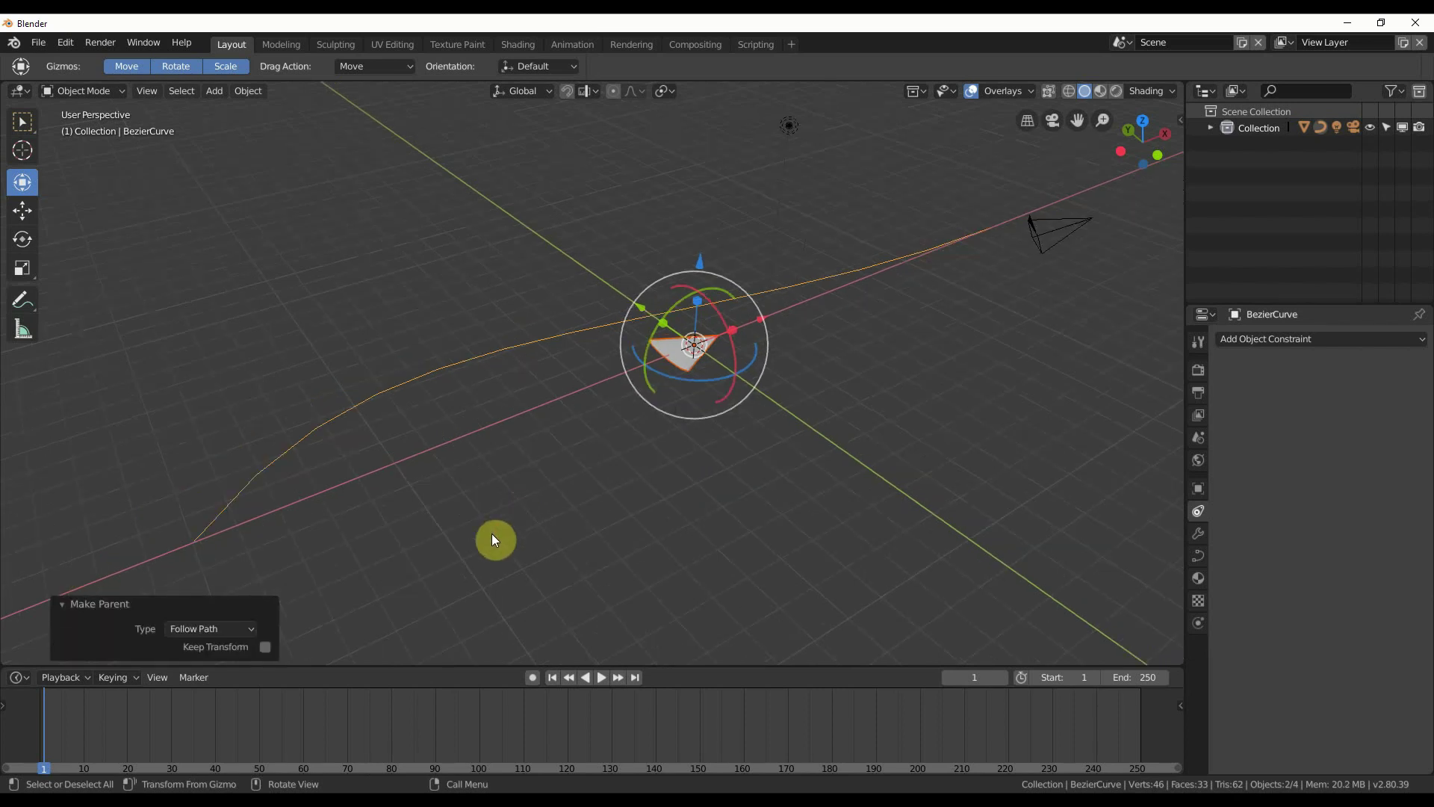
click(265, 647)
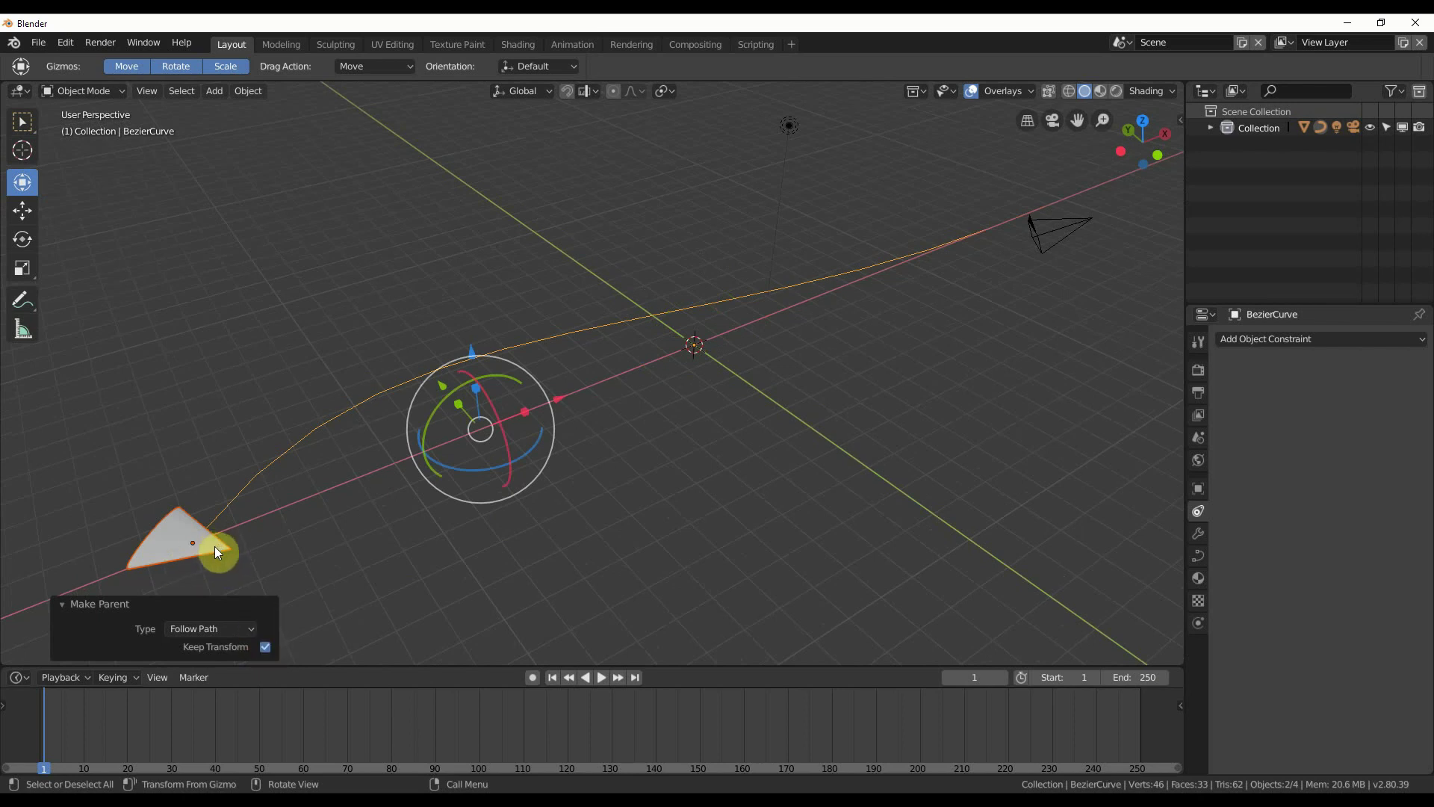
click(266, 646)
click(266, 647)
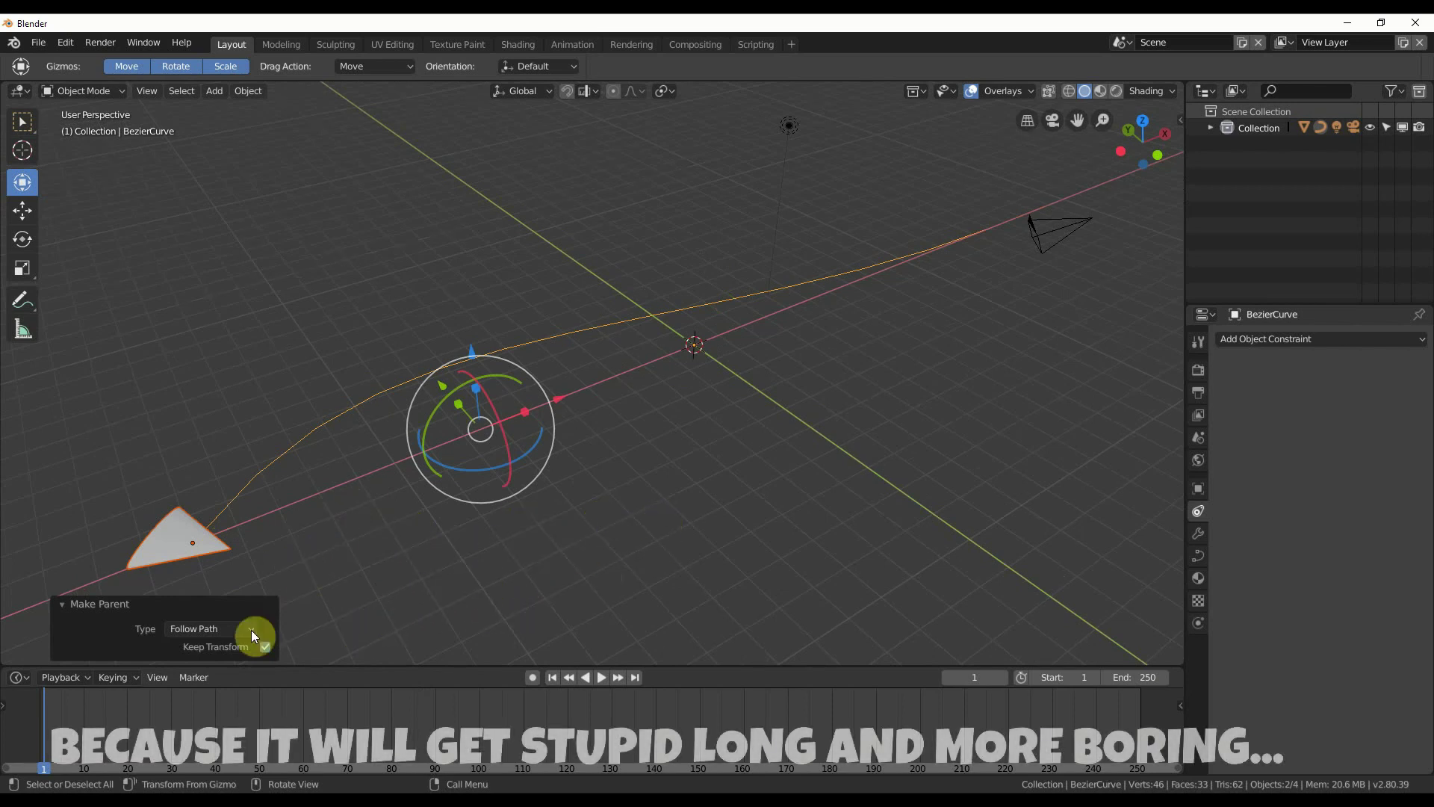
click(740, 537)
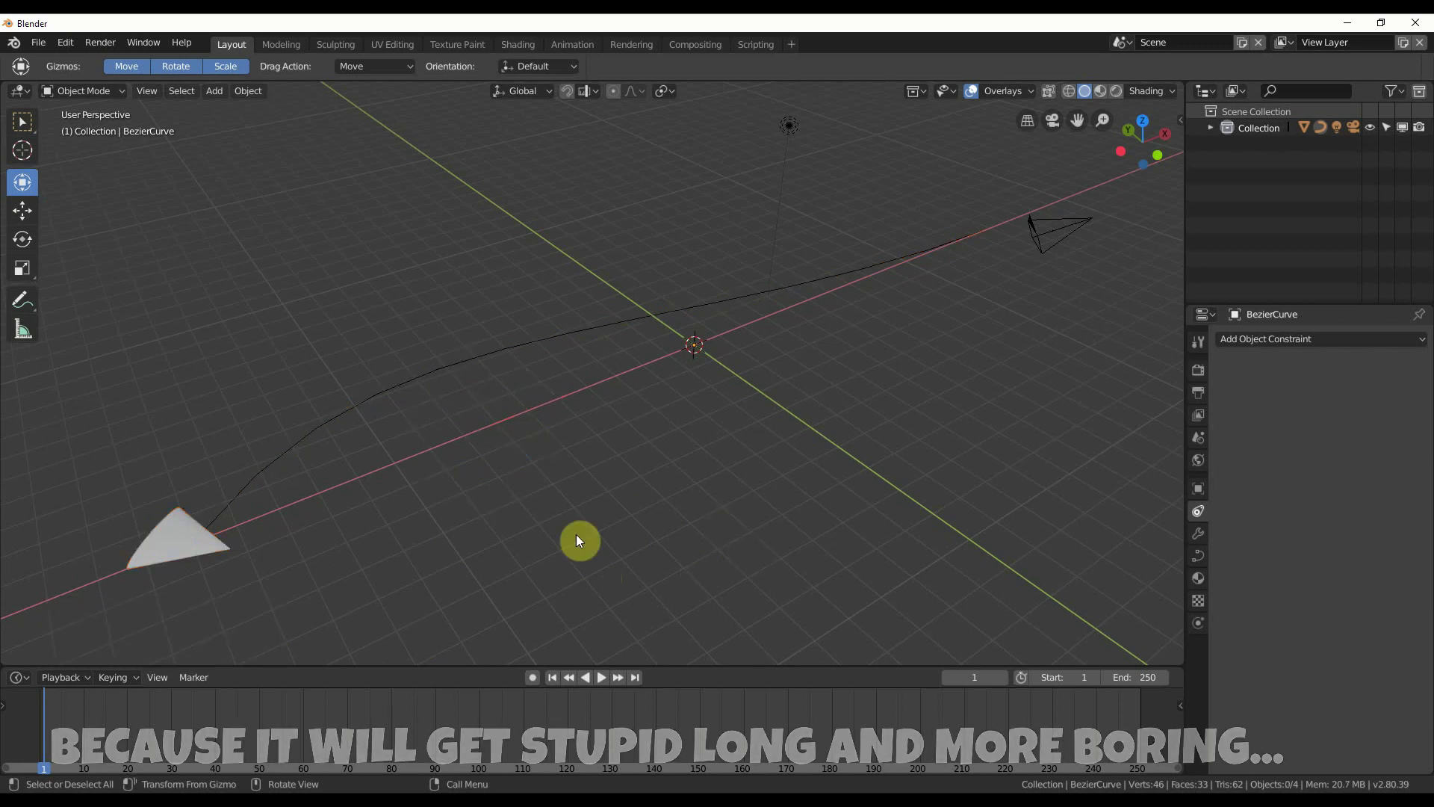
Step: Trackball-rotate the cone to a new orientation and reselect it
click(168, 538)
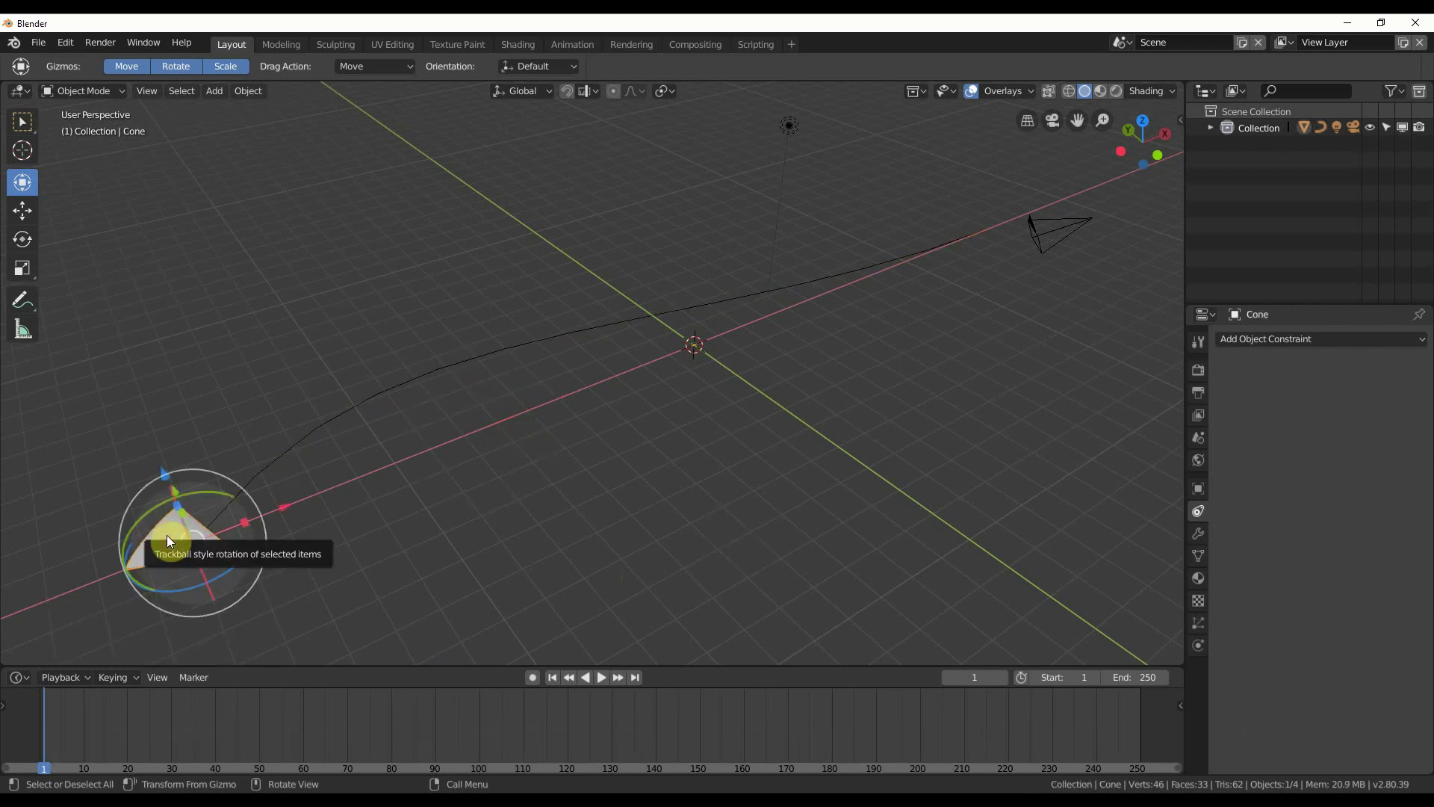
mouse_move(167, 535)
mouse_down()
mouse_move(244, 590)
mouse_move(164, 548)
mouse_up()
click(323, 578)
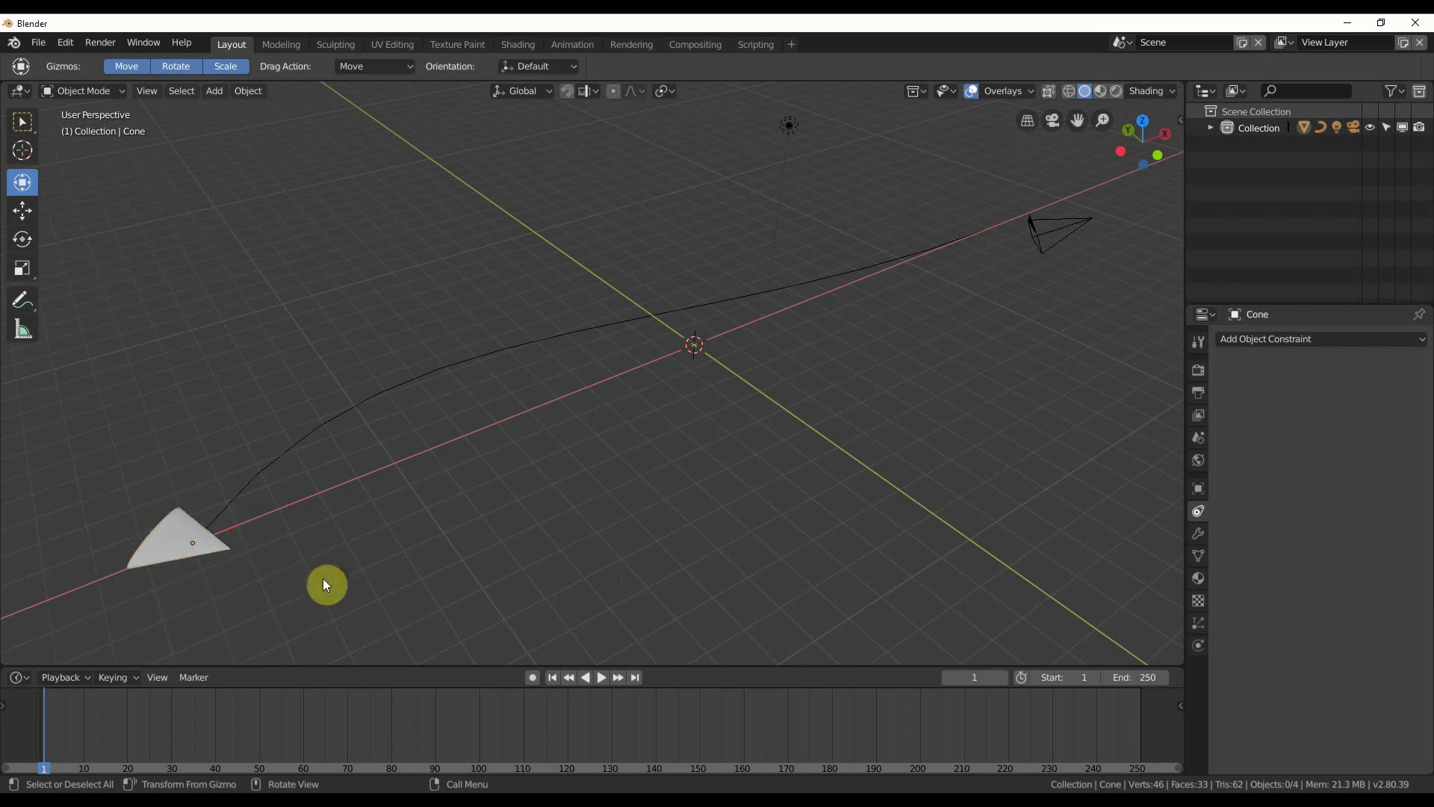
click(211, 551)
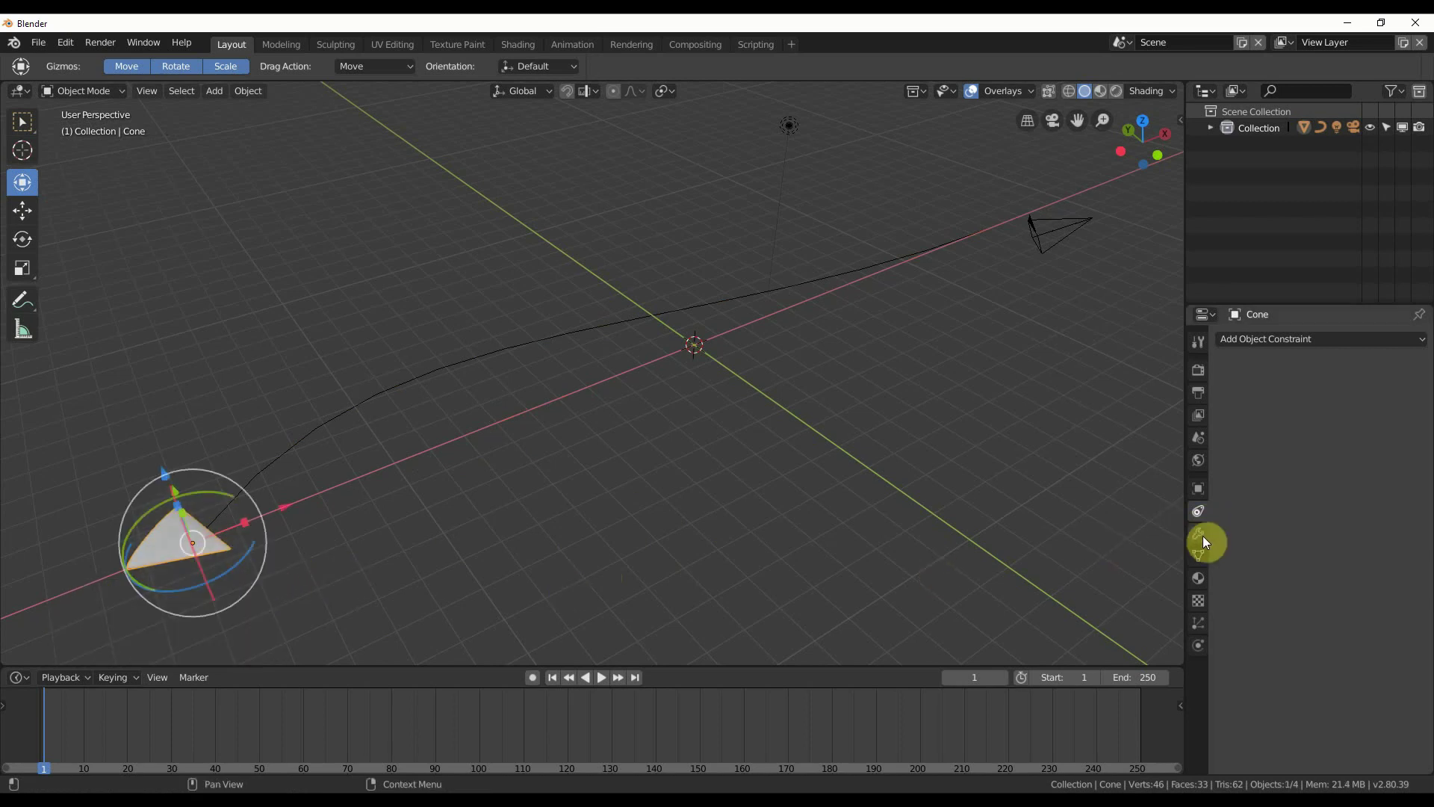
Step: Set the cone's Tracking Axis to +X under Object properties > Relations
click(1197, 490)
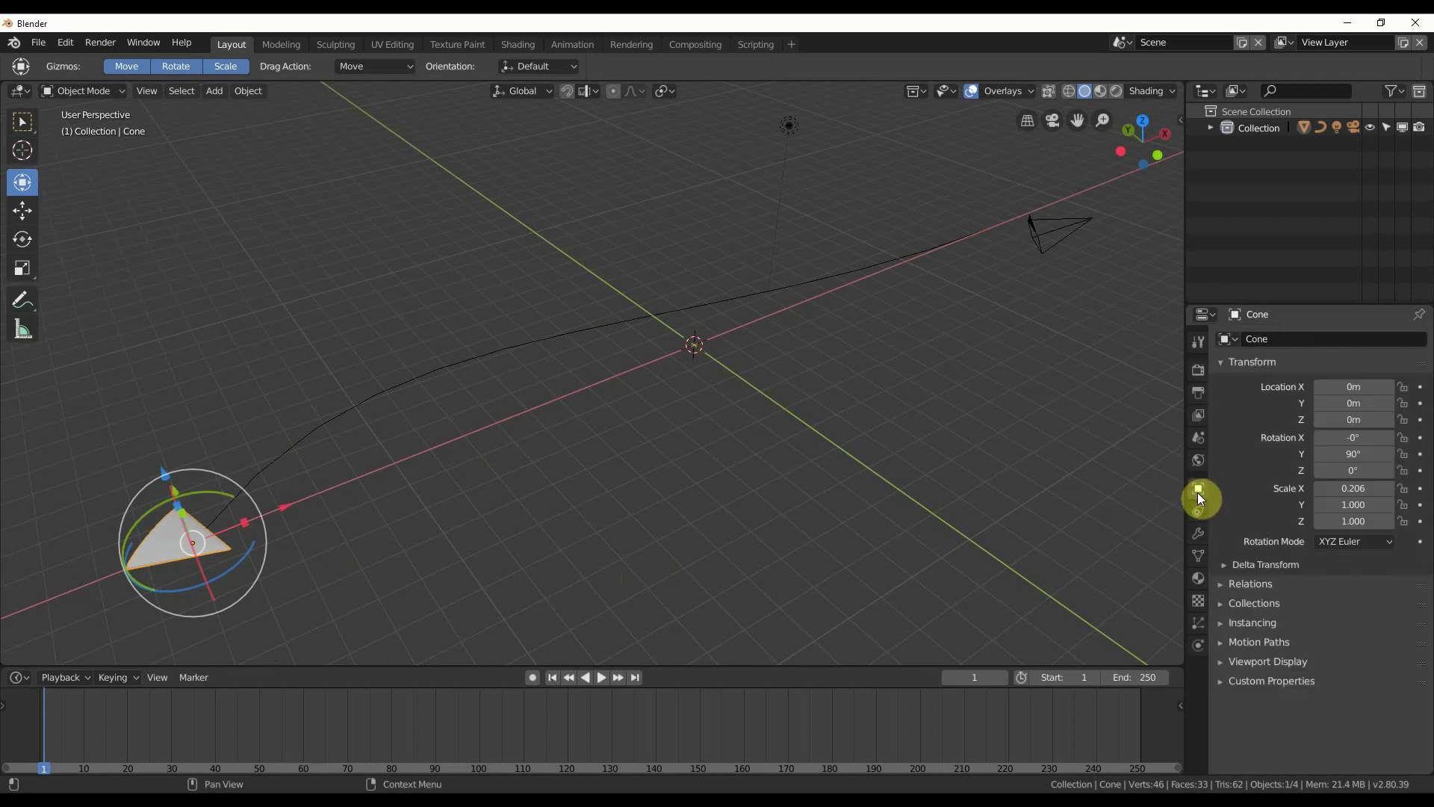
click(1253, 585)
scroll(1253, 584, down, 2)
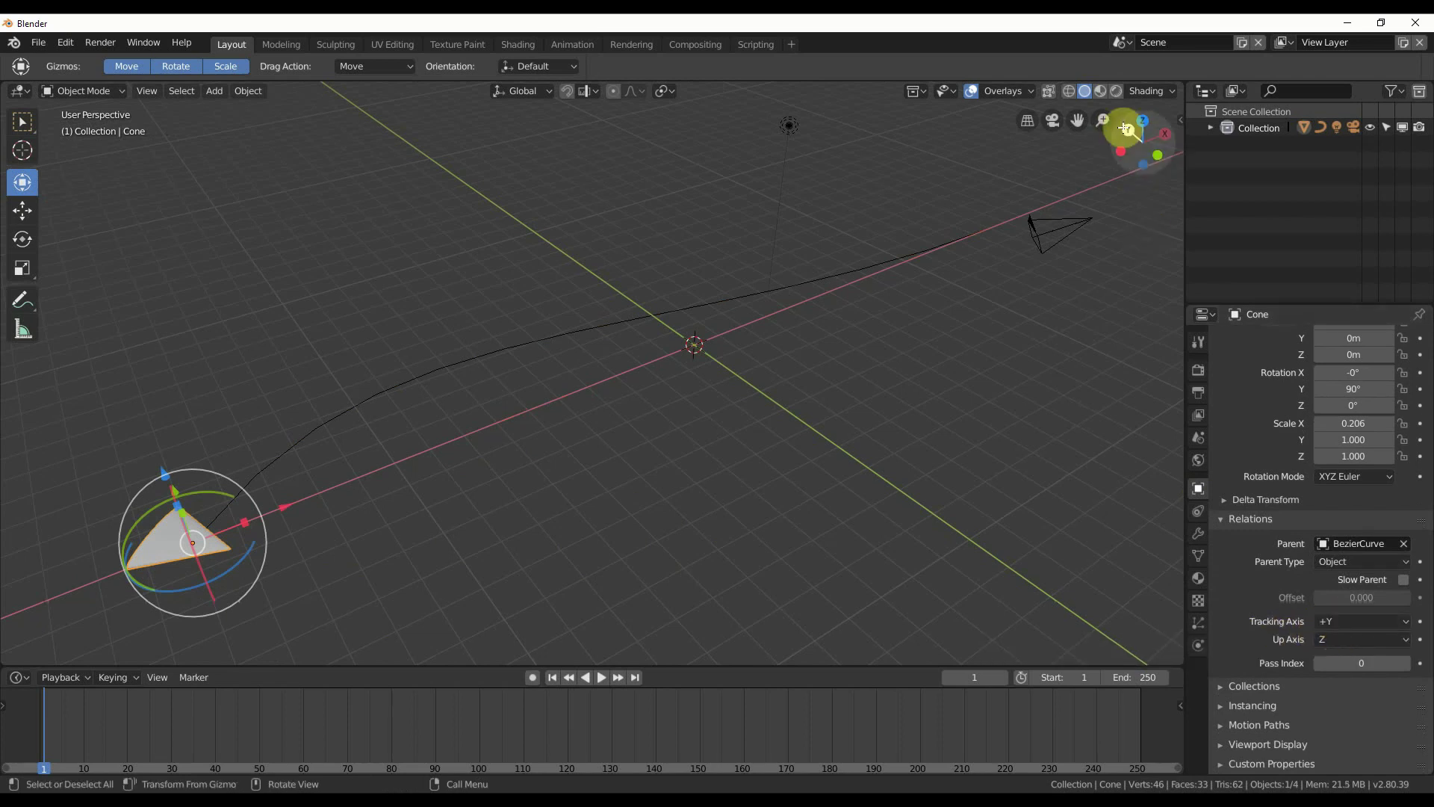
click(1357, 625)
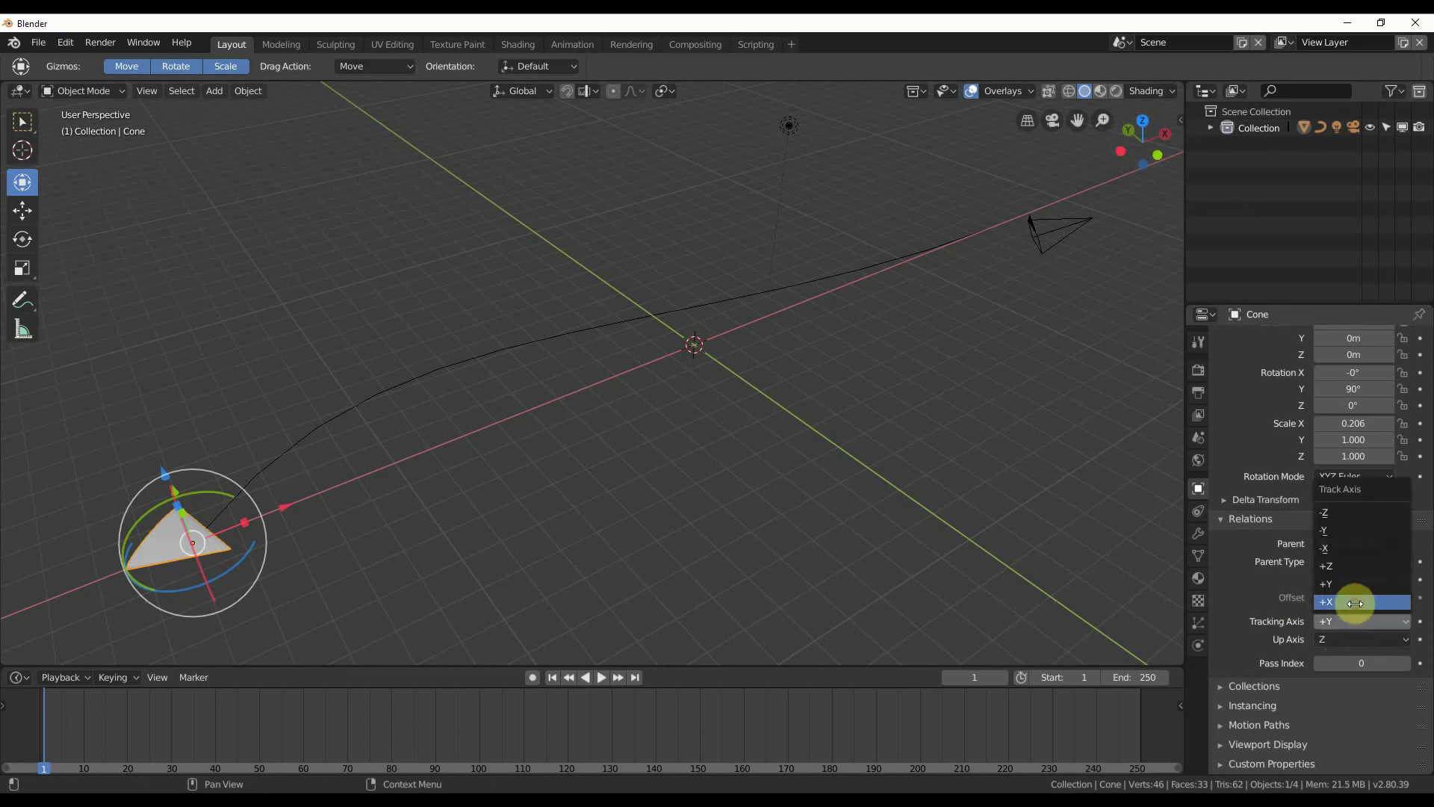
click(1355, 602)
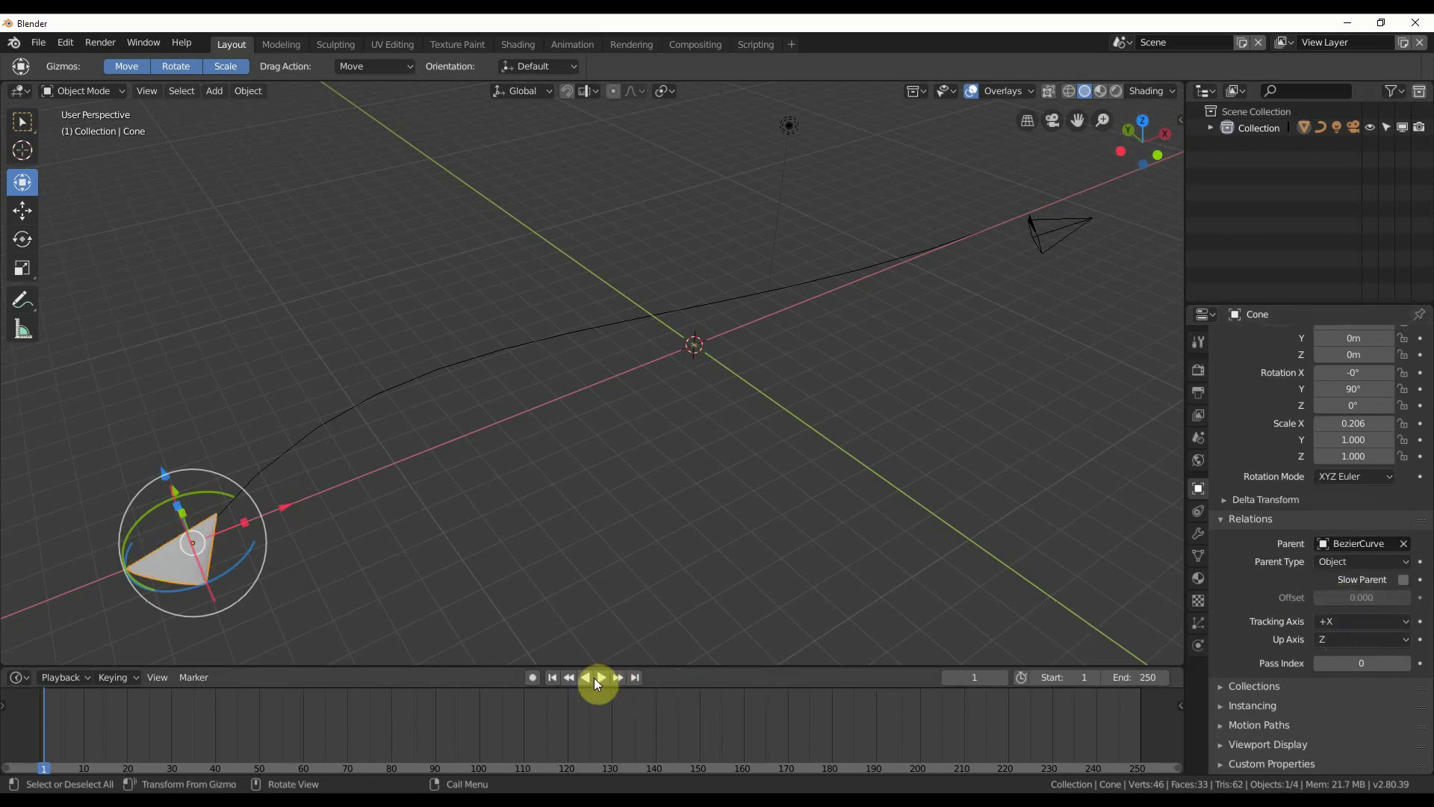
Step: Play the animation from frame 1 to test the flight, stopping at frame 102
click(601, 678)
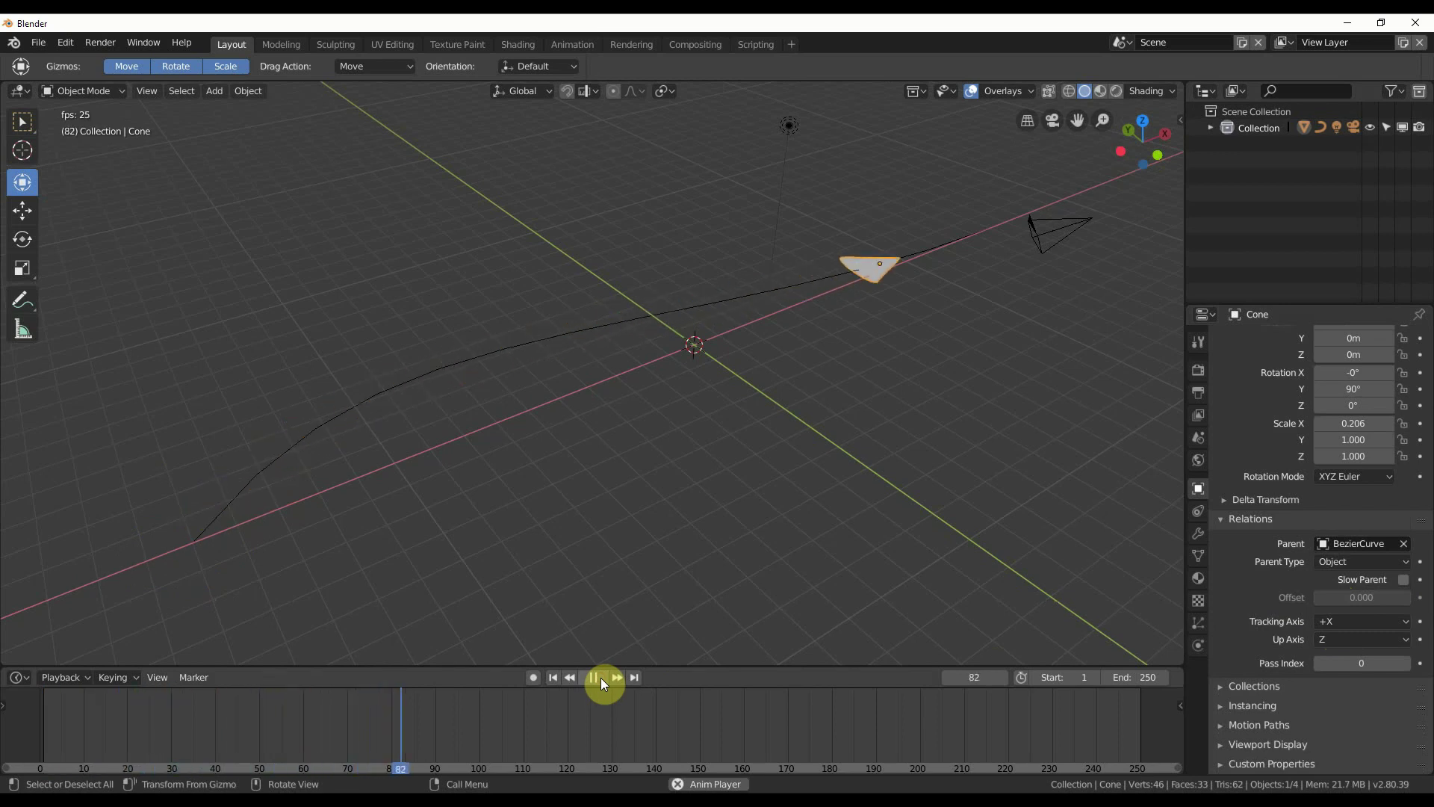
click(600, 678)
click(555, 677)
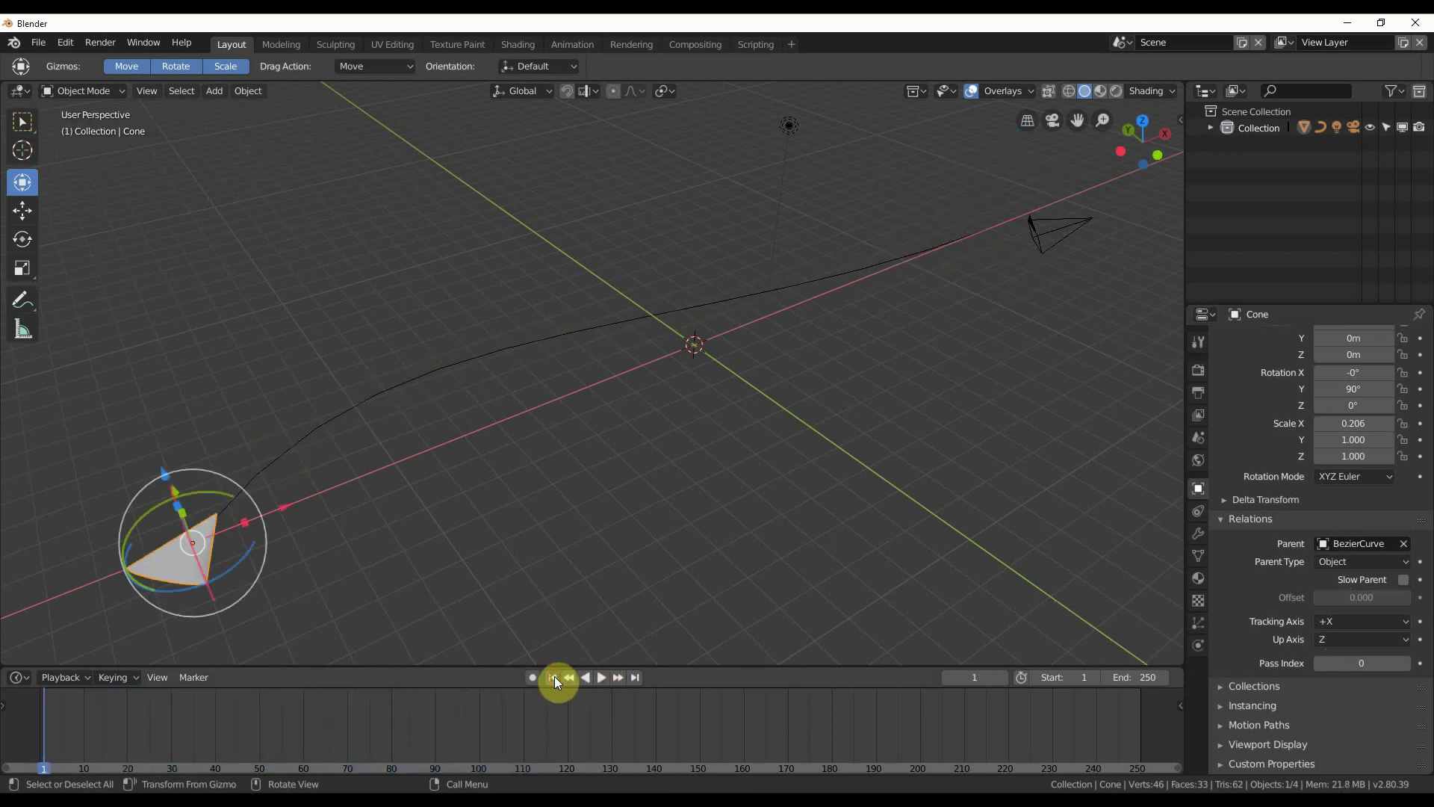
click(598, 678)
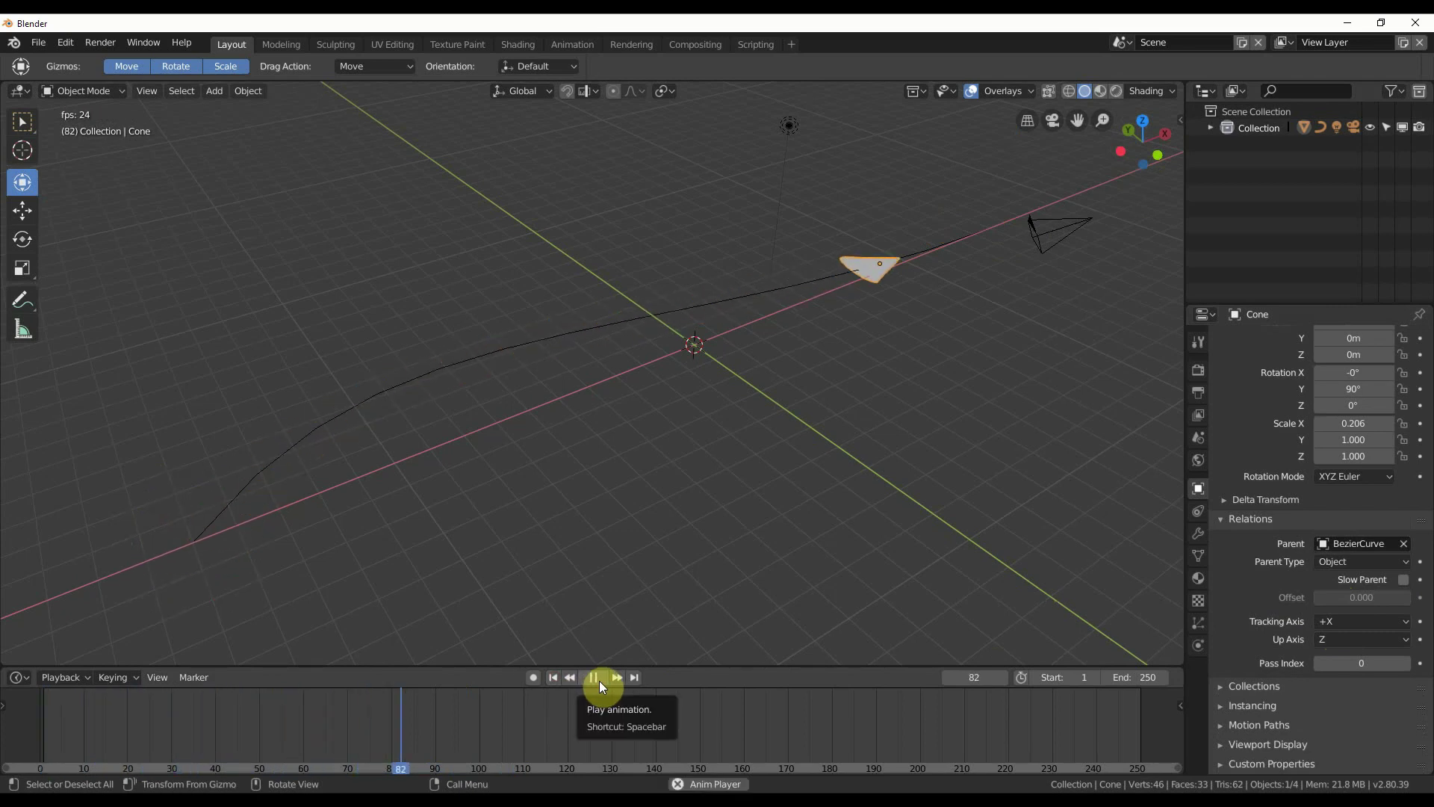
click(599, 679)
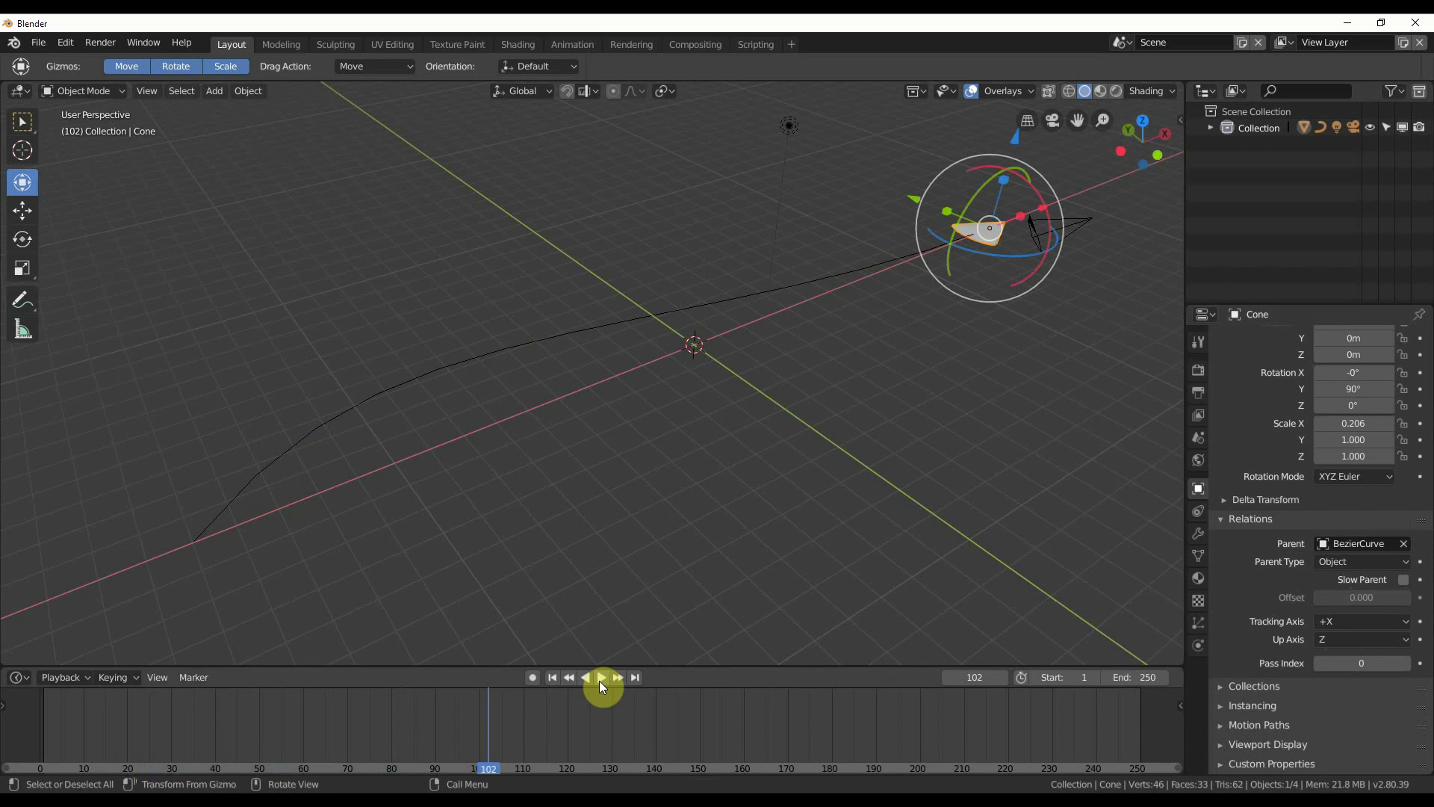
Step: Try slow parenting with offsets 2.8 and 3.5, then disable it and return to frame 1
click(1404, 580)
click(1378, 600)
text(2.8)
key(Return)
click(1374, 597)
text(3.5)
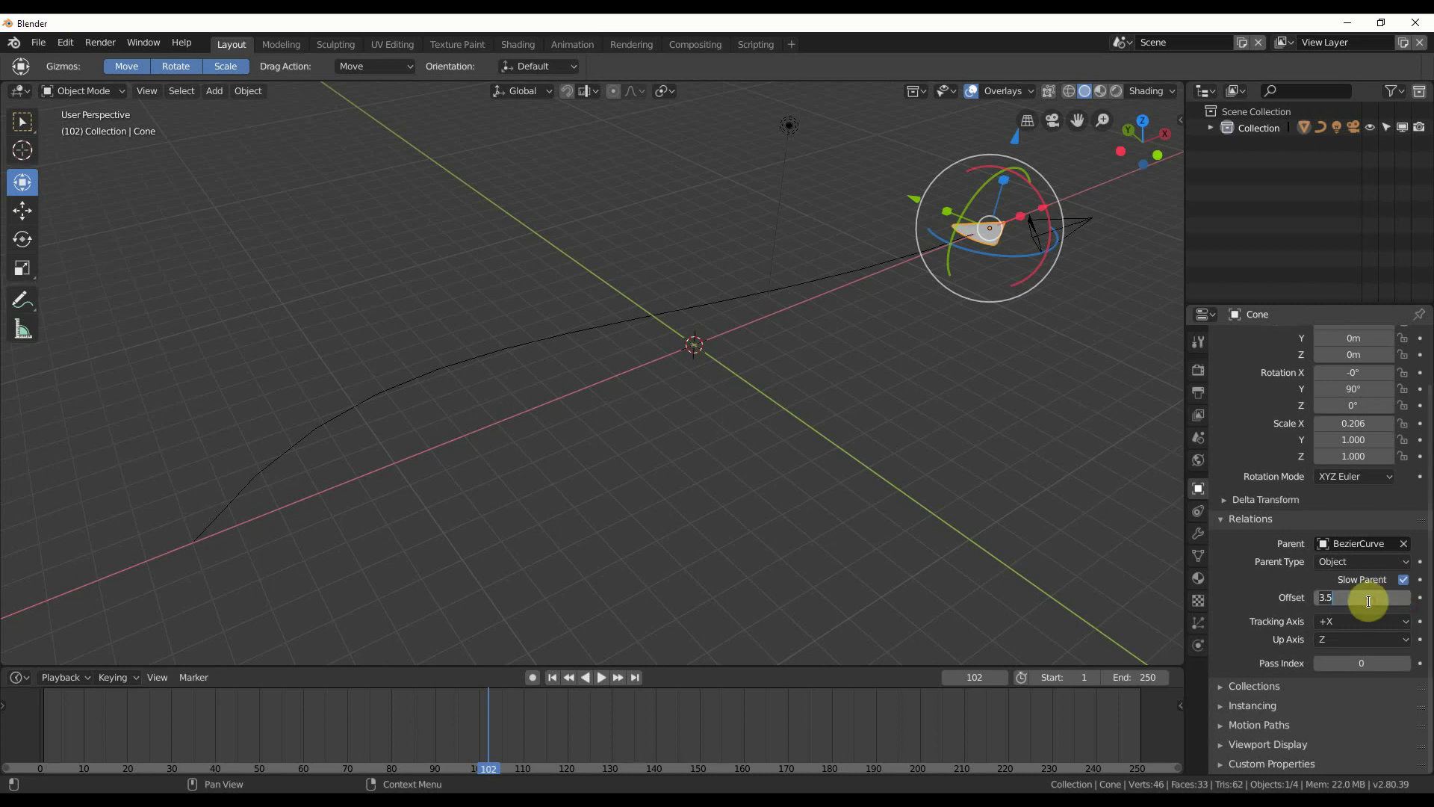
key(Return)
click(1403, 580)
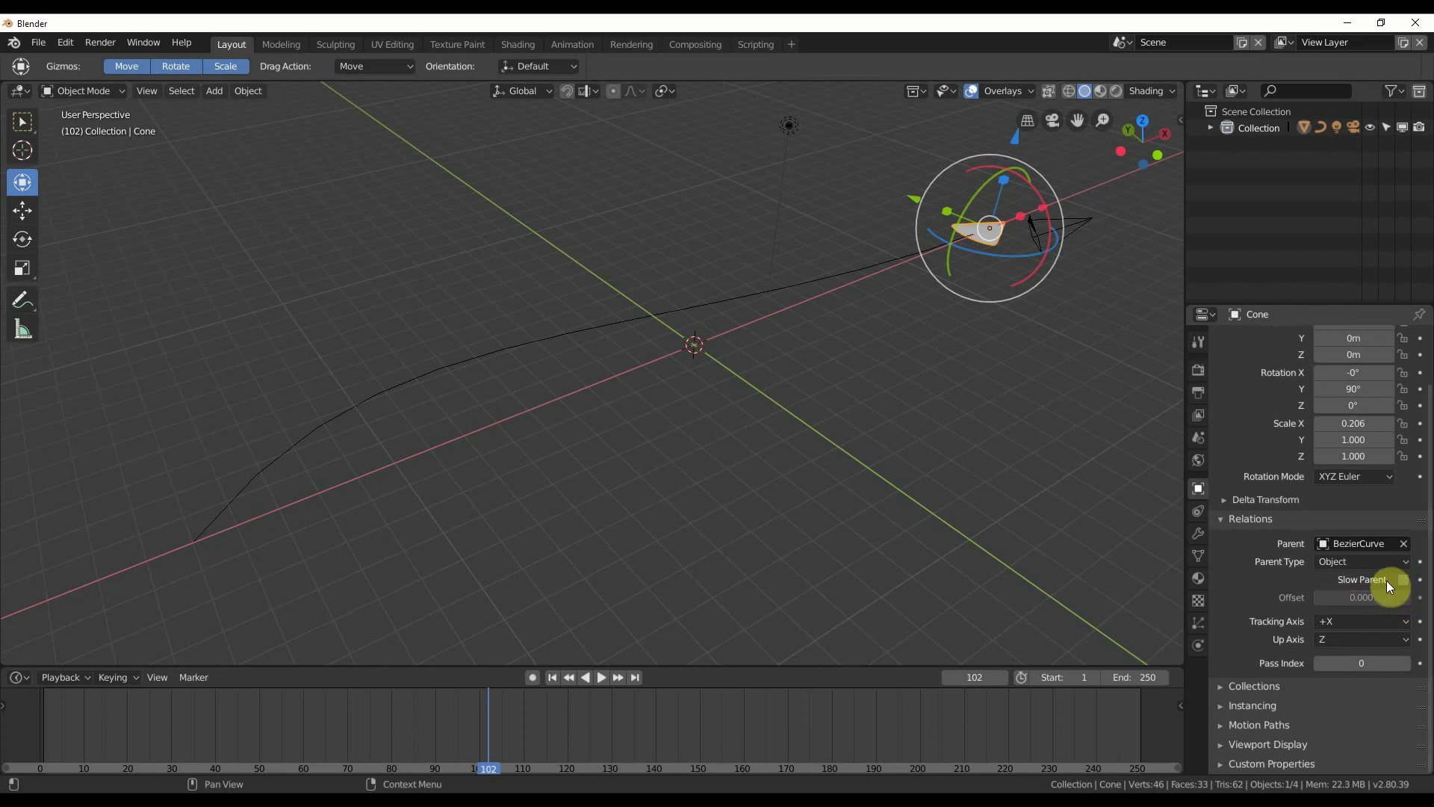
click(552, 676)
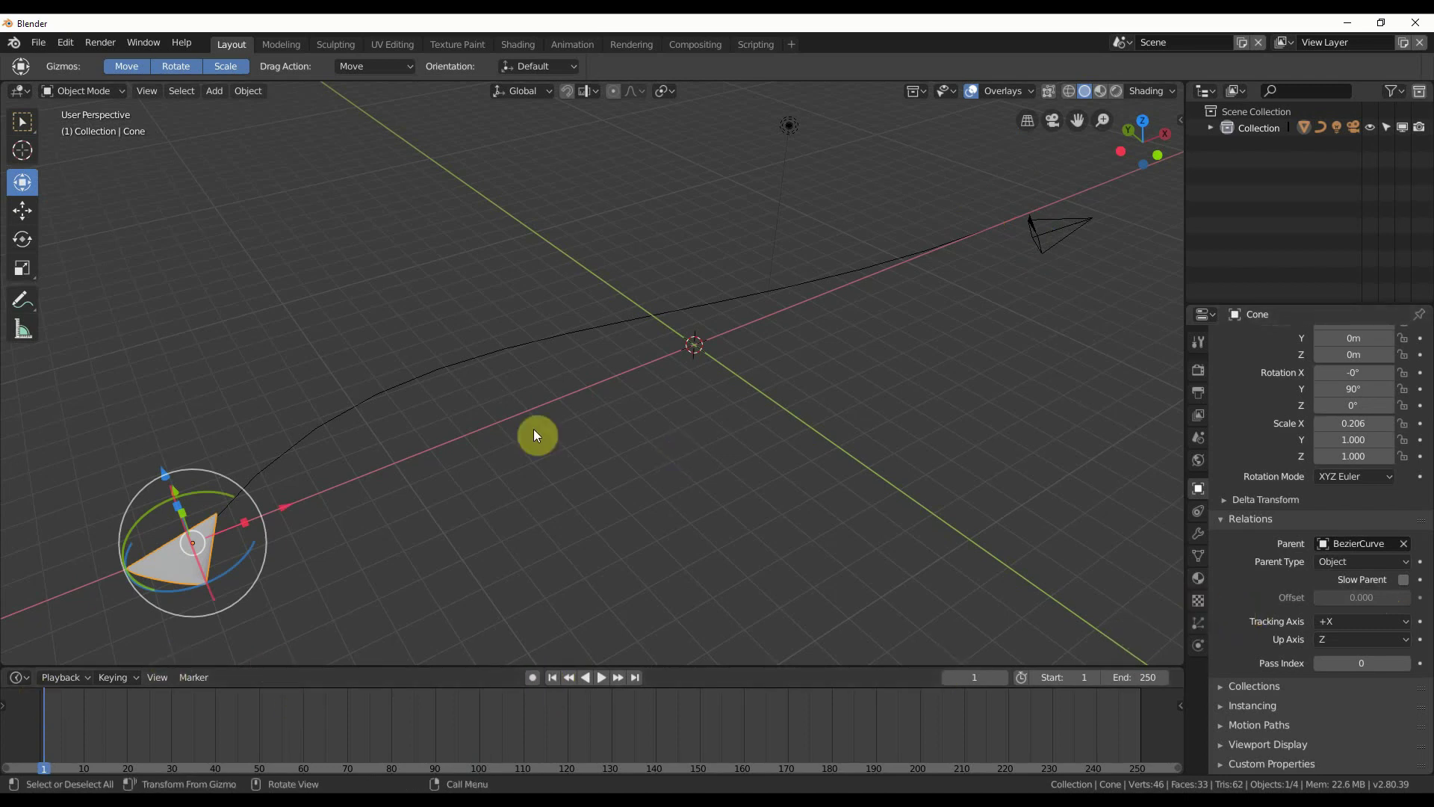
Step: Select BezierCurve and expand Path Animation in its Object Data tab, showing Frames 100
click(471, 358)
click(1199, 555)
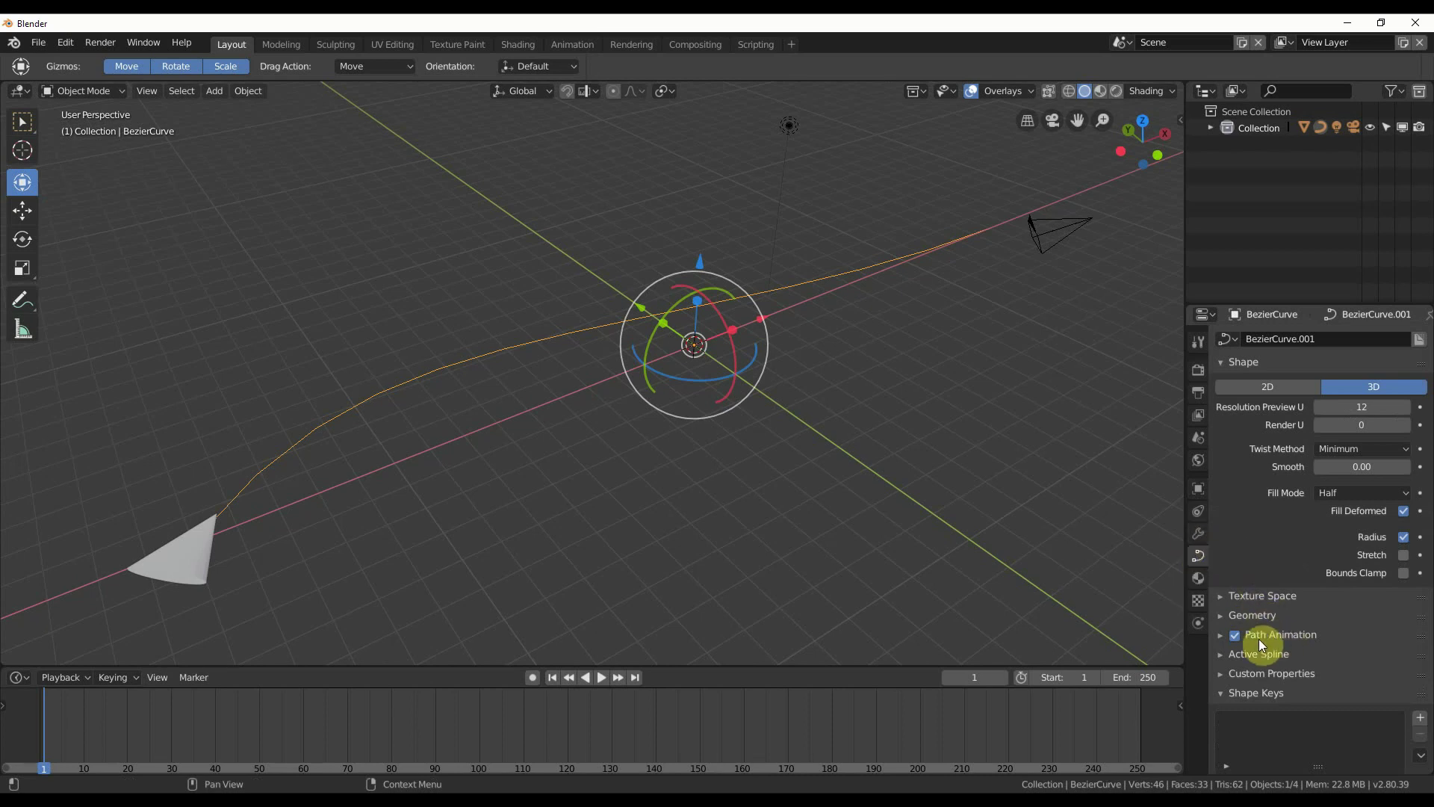
click(1220, 637)
scroll(1219, 638, down, 2)
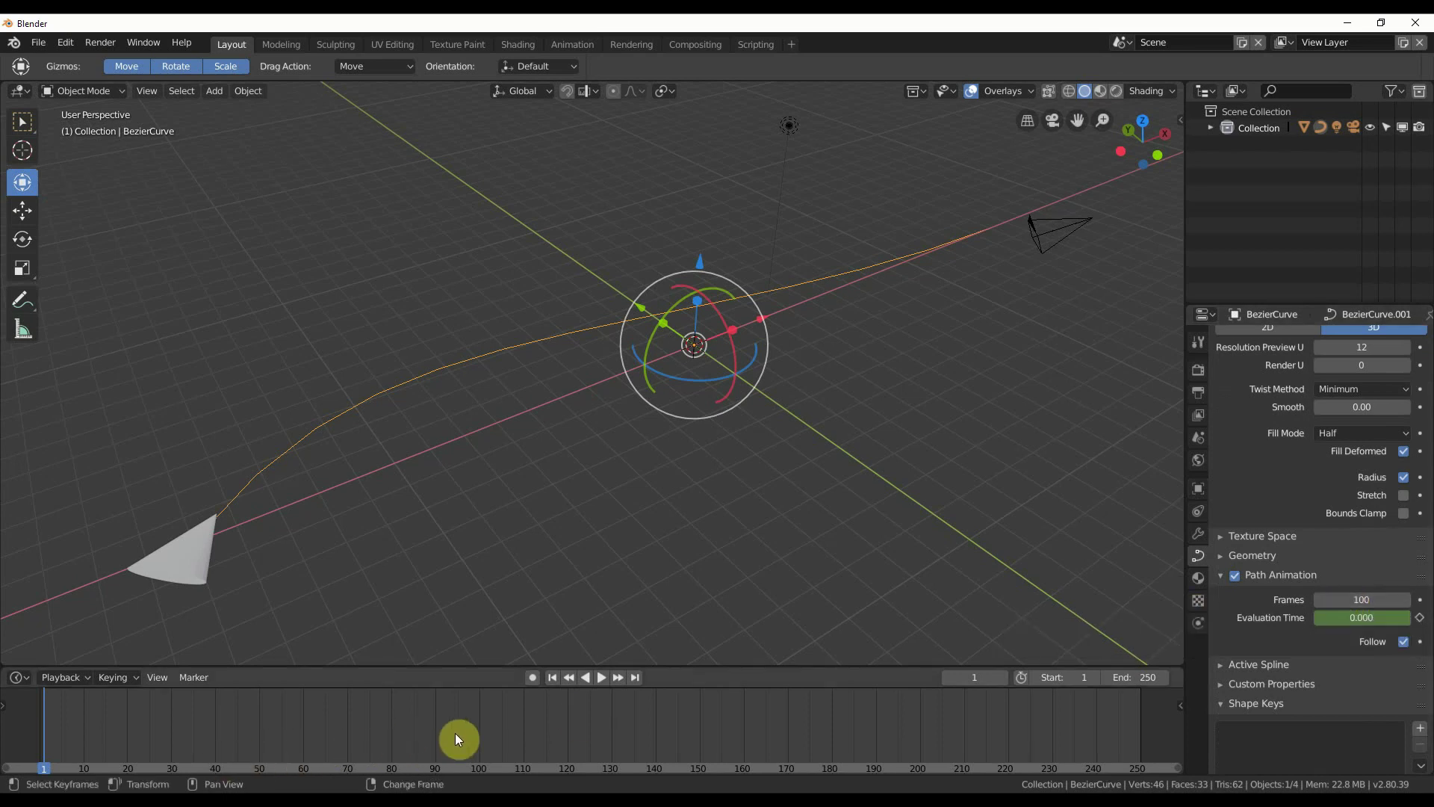
right_click(1353, 600)
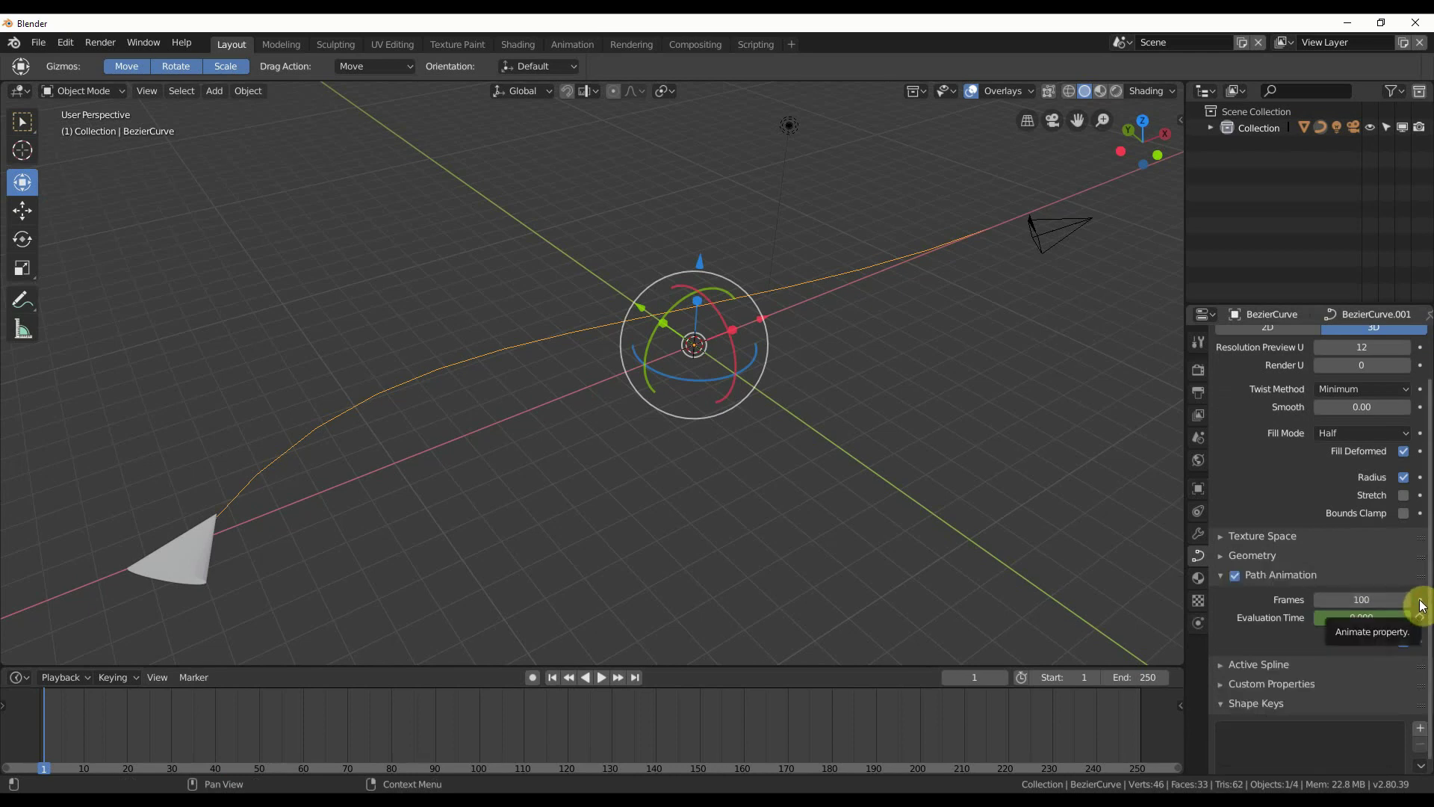
Step: Keyframe the path Frames value at frame 1, then change it and keyframe again at frame 50
click(1420, 602)
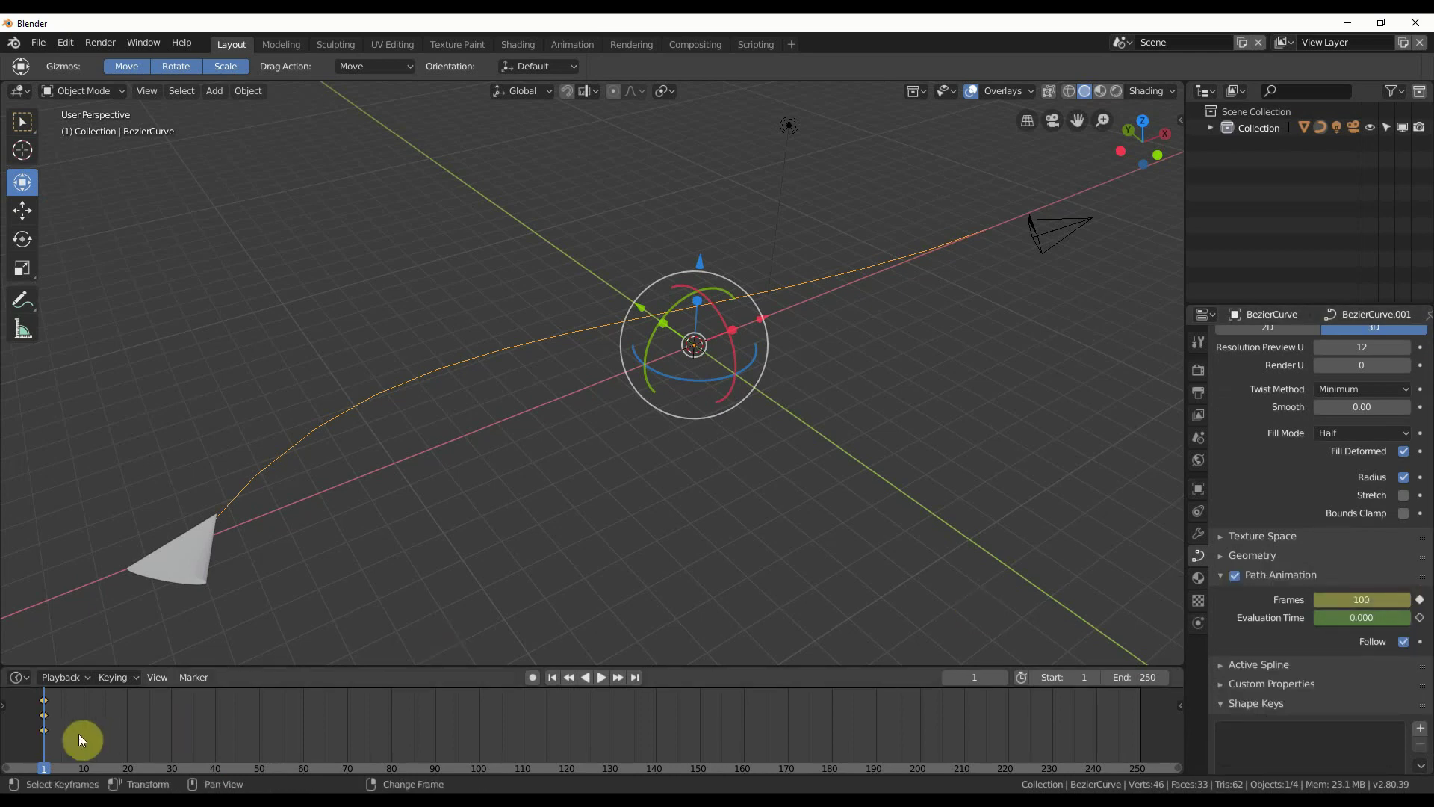
key(space)
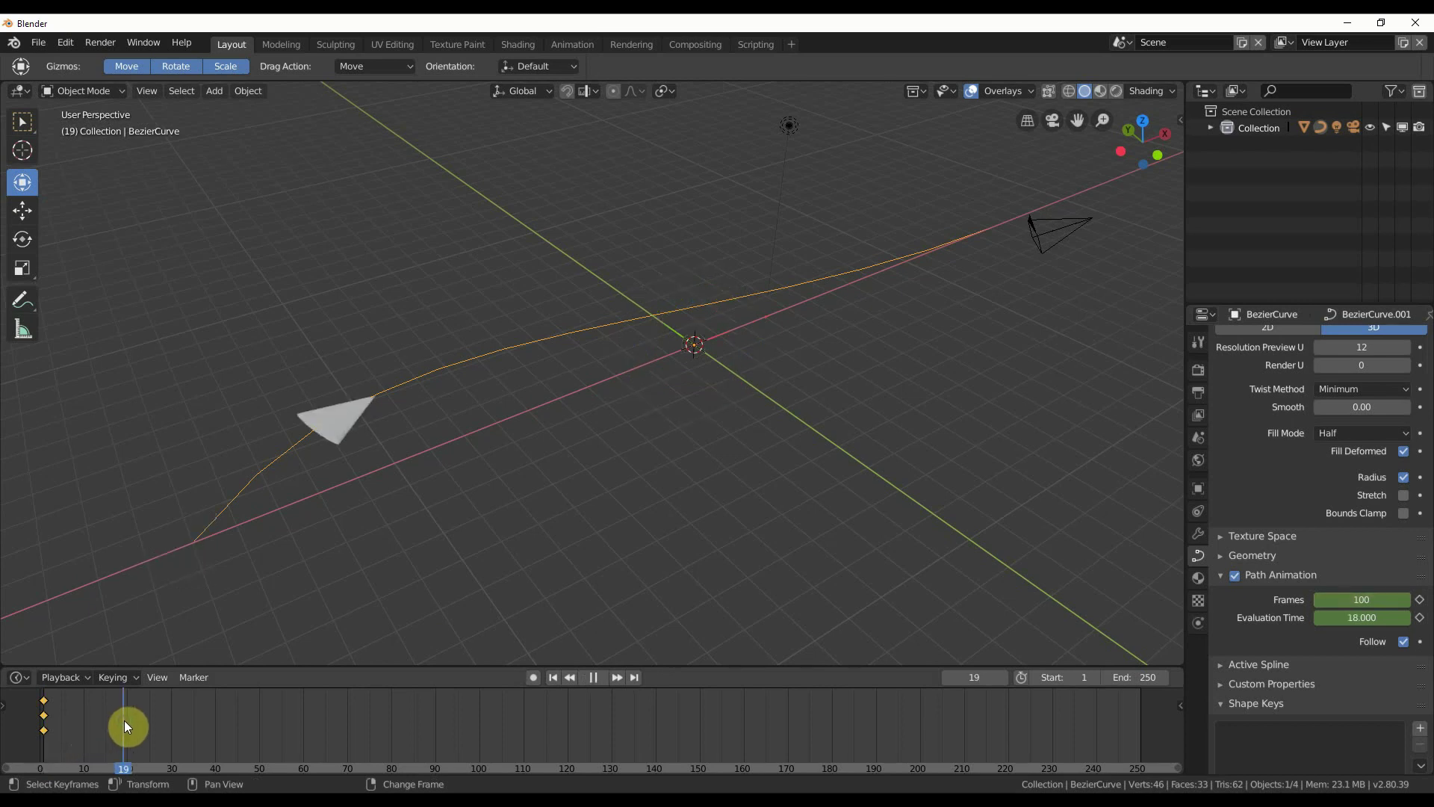
drag(267, 720, 261, 722)
key(space)
drag(1370, 599, 1412, 599)
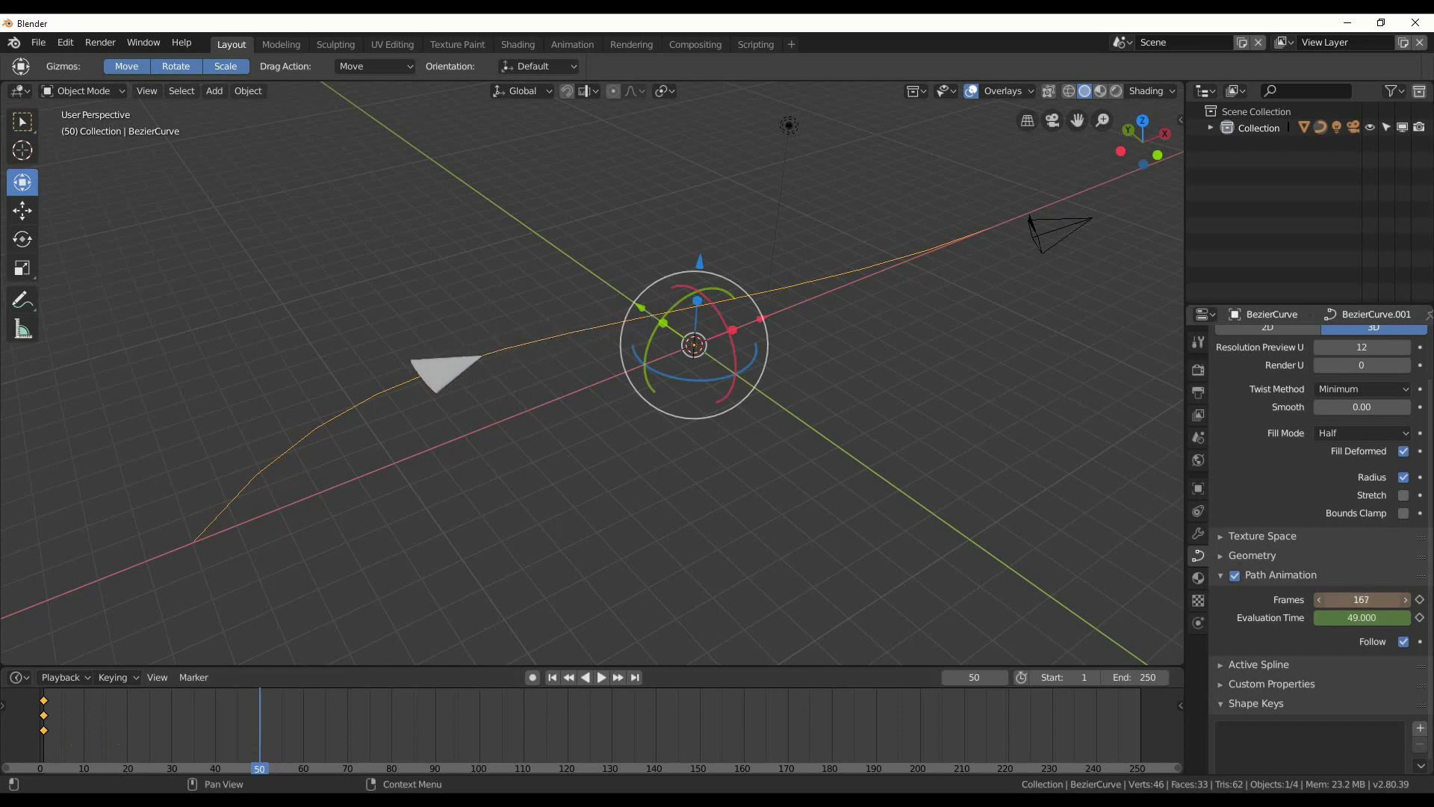
right_click(1369, 599)
click(1369, 579)
Step: Lower Frames to 149 and keyframe it at frame 75
drag(314, 736, 369, 728)
drag(1360, 599, 1332, 599)
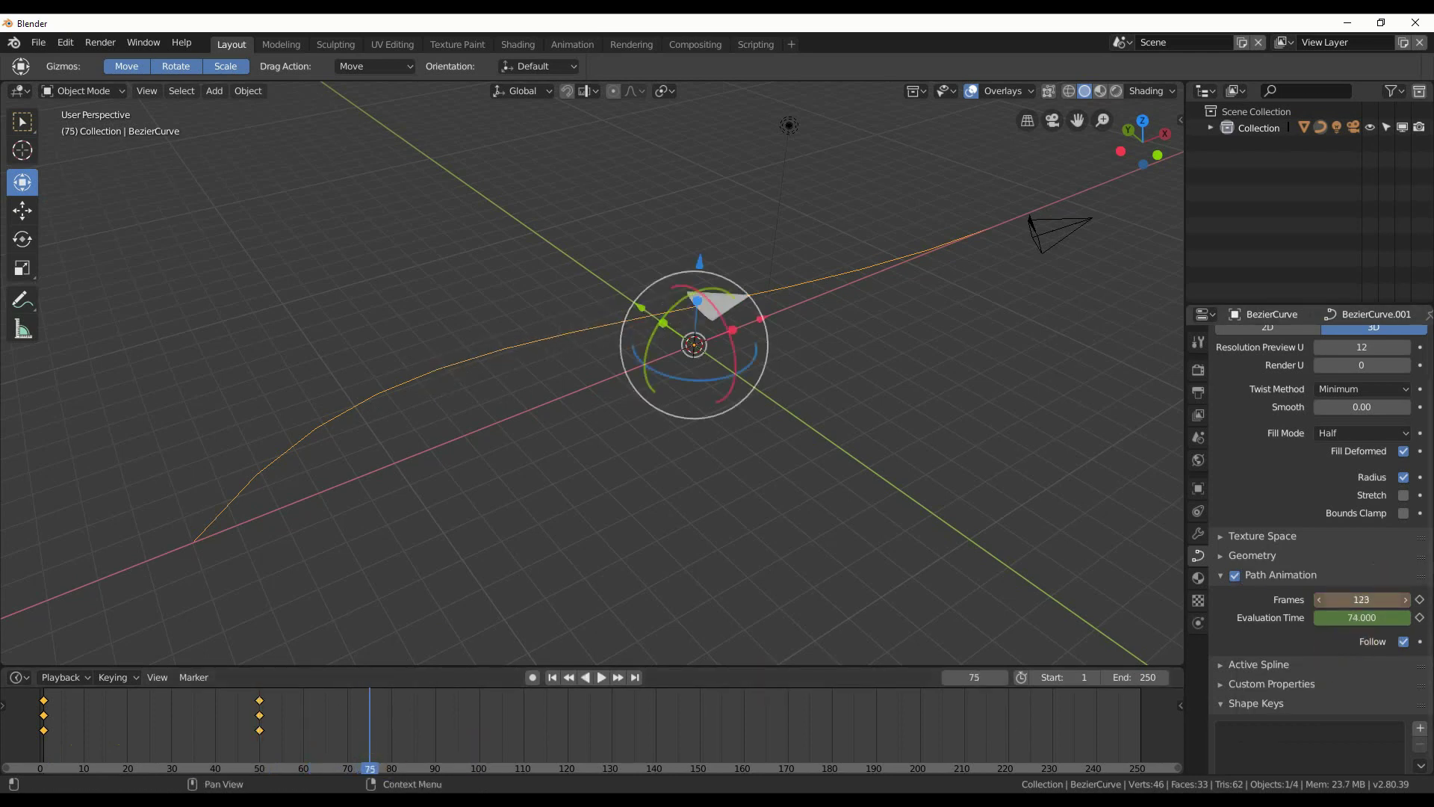
right_click(1370, 598)
click(1315, 598)
Step: Set Frames to 98 and keyframe it at frame 105, then play from frame 1
key(space)
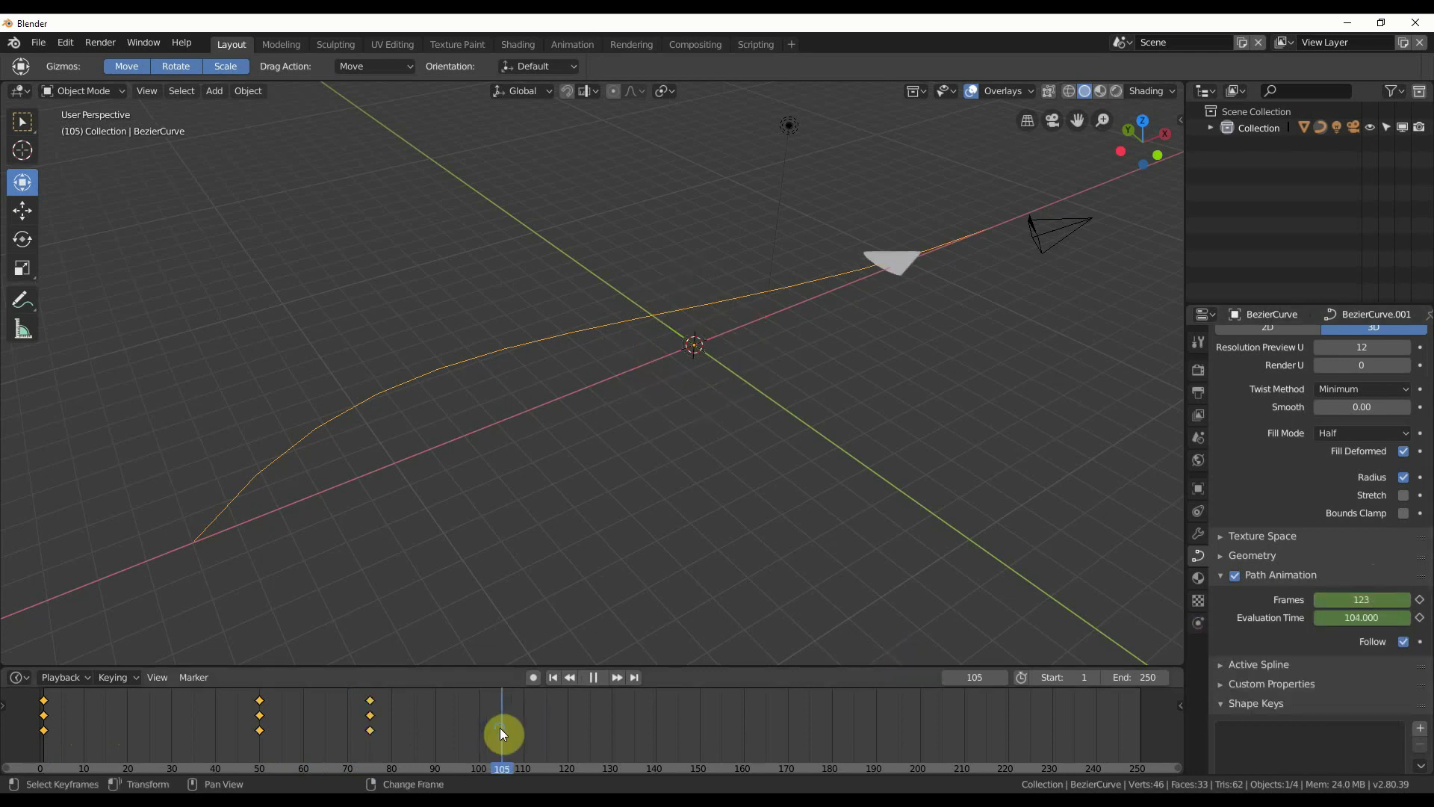
key(space)
mouse_move(1360, 599)
mouse_down()
mouse_move(1385, 599)
mouse_move(1340, 599)
mouse_up()
right_click(1369, 599)
click(1369, 598)
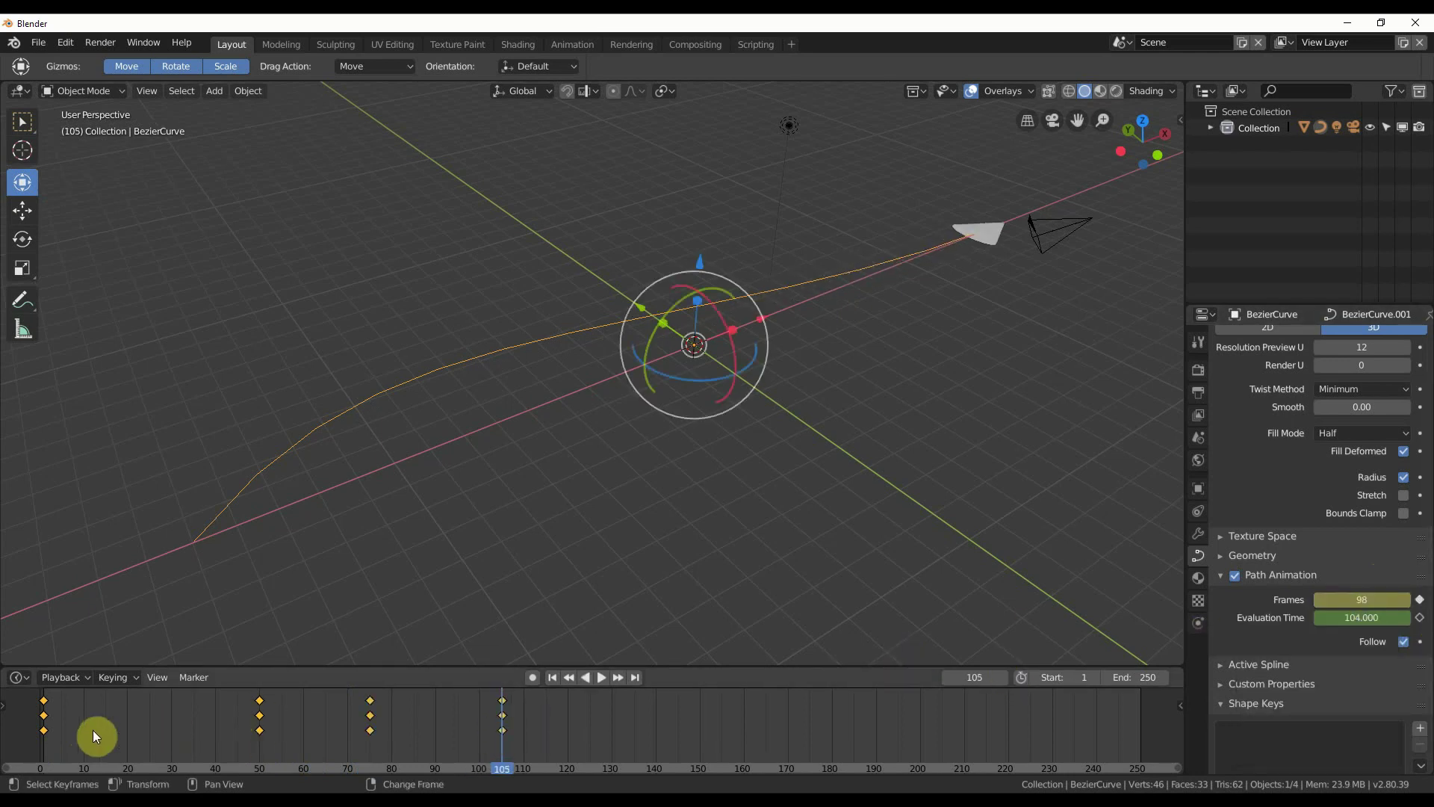
right_drag(93, 729, 40, 736)
key(space)
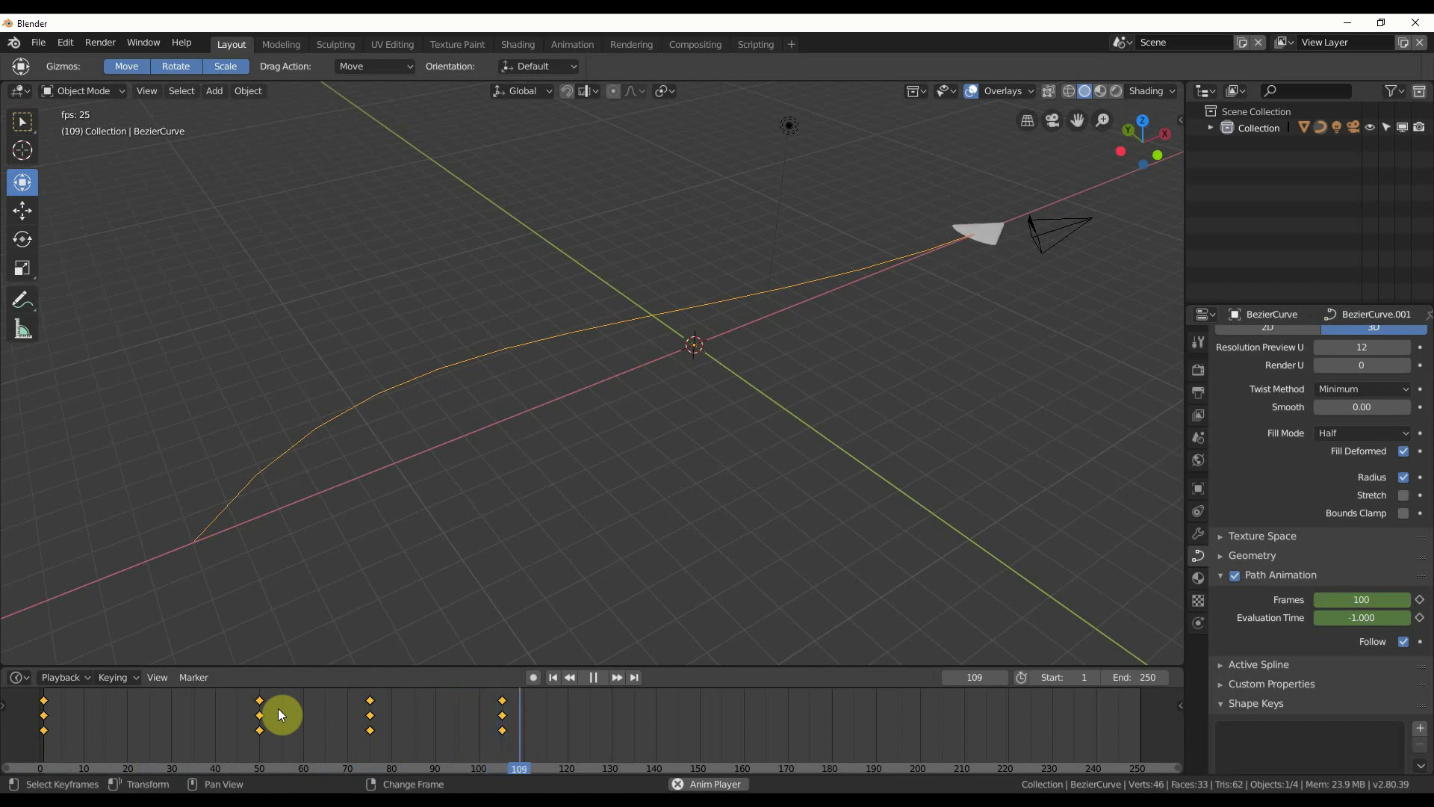
key(space)
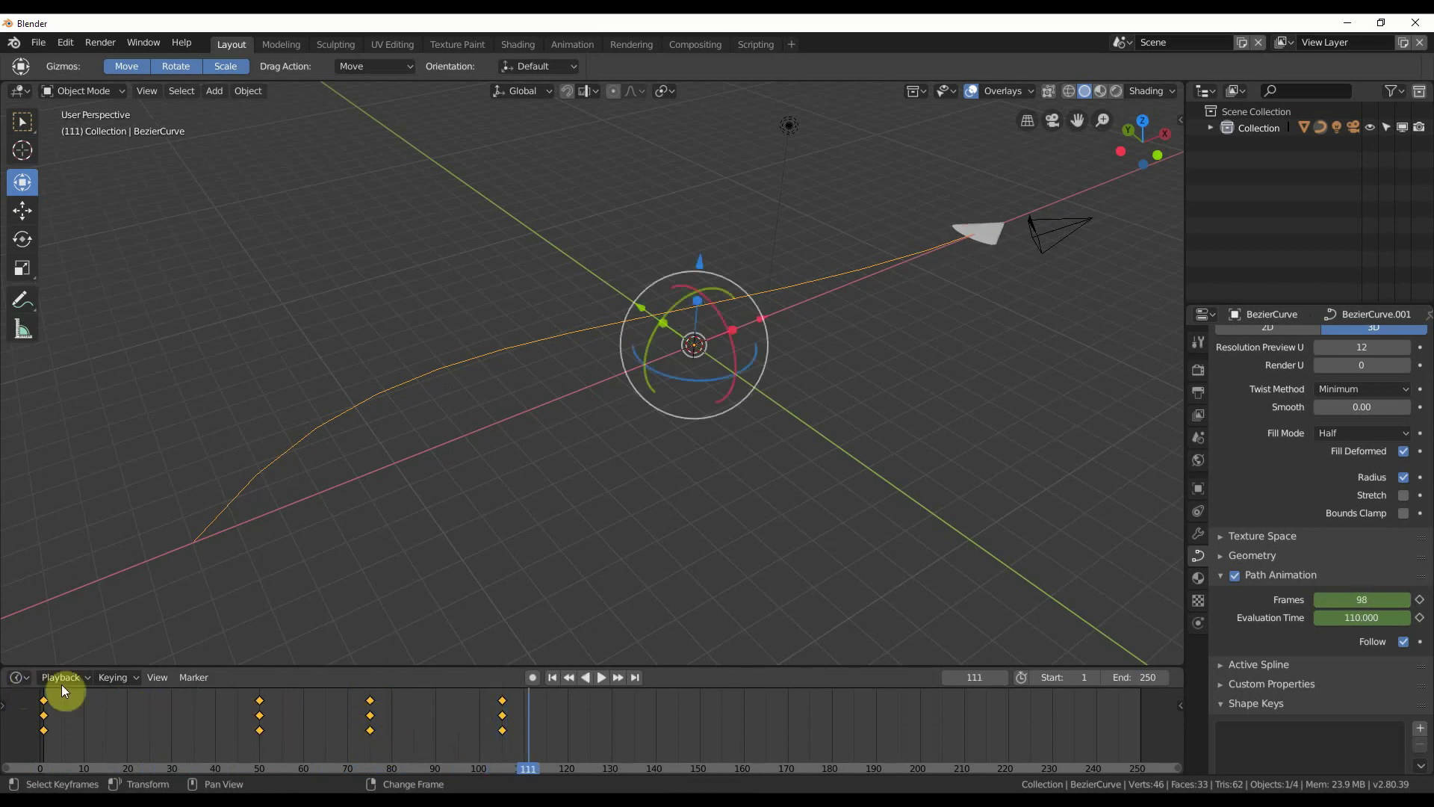
Step: Turn the timeline into a taller Graph Editor and frame BezierCurve.001's Path Length channel
click(20, 677)
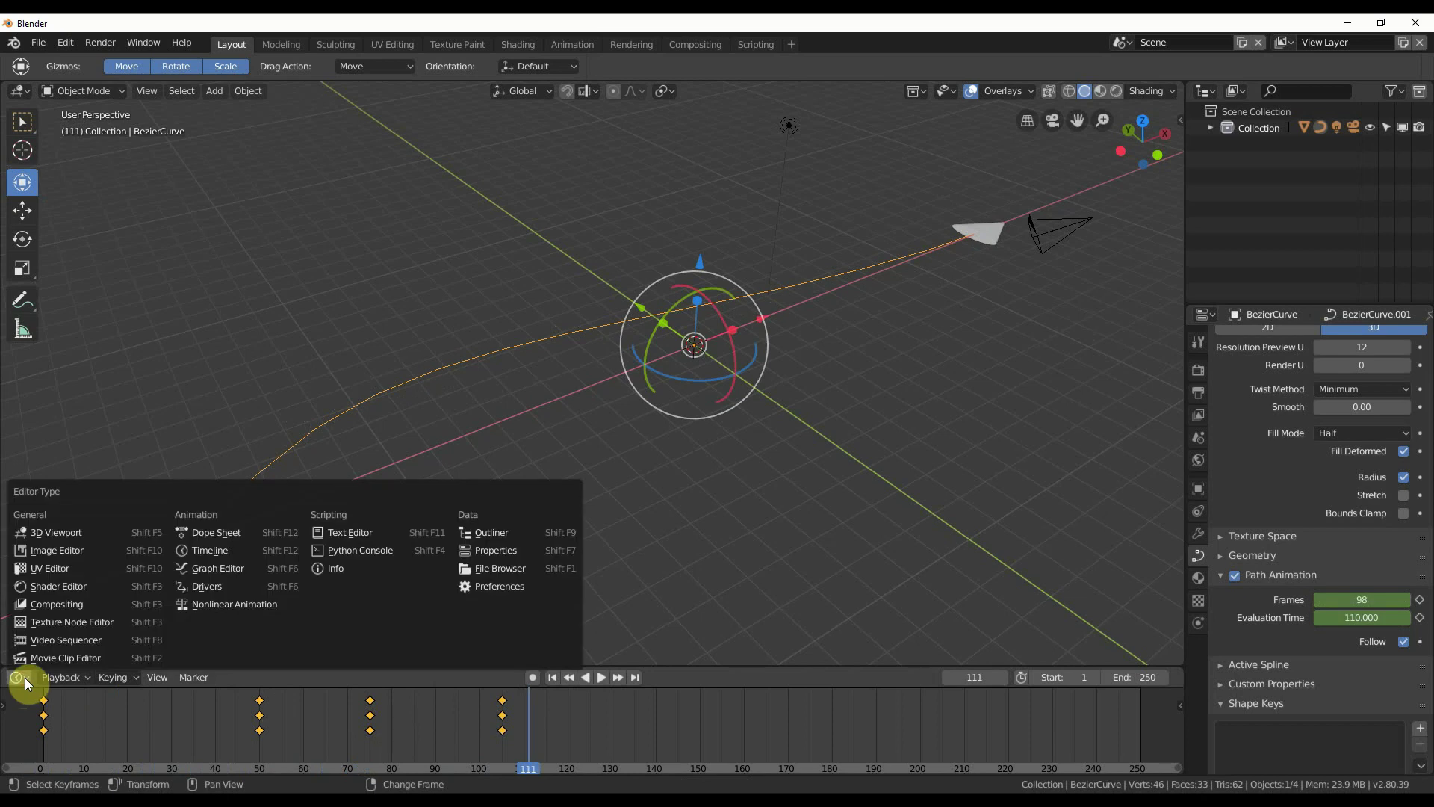
click(204, 567)
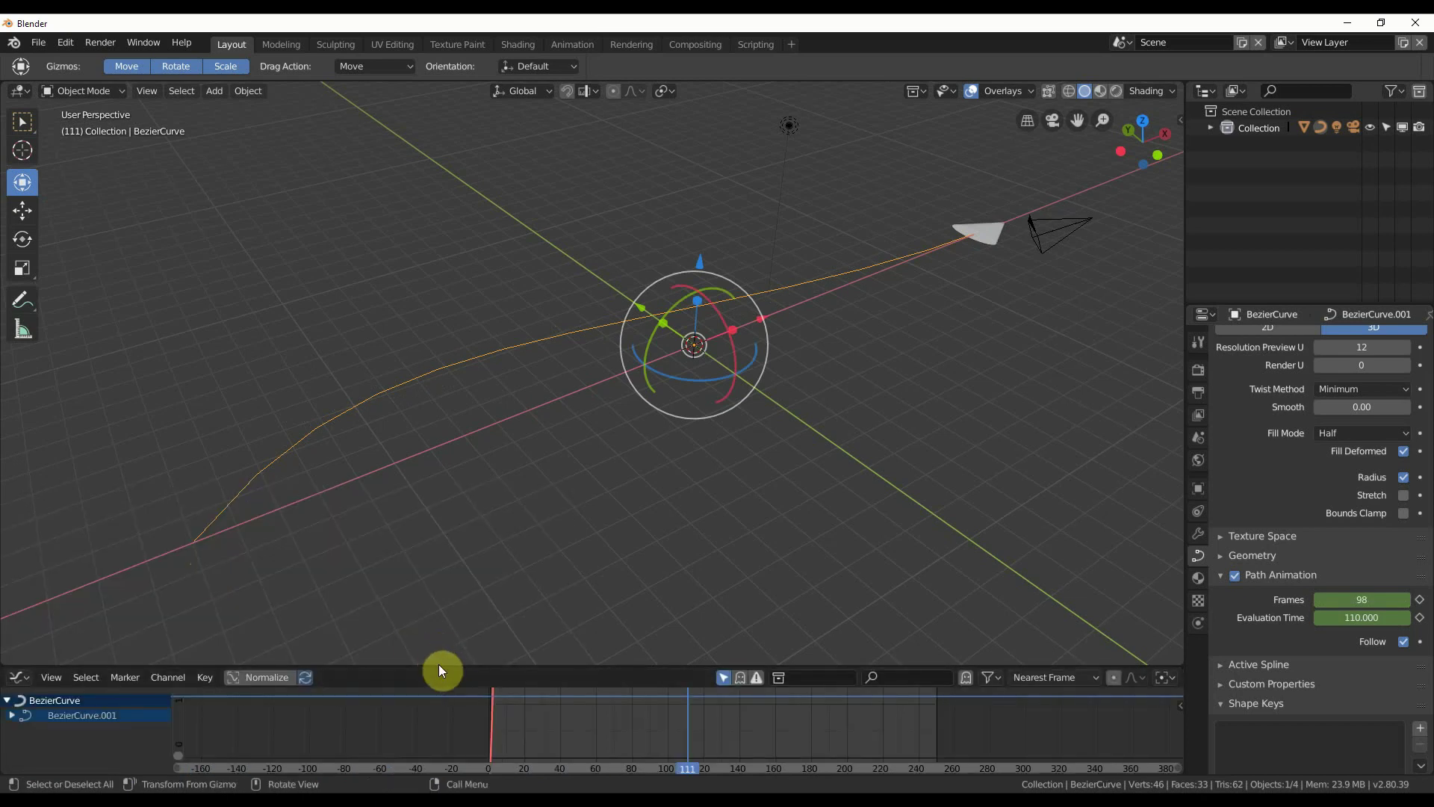
drag(441, 666, 432, 514)
click(11, 567)
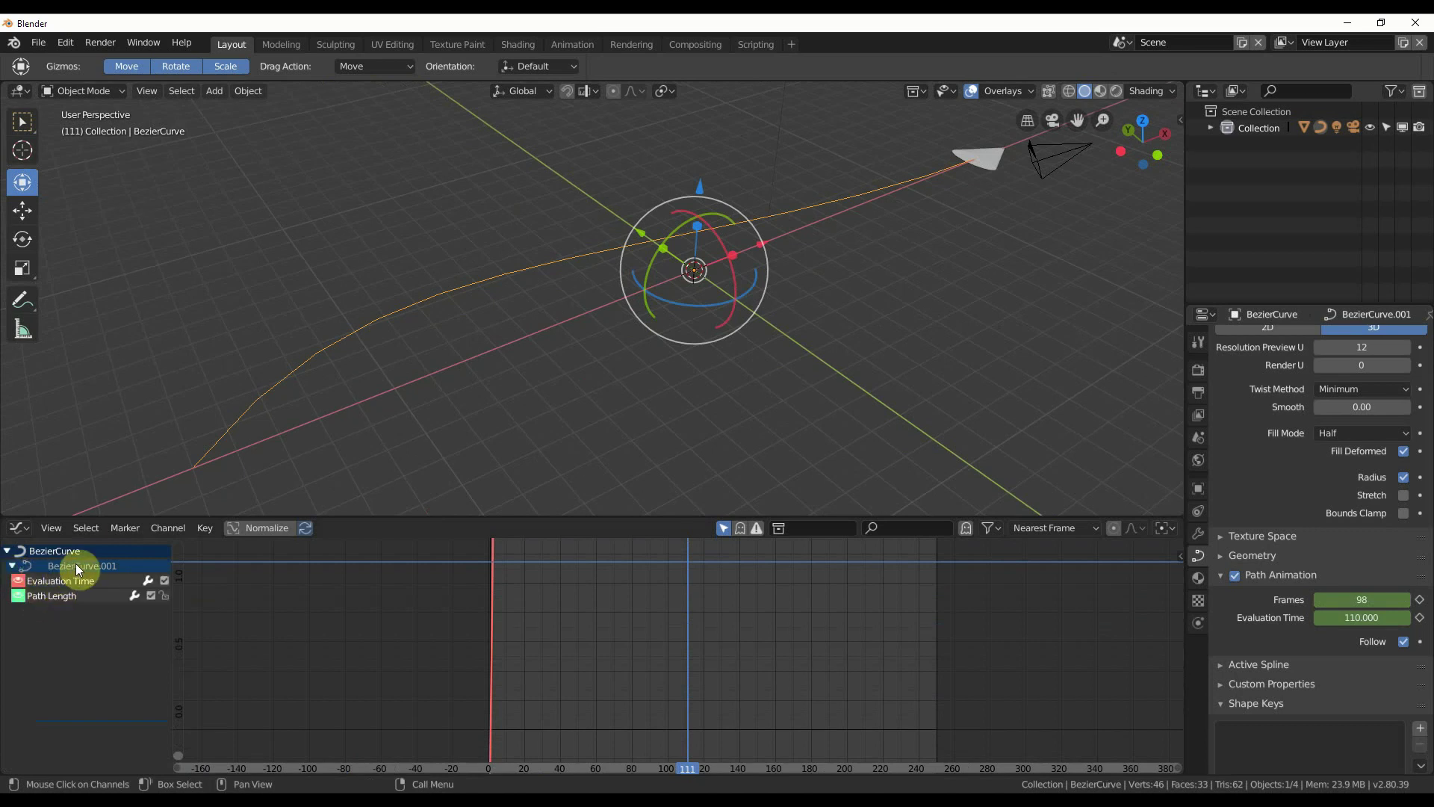
click(43, 592)
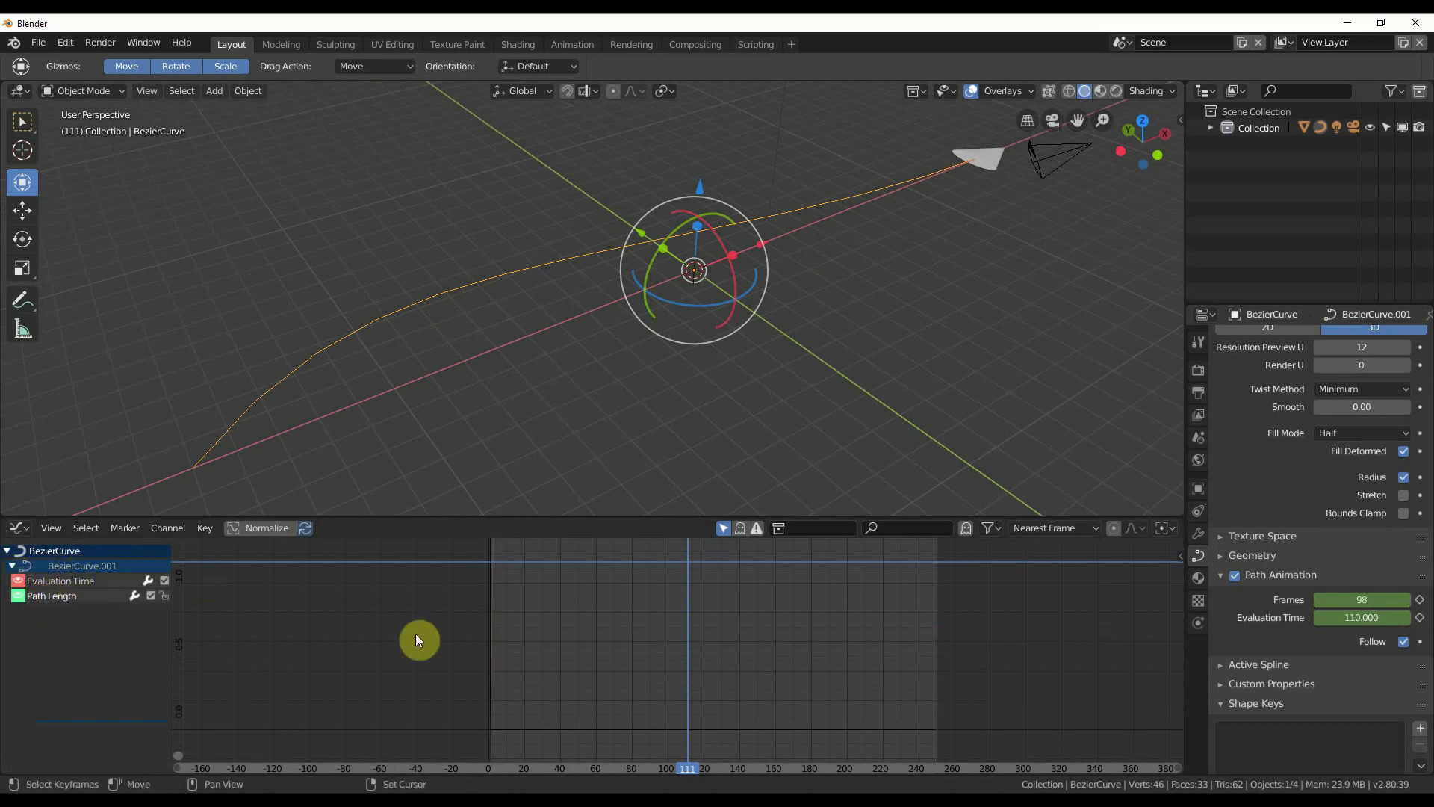
key(Home)
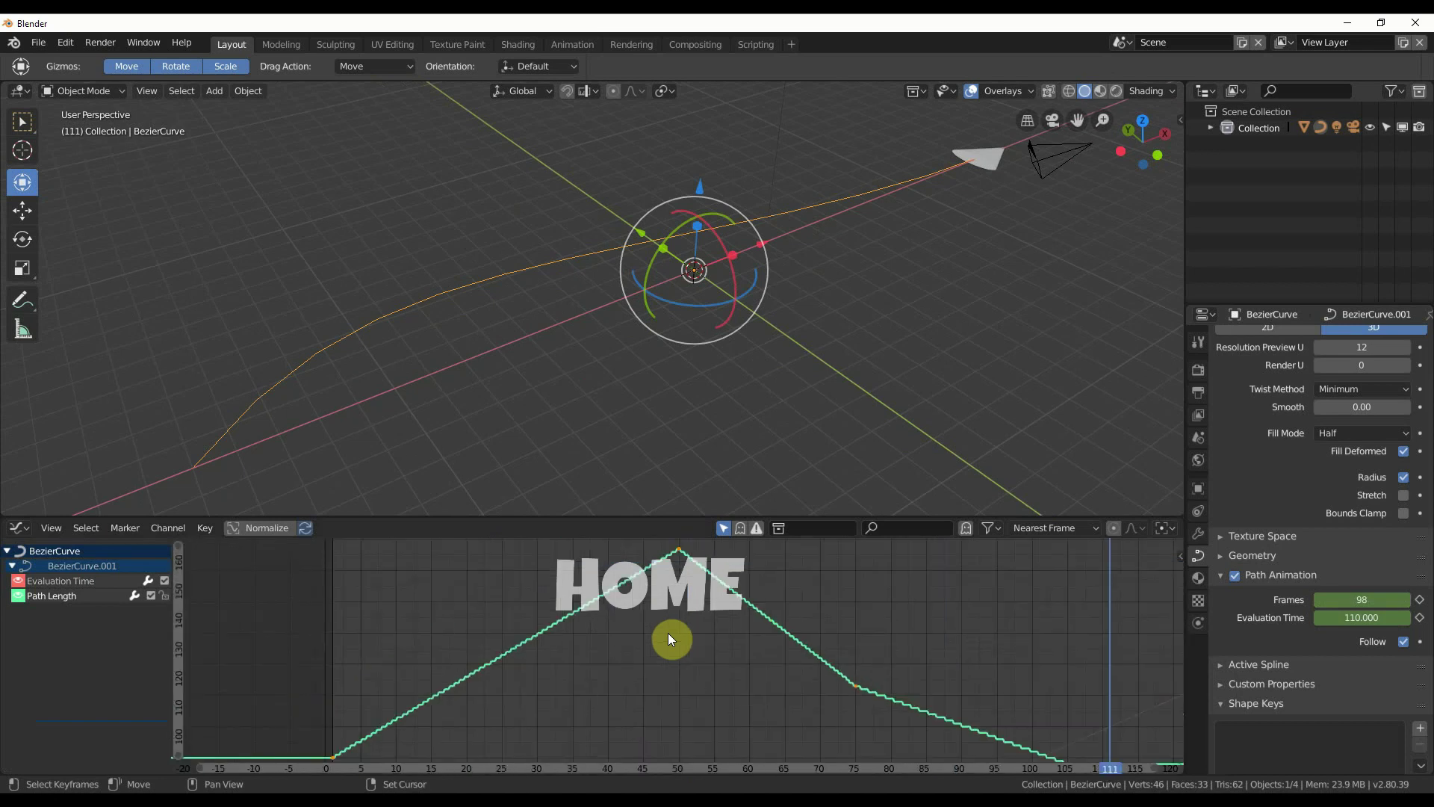
scroll(597, 656, down, 2)
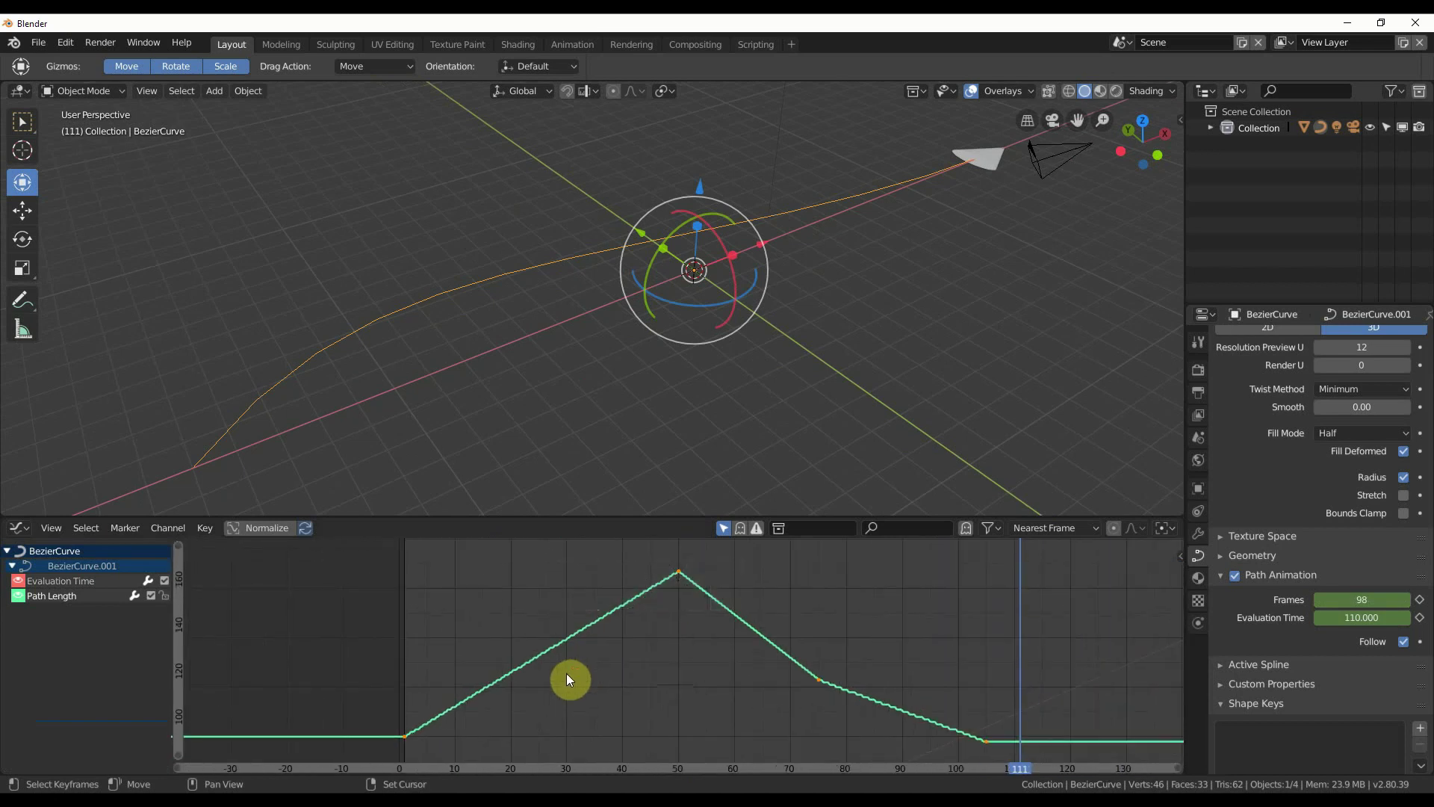
scroll(566, 674, down, 1)
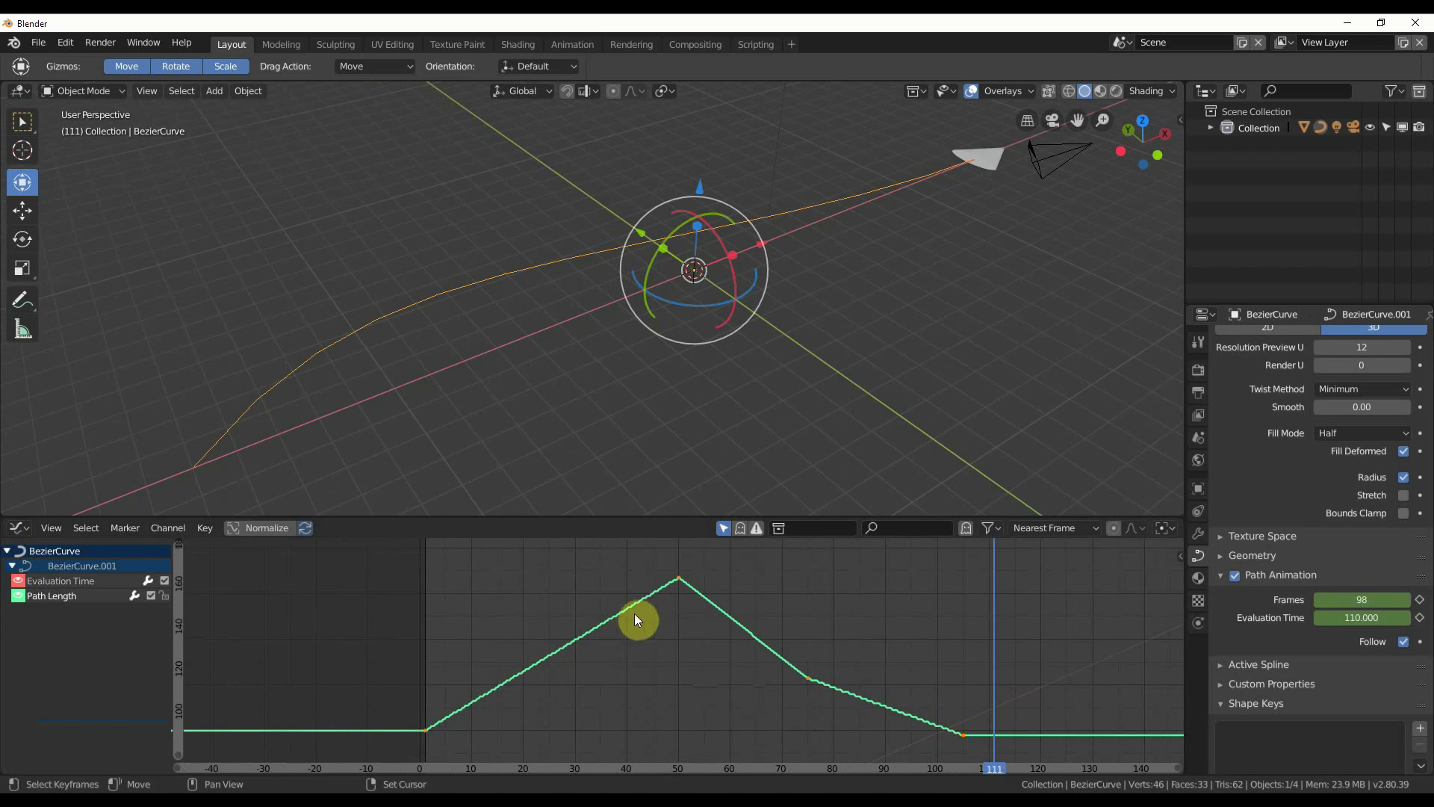
Step: Lower the Path Length peak keyframe so Frames reads 118 at frame 43, then select all keys
drag(678, 576, 652, 688)
right_drag(652, 689, 642, 624)
key(g)
click(666, 719)
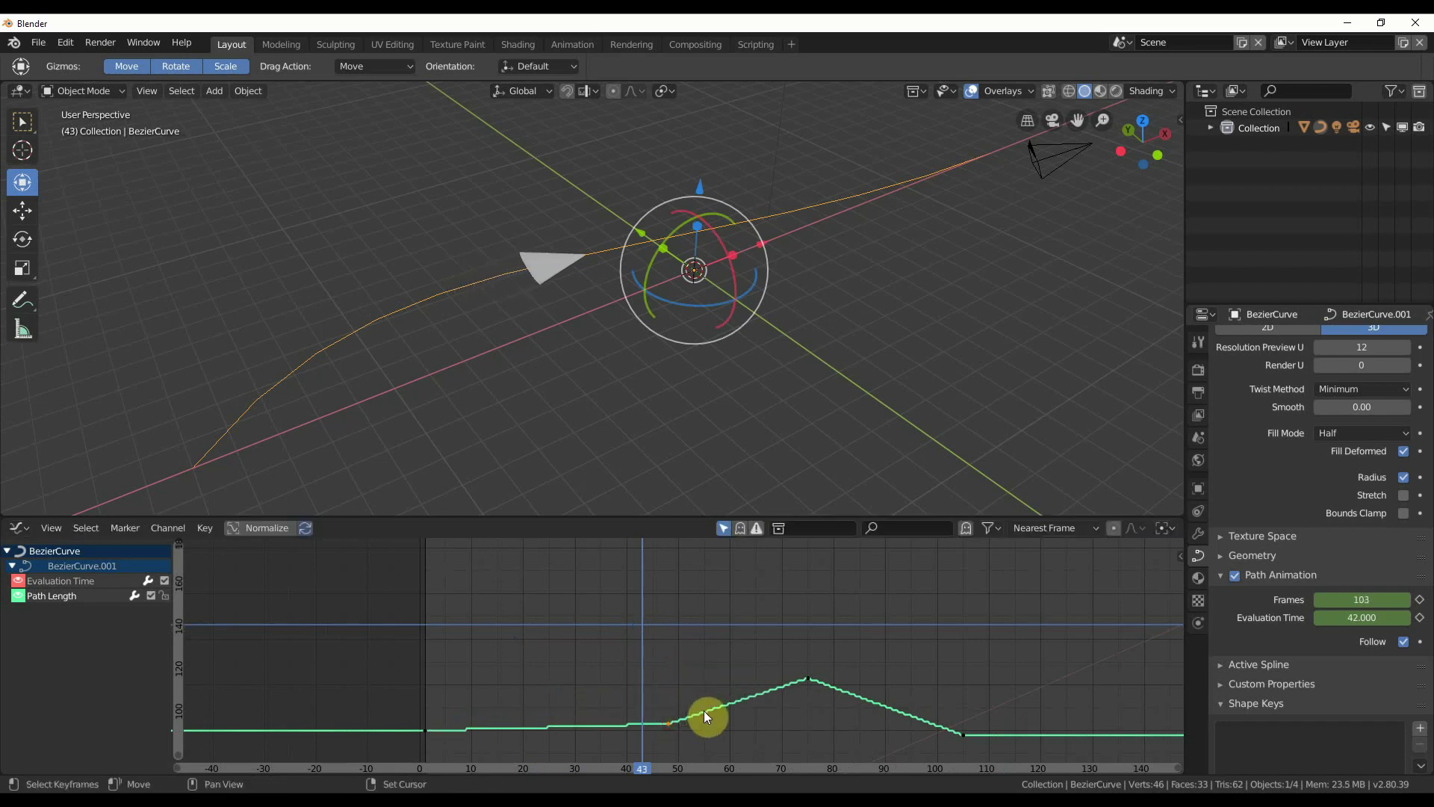
key(g)
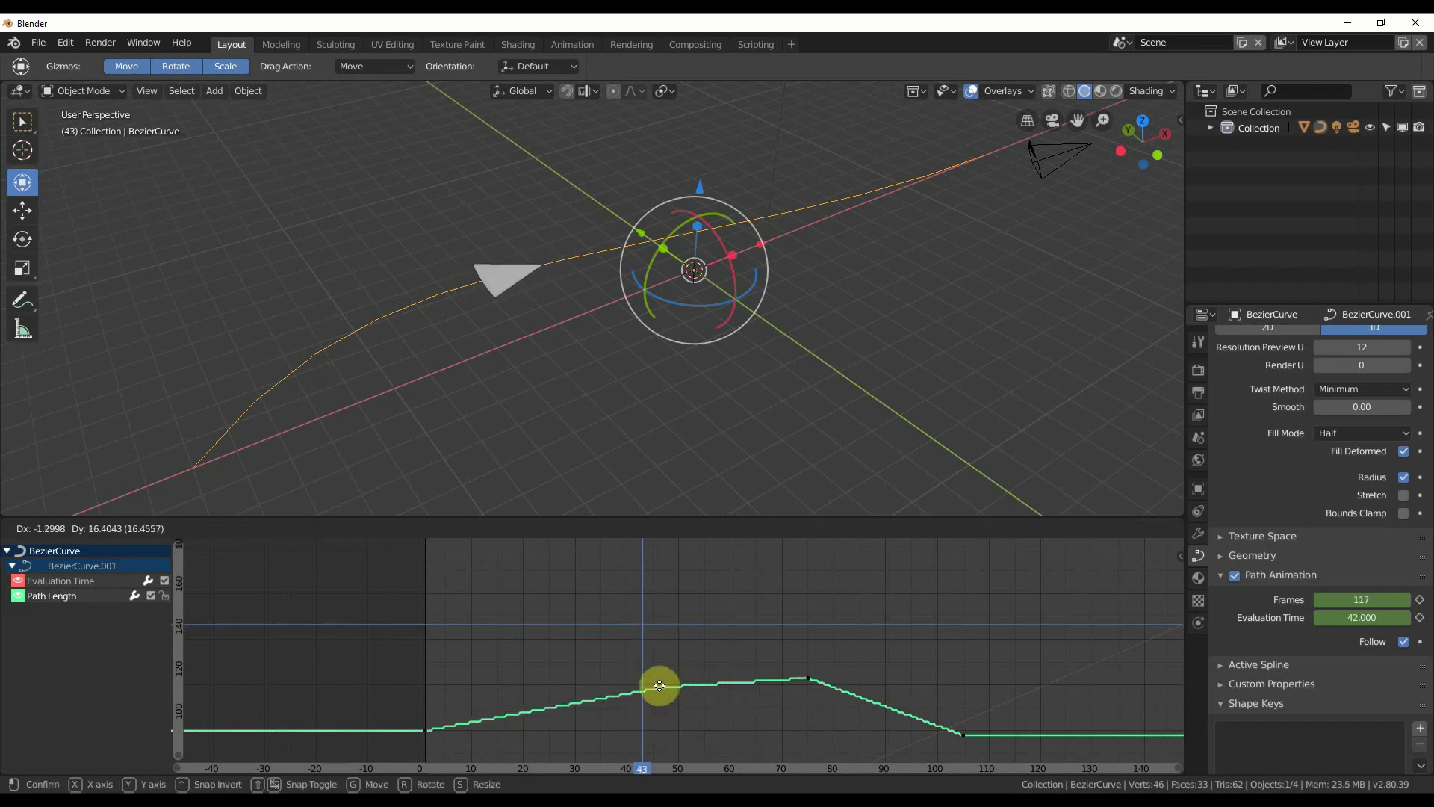
click(659, 686)
key(a)
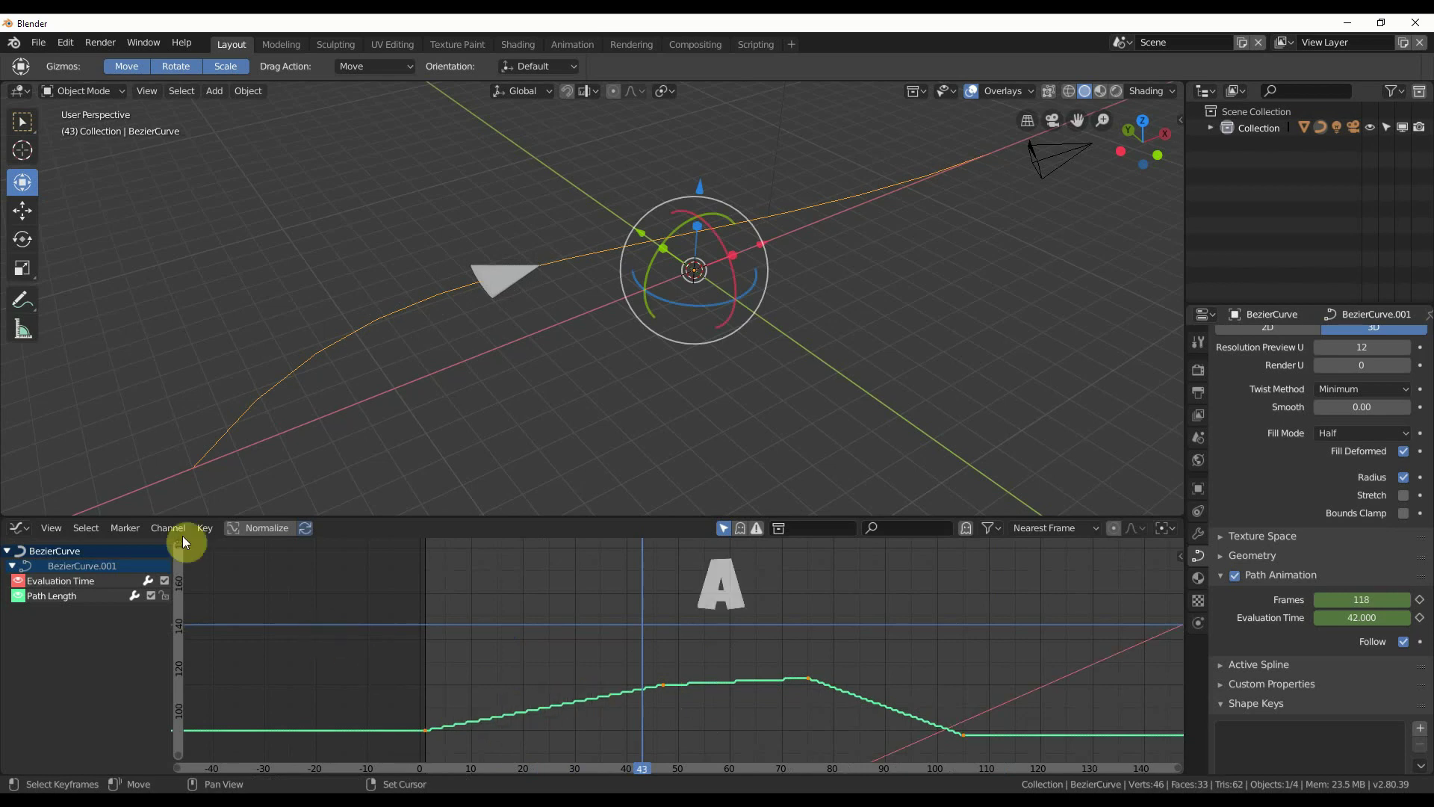
Step: Set all selected Path Length keys to Bezier interpolation
click(205, 528)
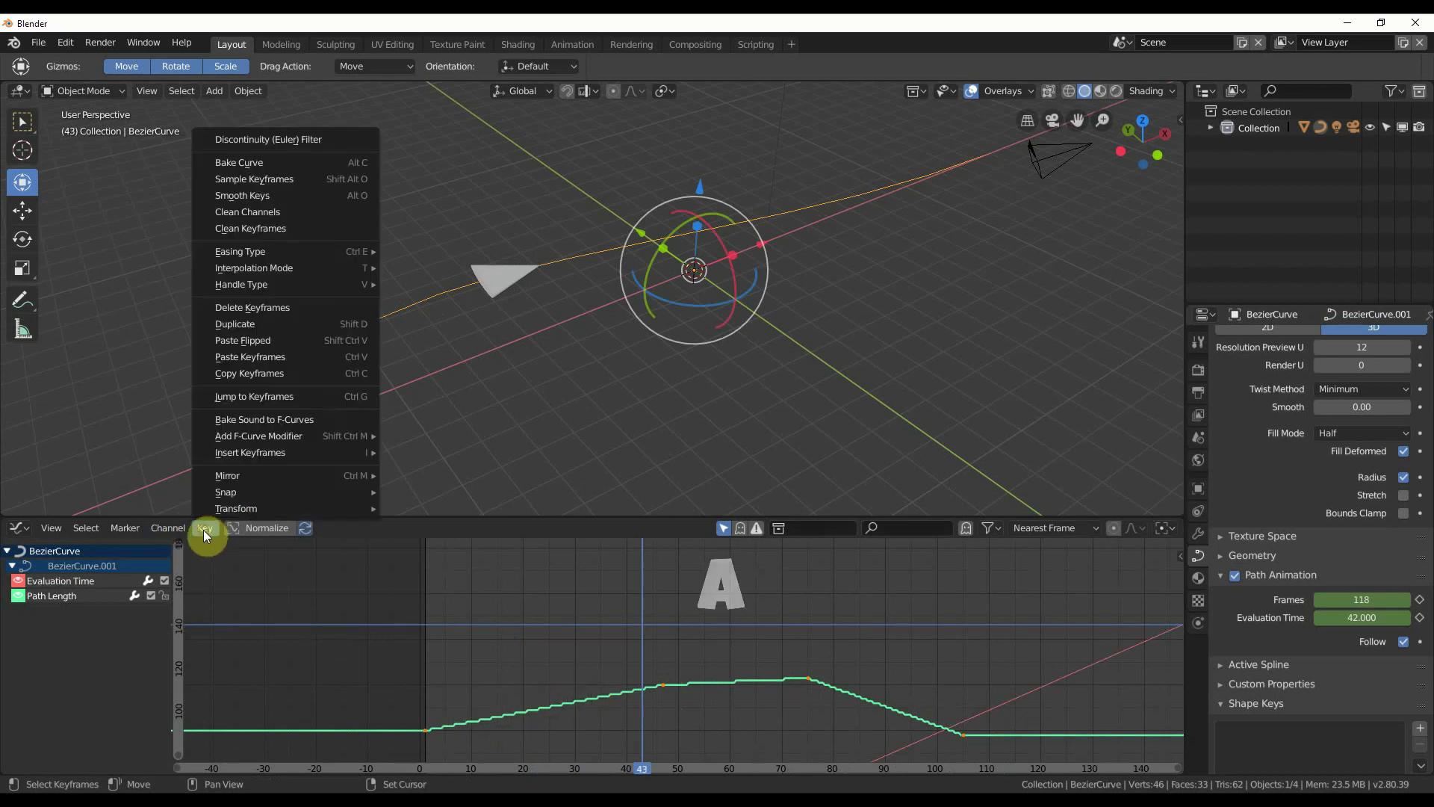
mouse_move(276, 267)
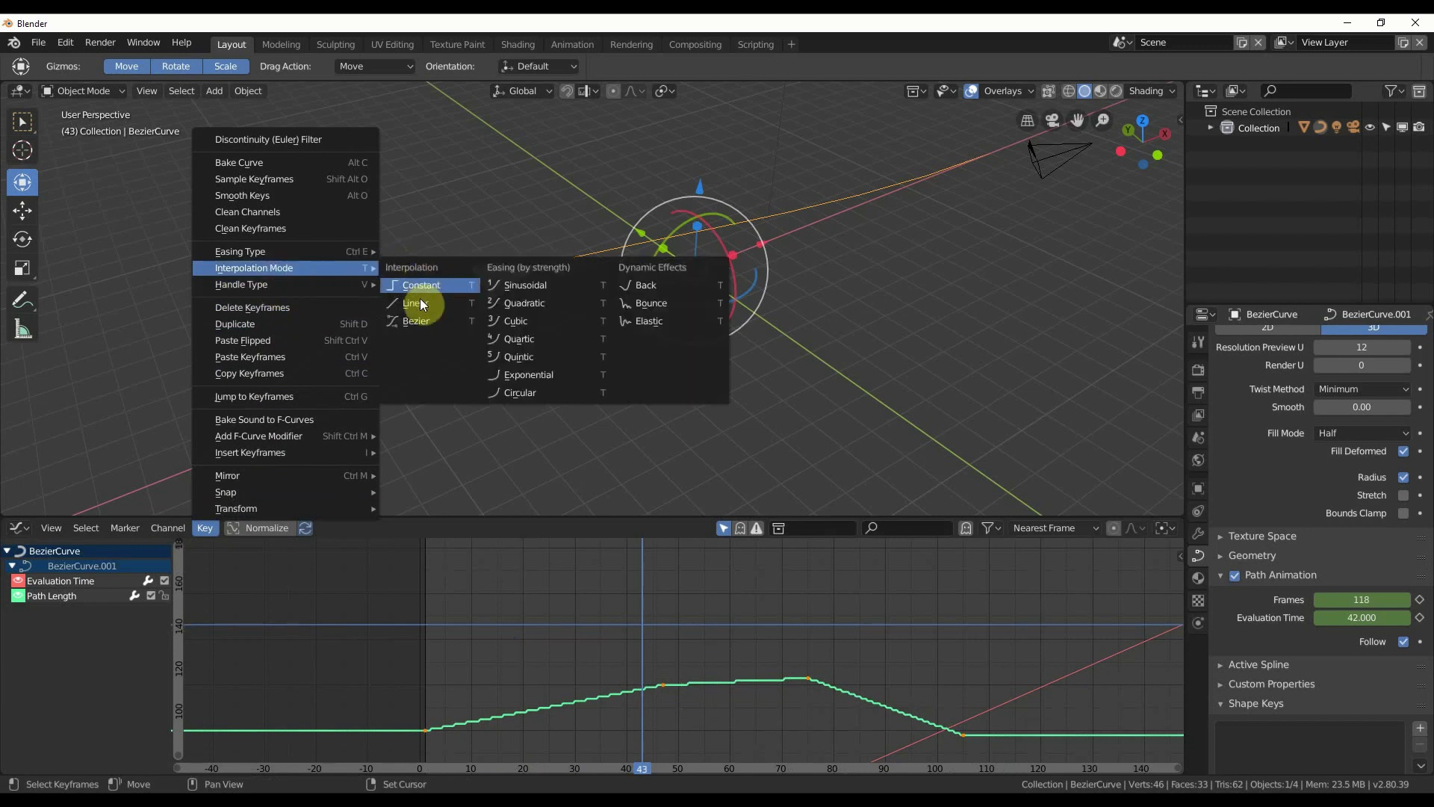
click(416, 320)
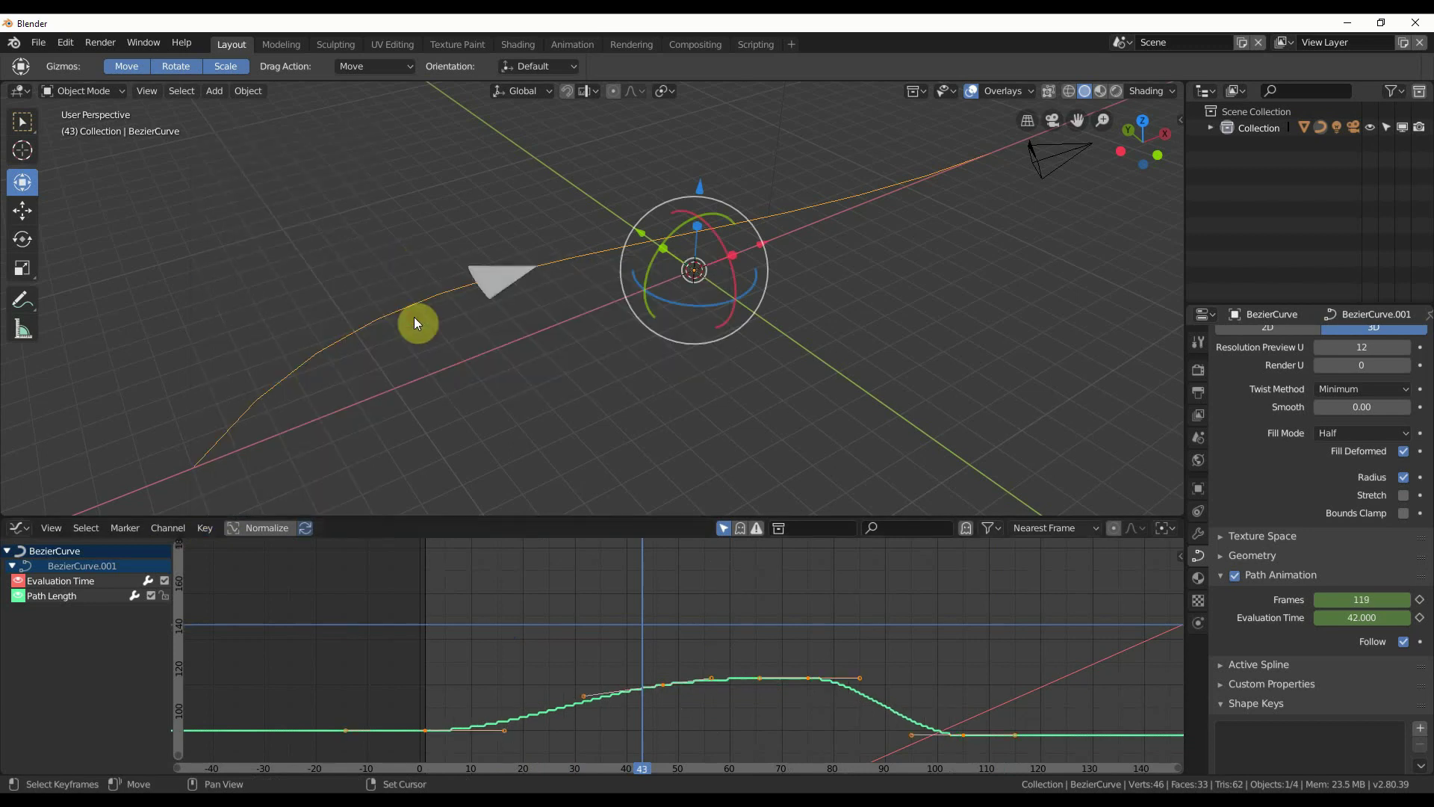
Step: Reposition individual keyframes on the curve and preview the motion
click(807, 678)
key(g)
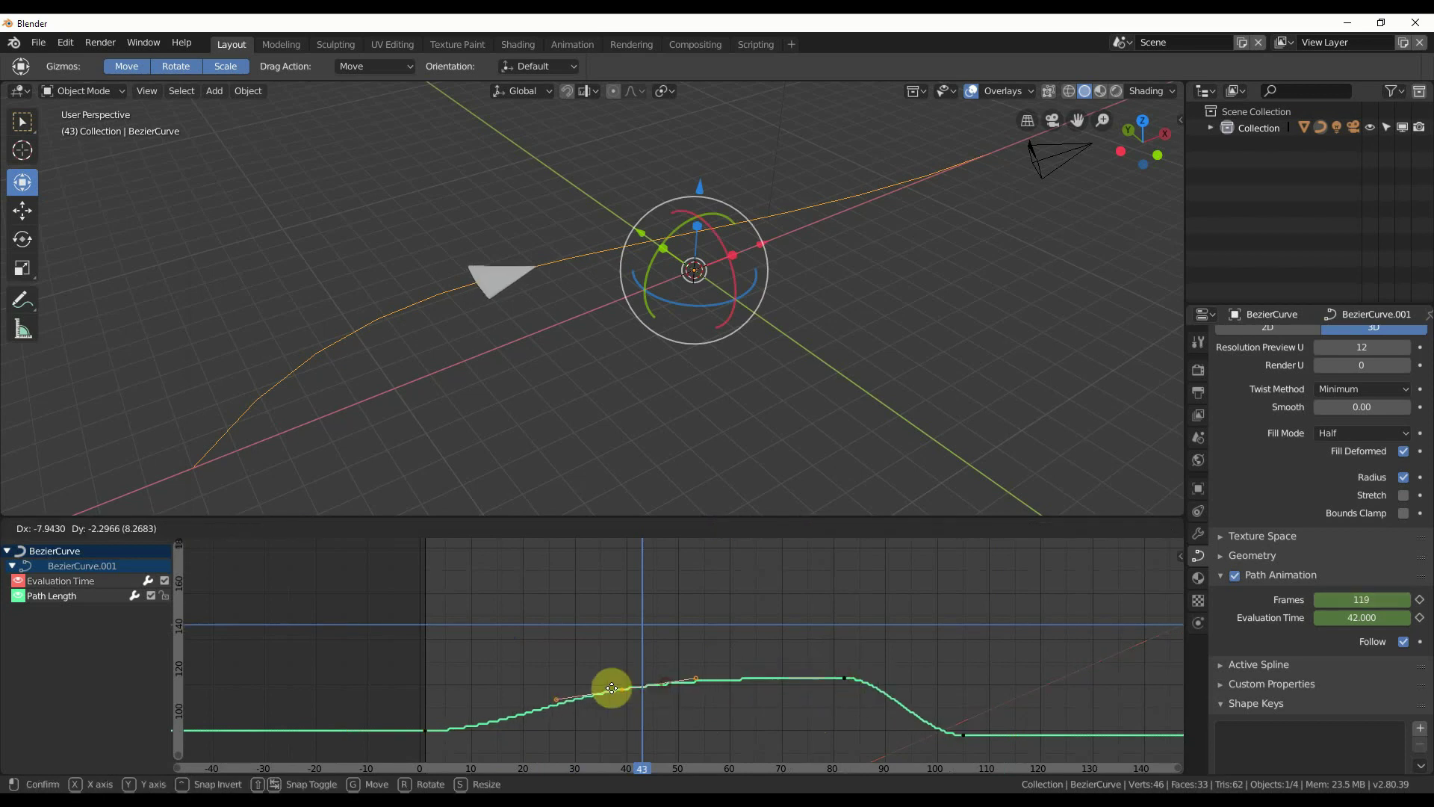
click(575, 706)
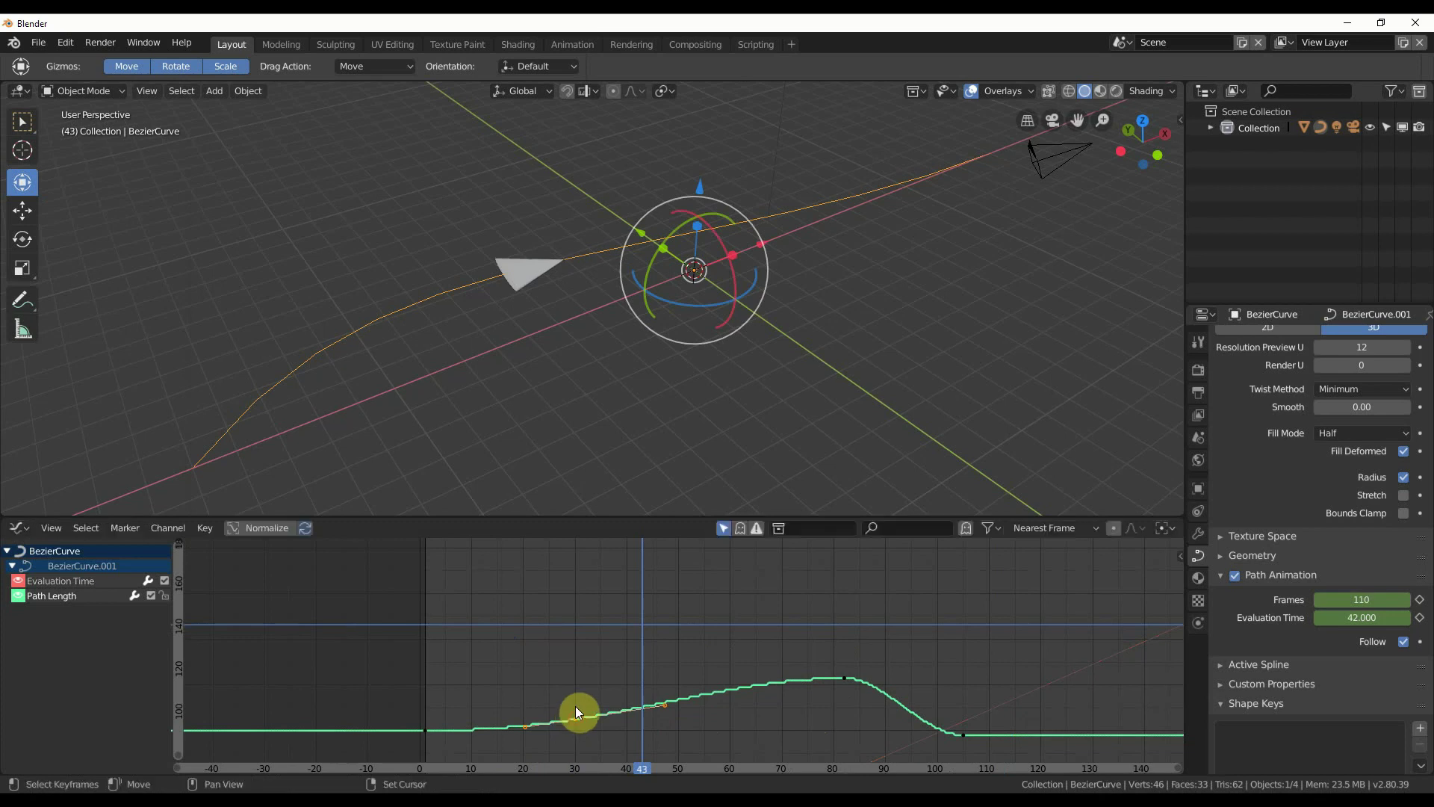
right_drag(458, 580, 652, 577)
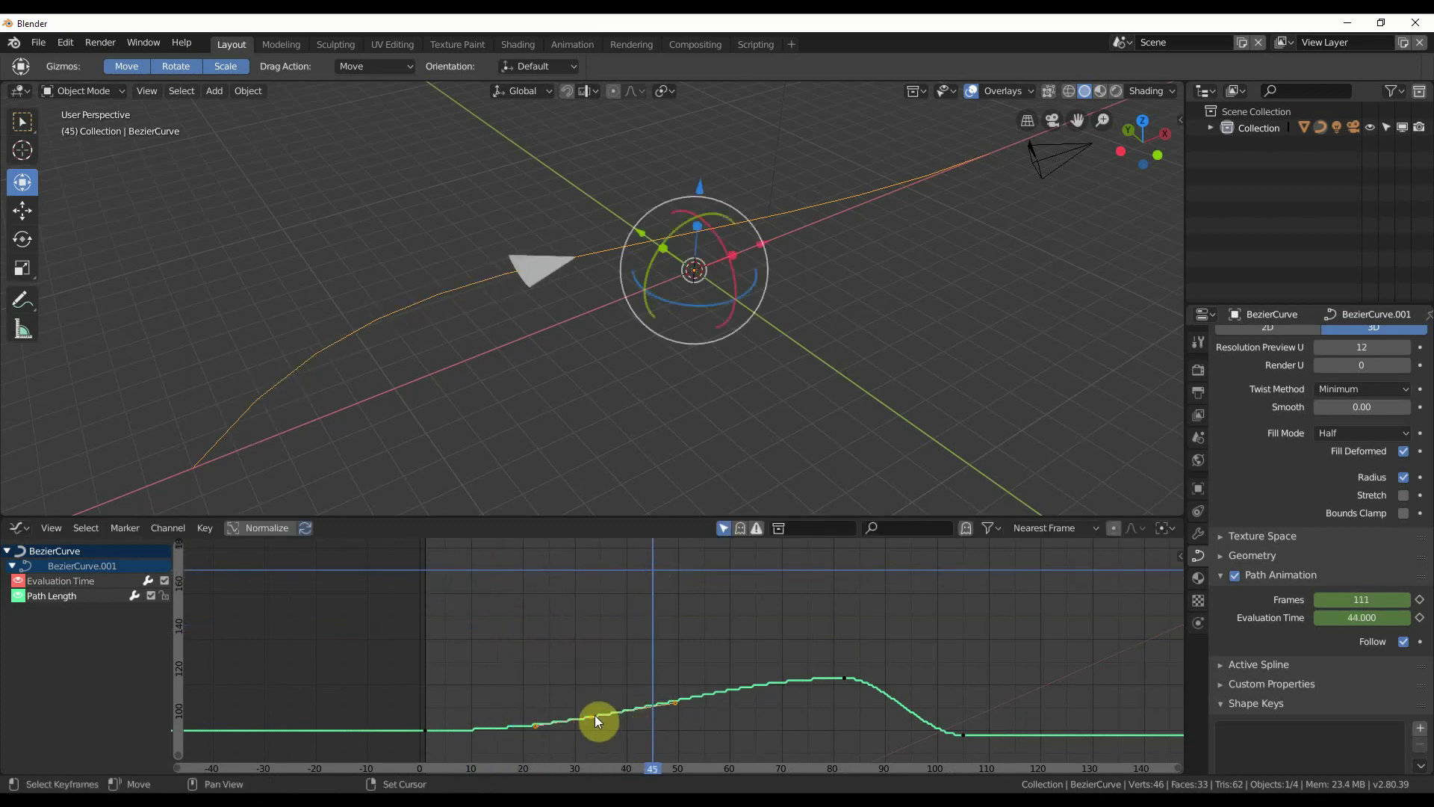
key(g)
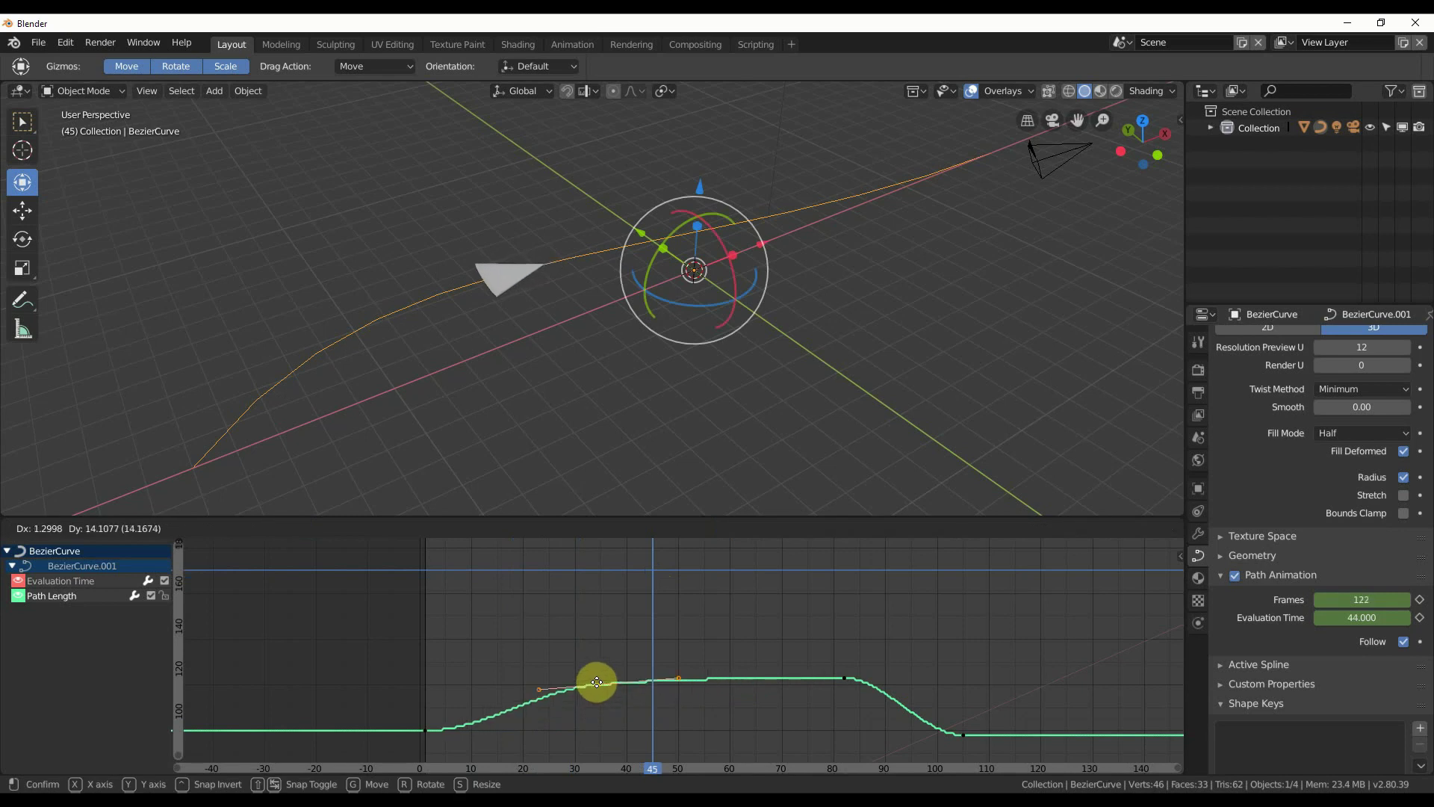
click(597, 682)
key(space)
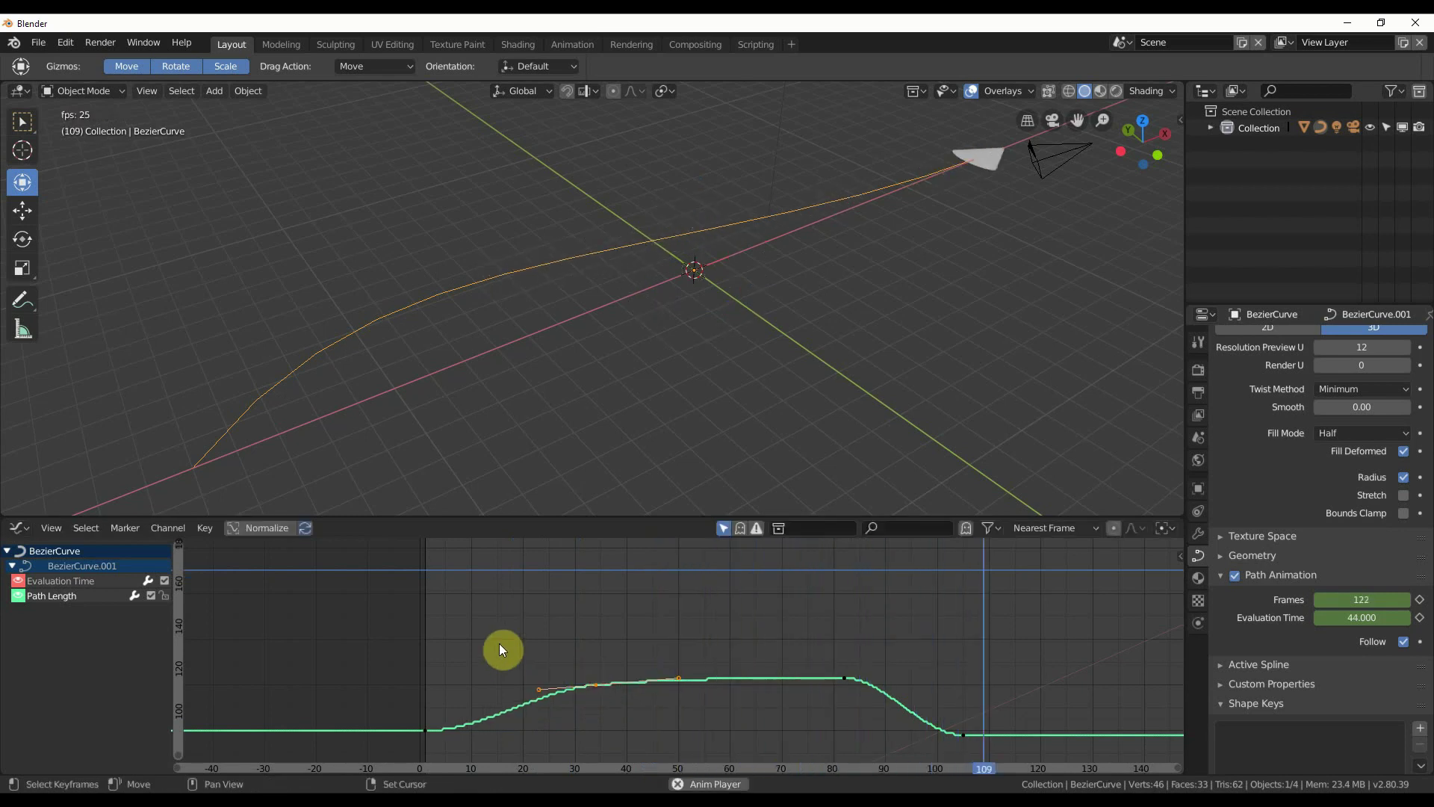
key(space)
Step: Pull a keyframe handle down to soften the ramp and replay, stopping at frame 116
right_click(492, 611)
key(space)
key(space)
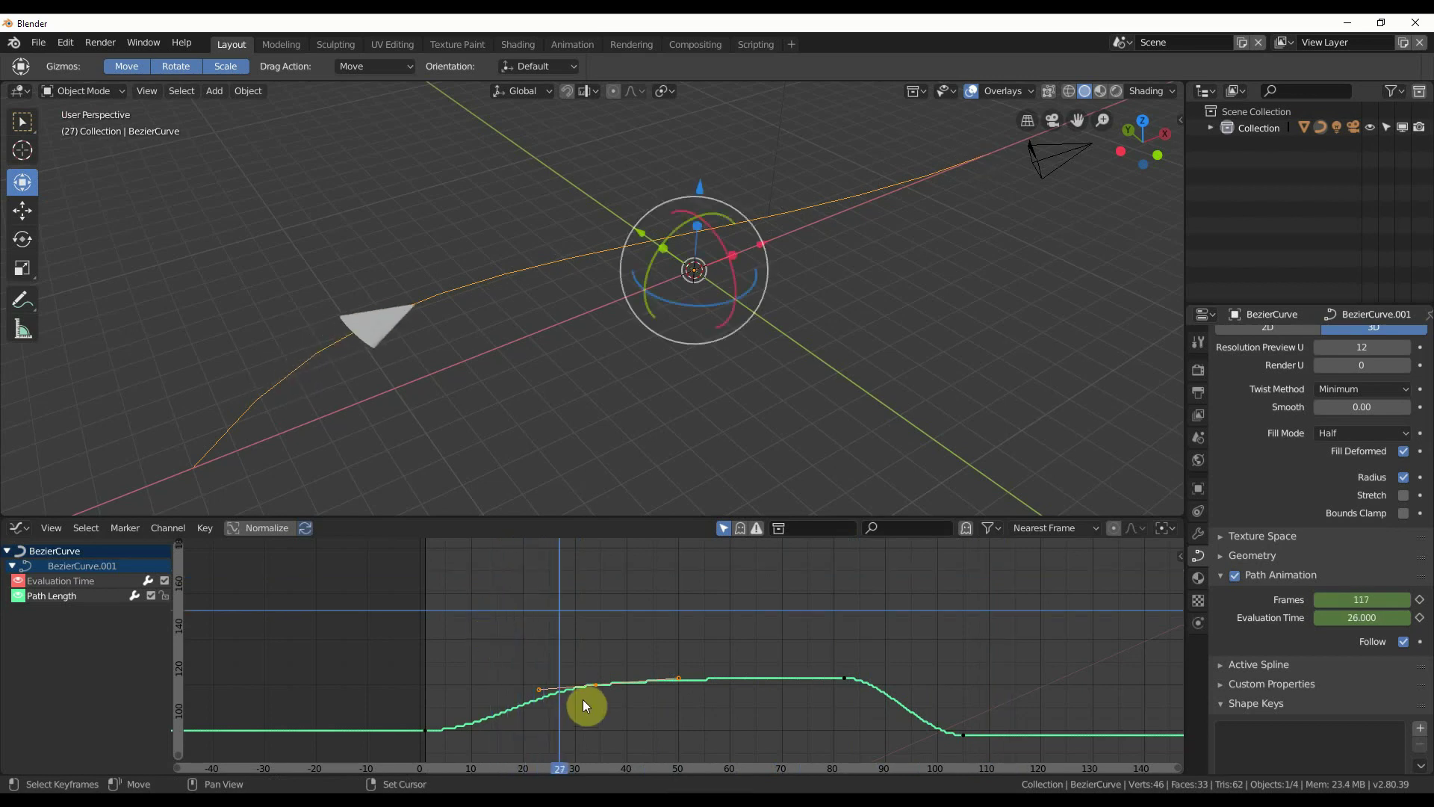
drag(534, 691, 545, 722)
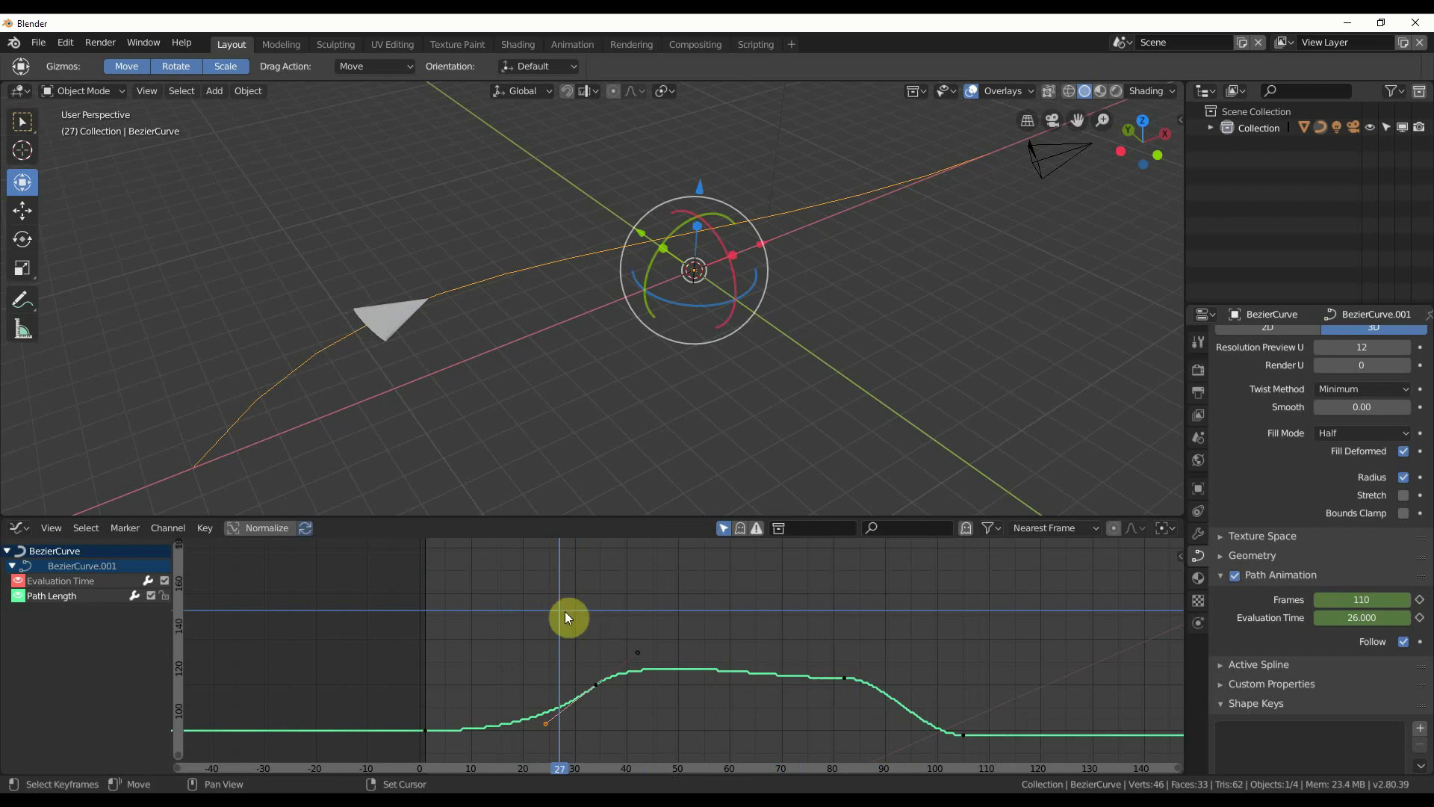
right_click(442, 579)
key(space)
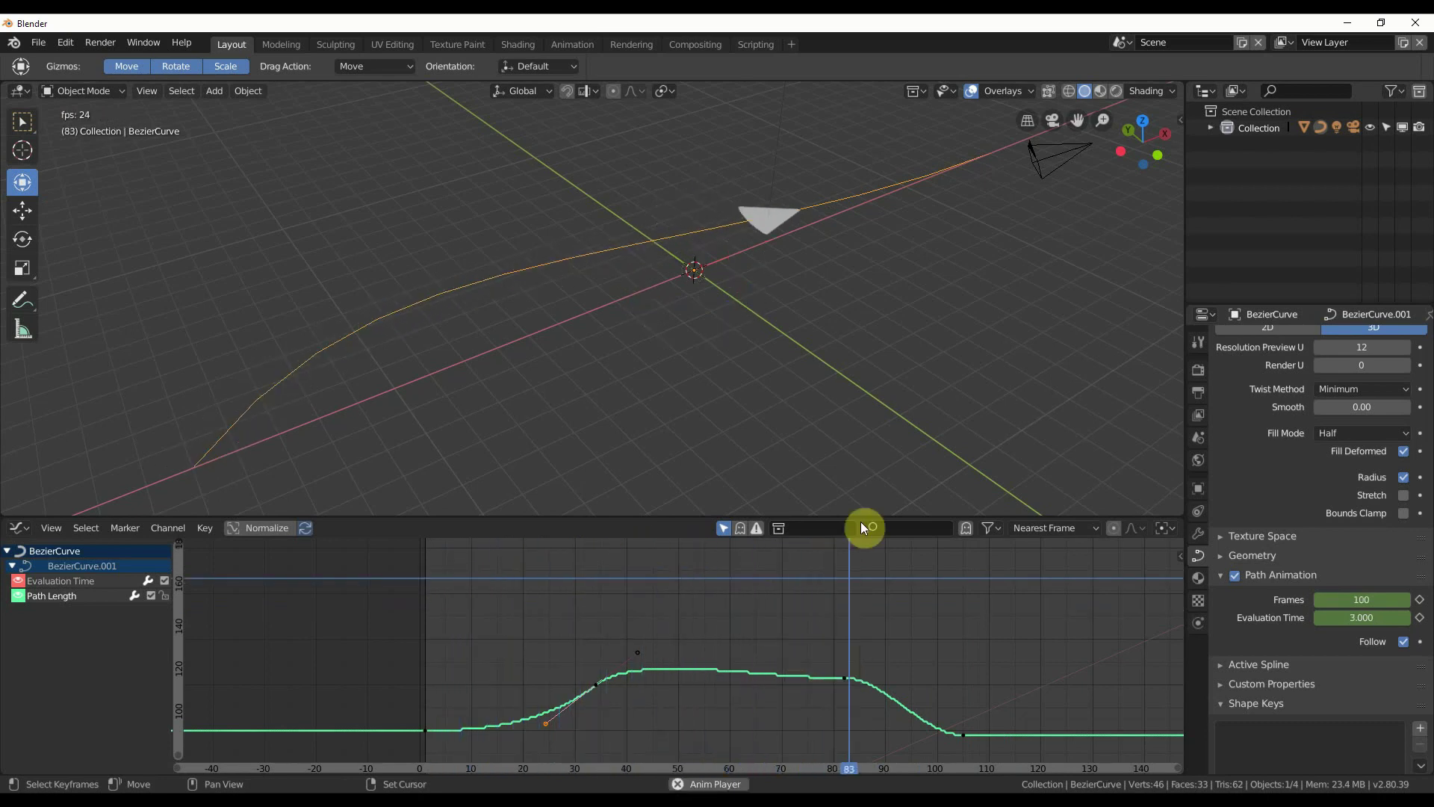
key(space)
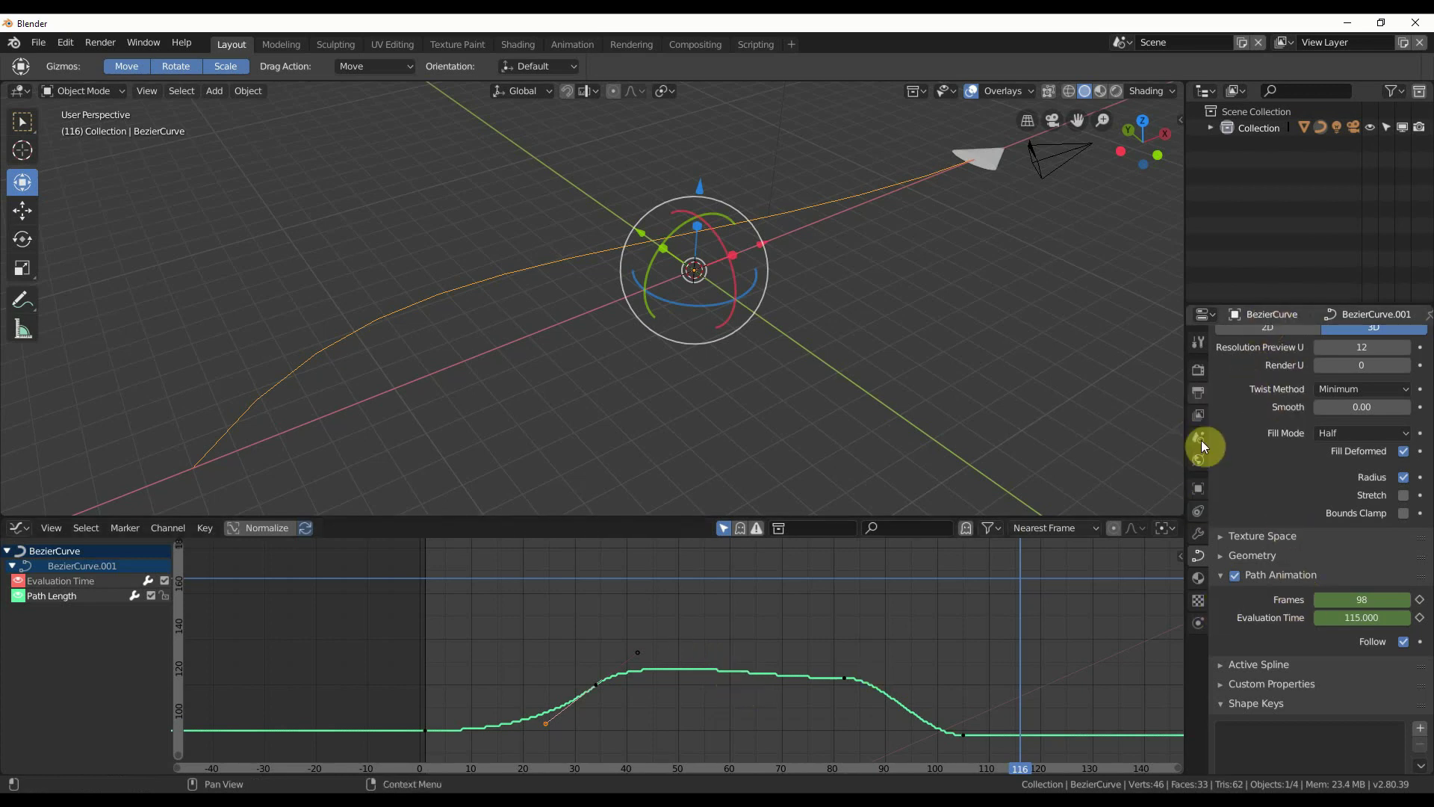
click(1198, 510)
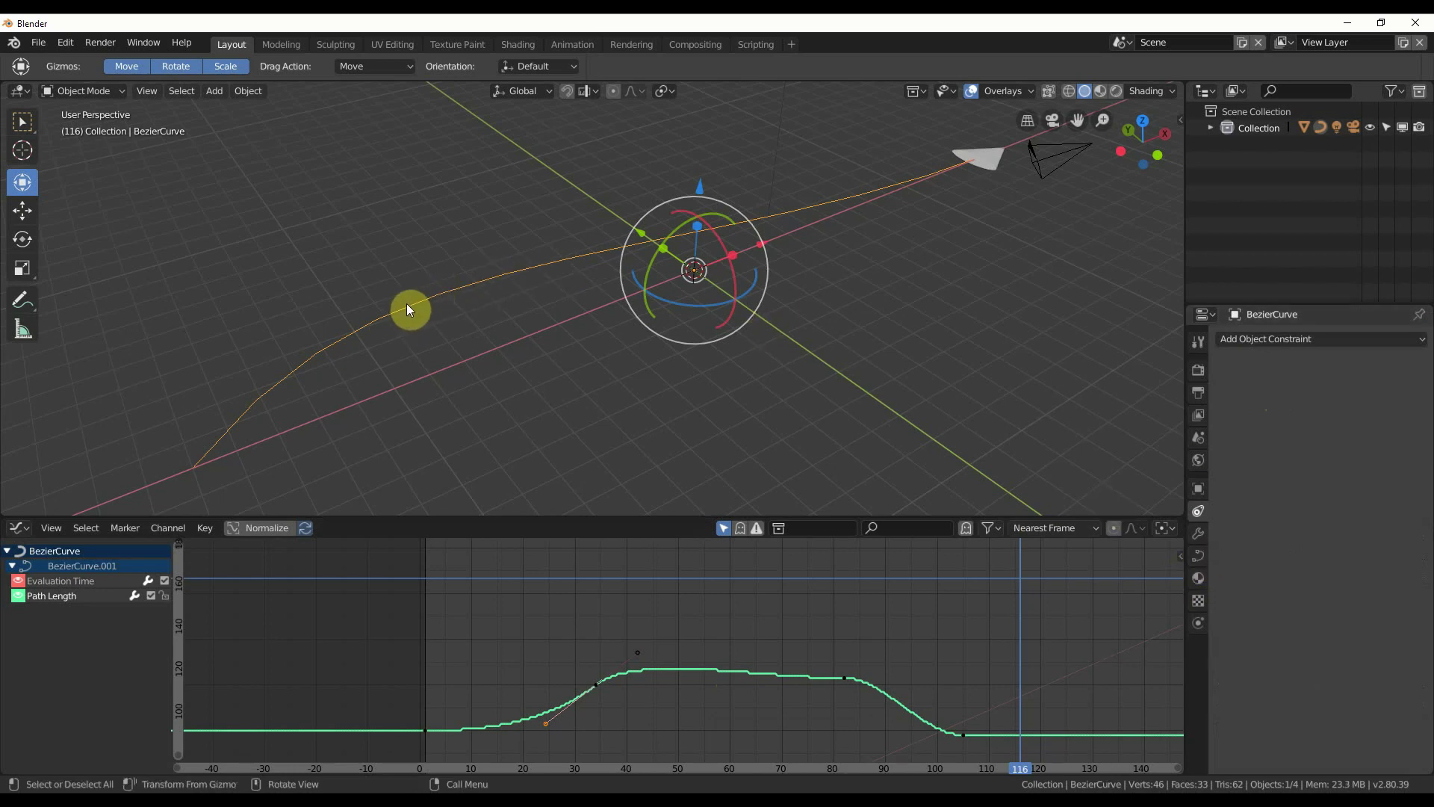
click(1197, 557)
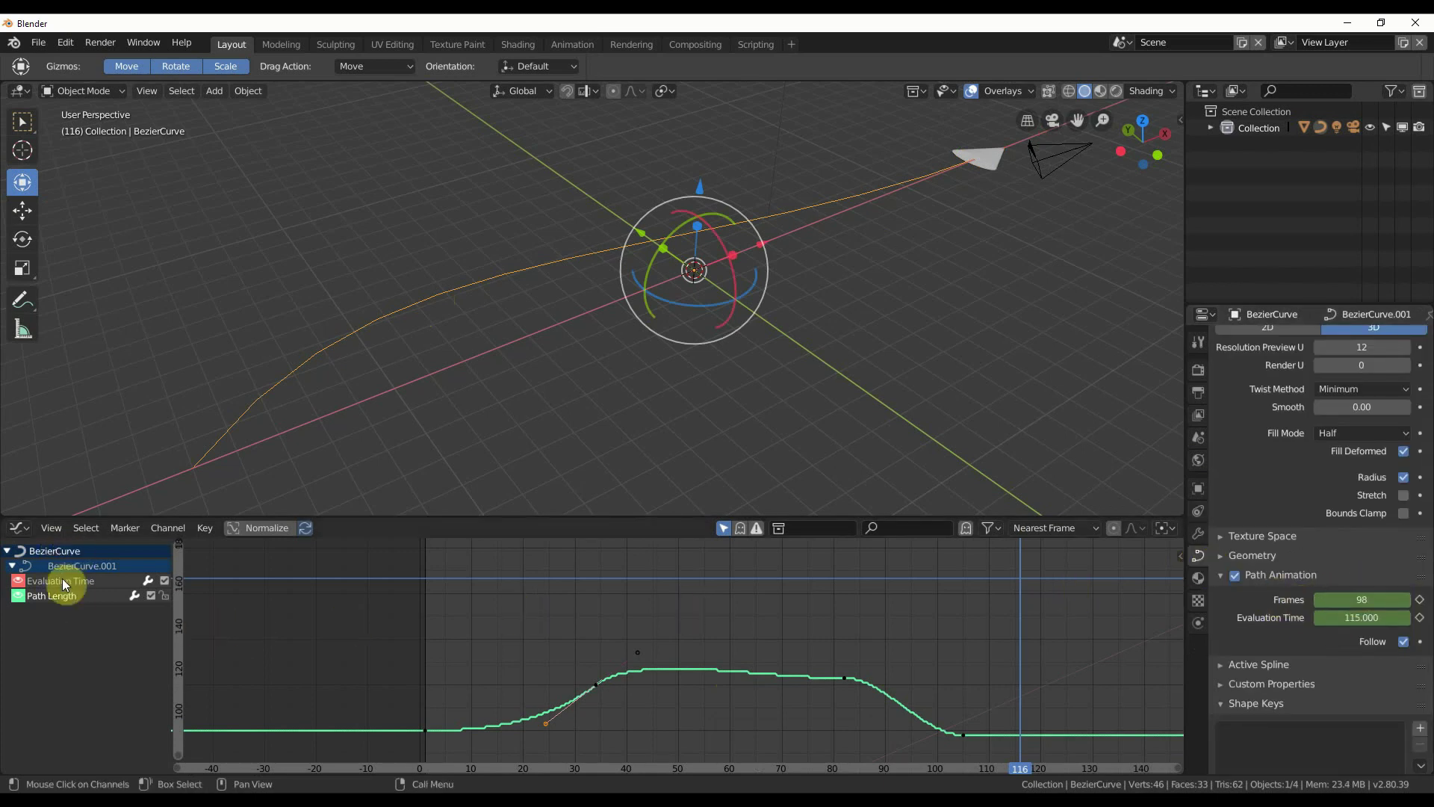
click(24, 534)
click(596, 713)
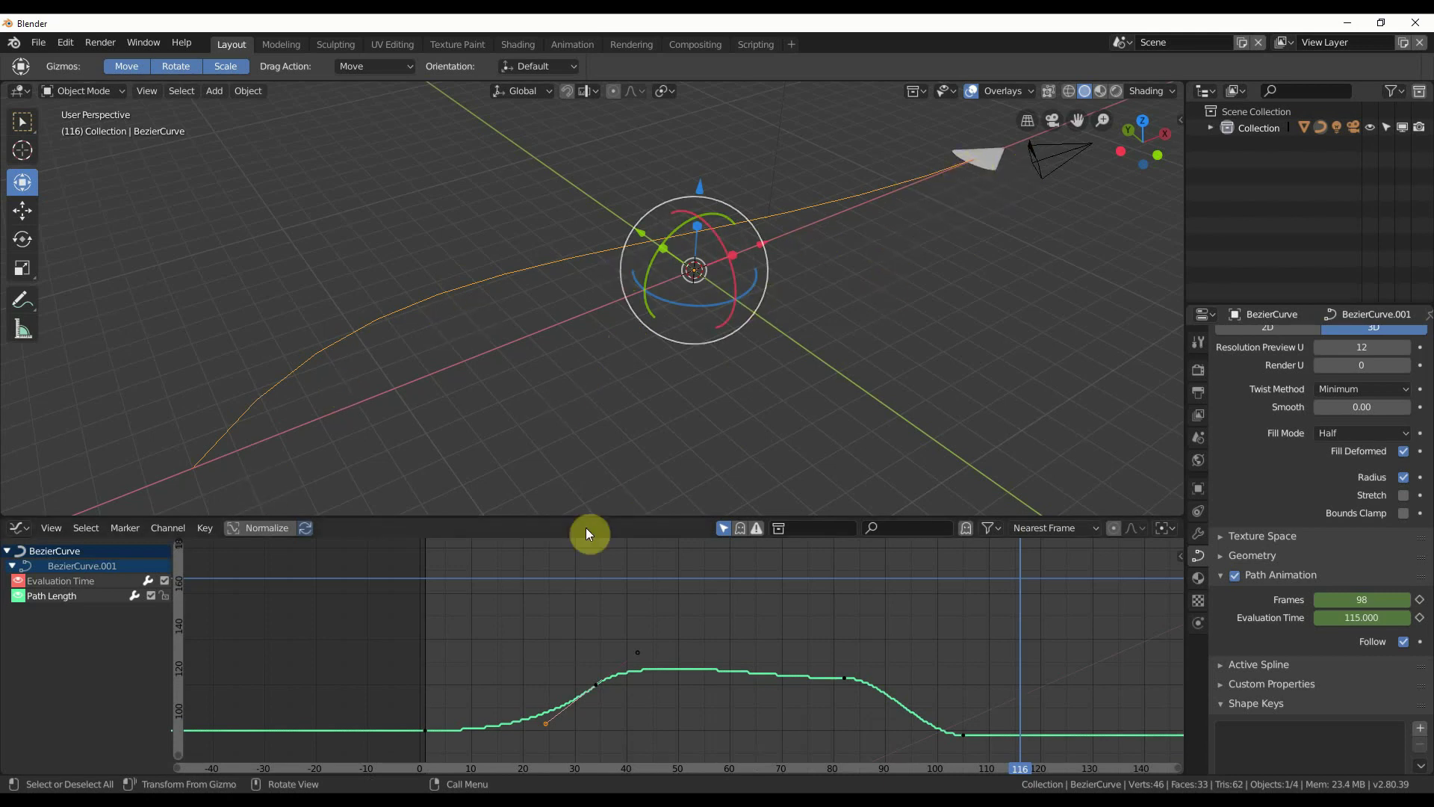
Step: Drag the Graph Editor border down to enlarge the 3D view, then open the Object context menu
drag(585, 515, 585, 659)
right_click(744, 285)
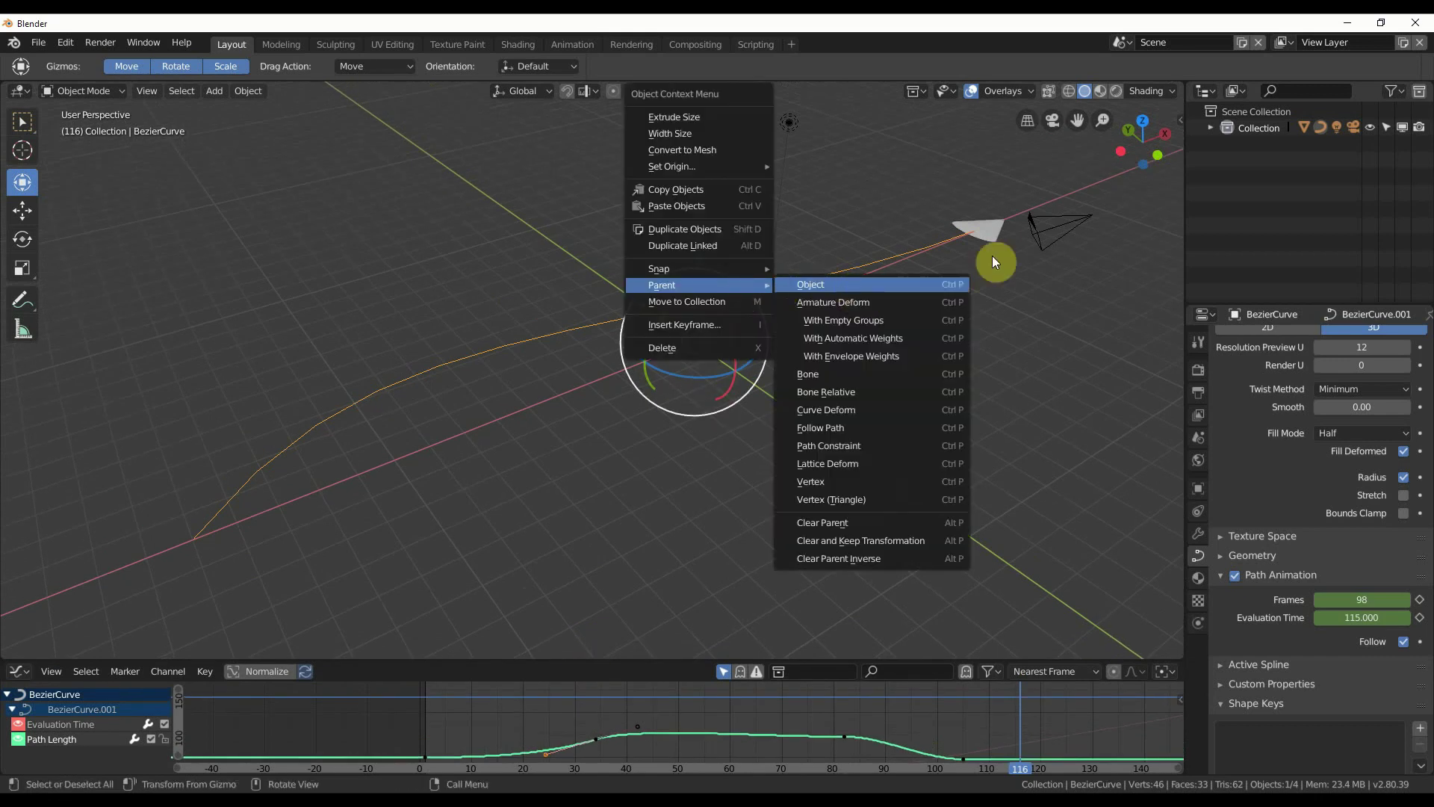